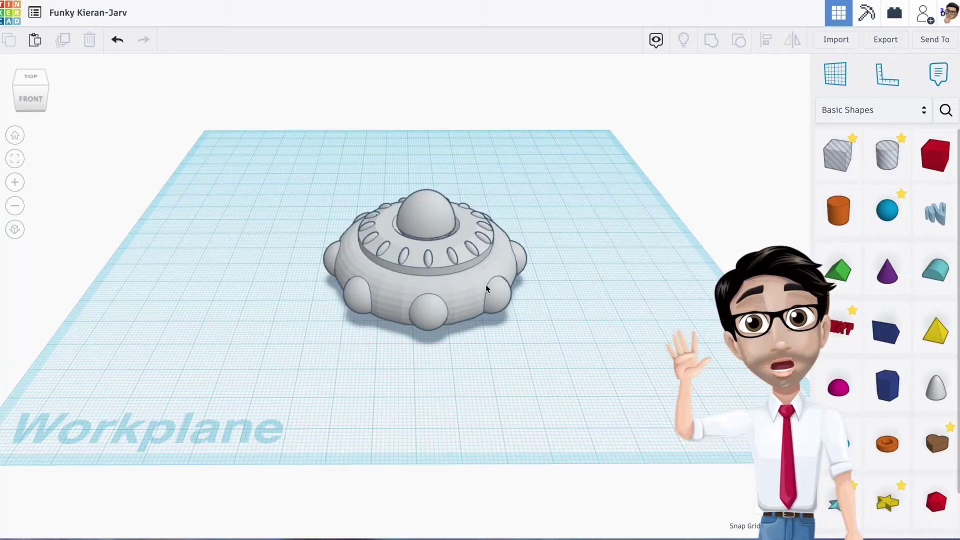
right_drag(470, 289, 447, 266)
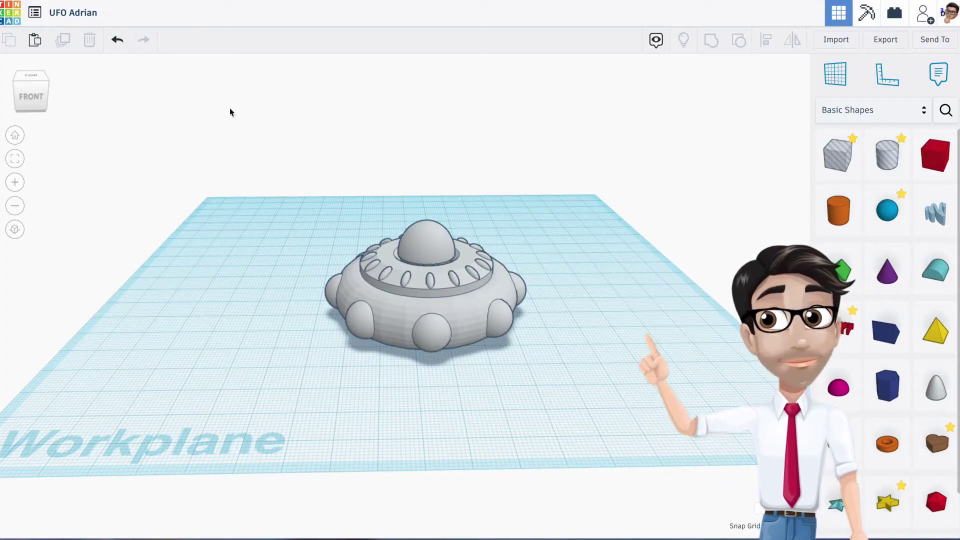
right_drag(466, 298, 463, 310)
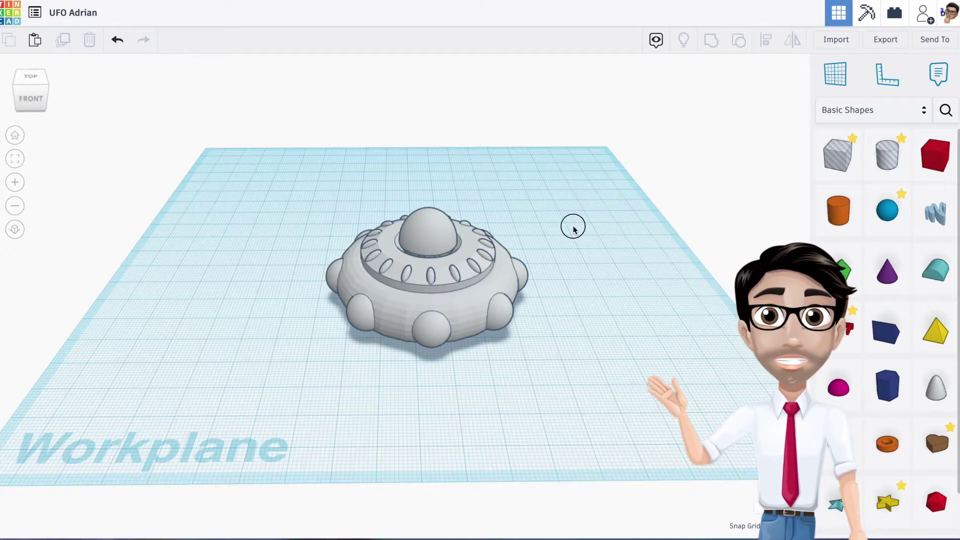
click(499, 249)
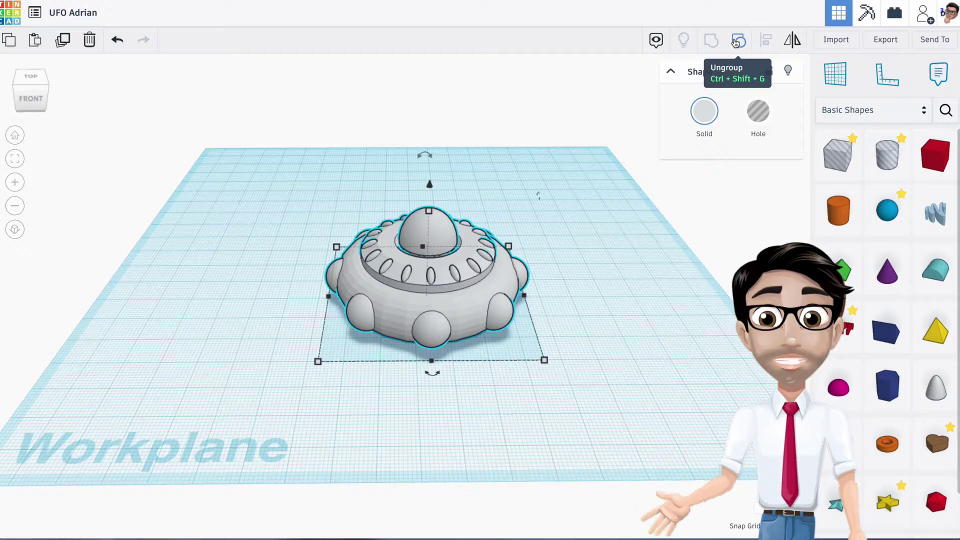
click(562, 229)
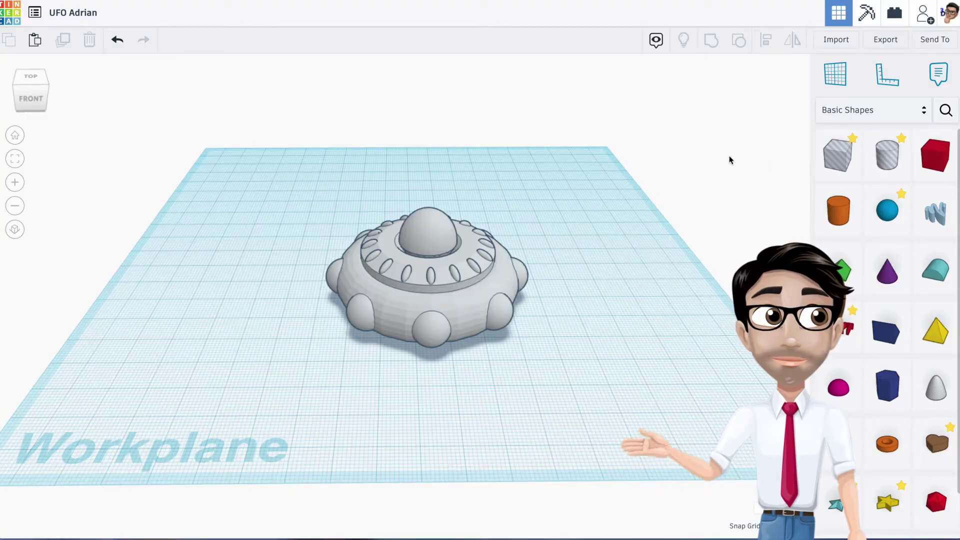
Step: Place a cylinder on the workplane beside the UFO and move the UFO about 37 mm away from it
drag(838, 210, 591, 300)
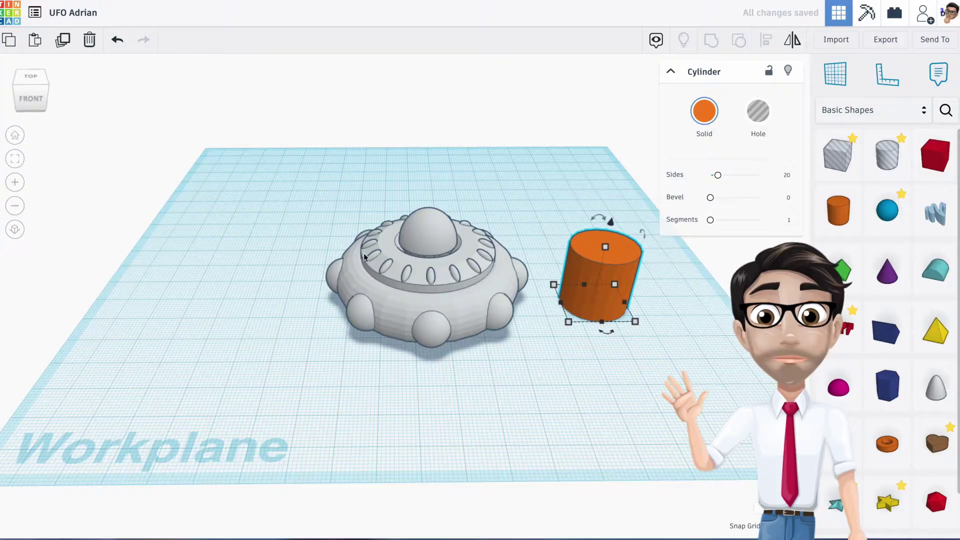
click(312, 229)
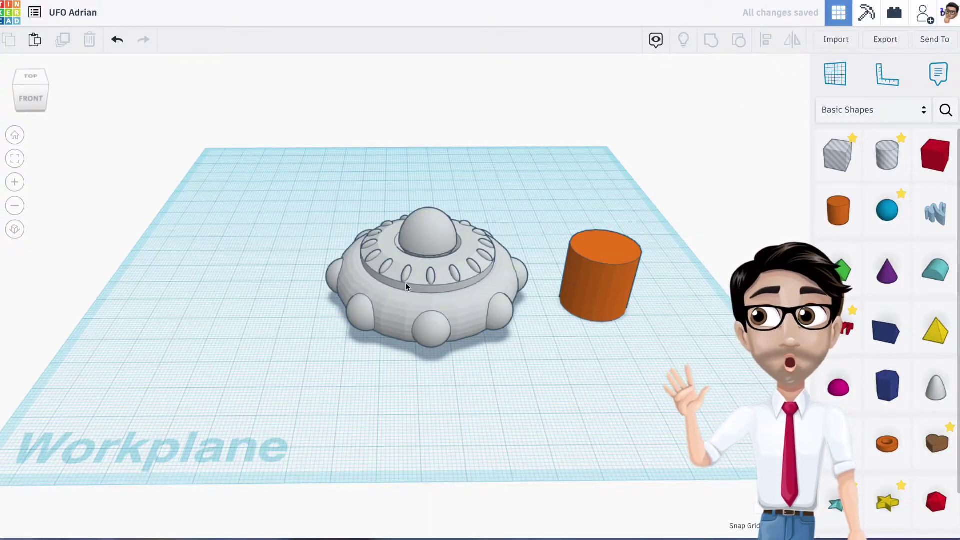
click(433, 284)
drag(432, 284, 322, 275)
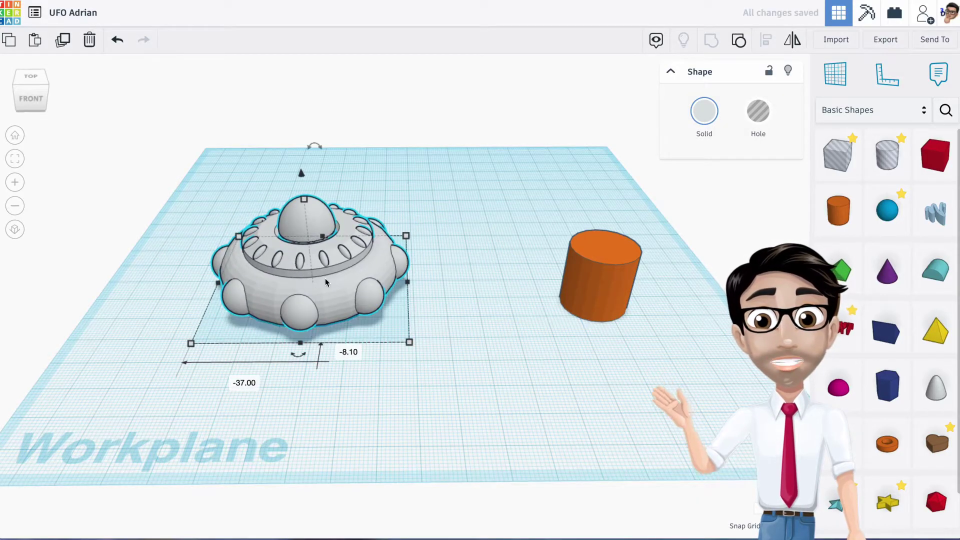
click(246, 352)
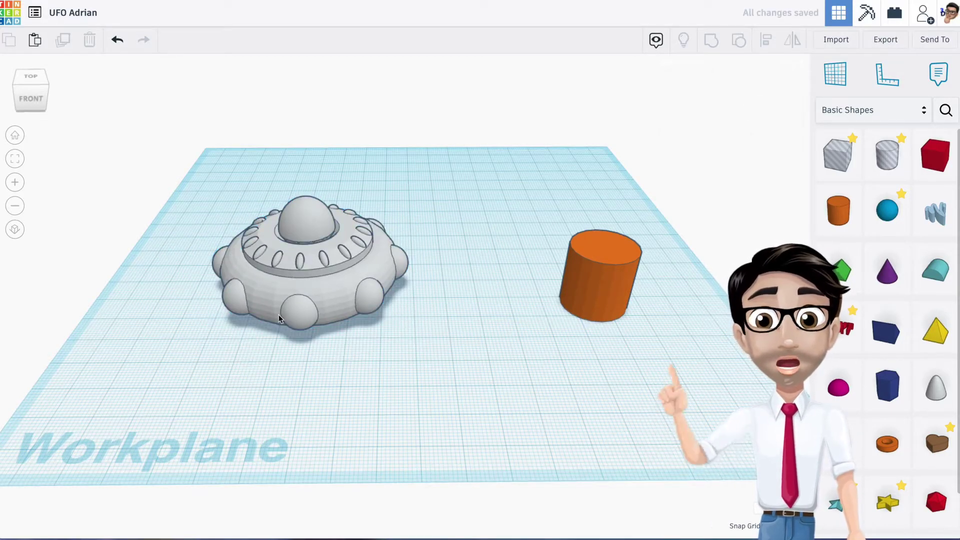
Step: Move the cylinder about 10 mm closer to the UFO and set its number of sides to 64
click(286, 295)
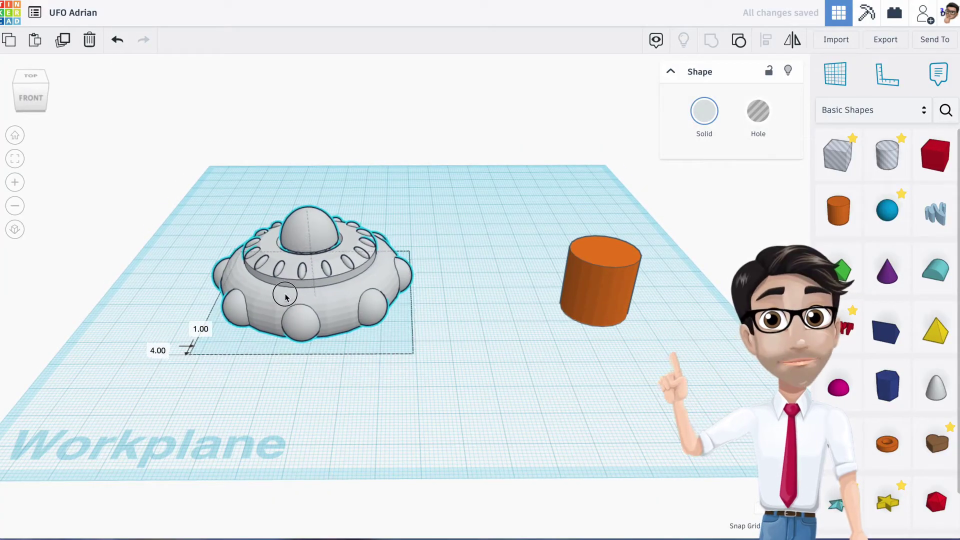
right_drag(286, 295, 438, 325)
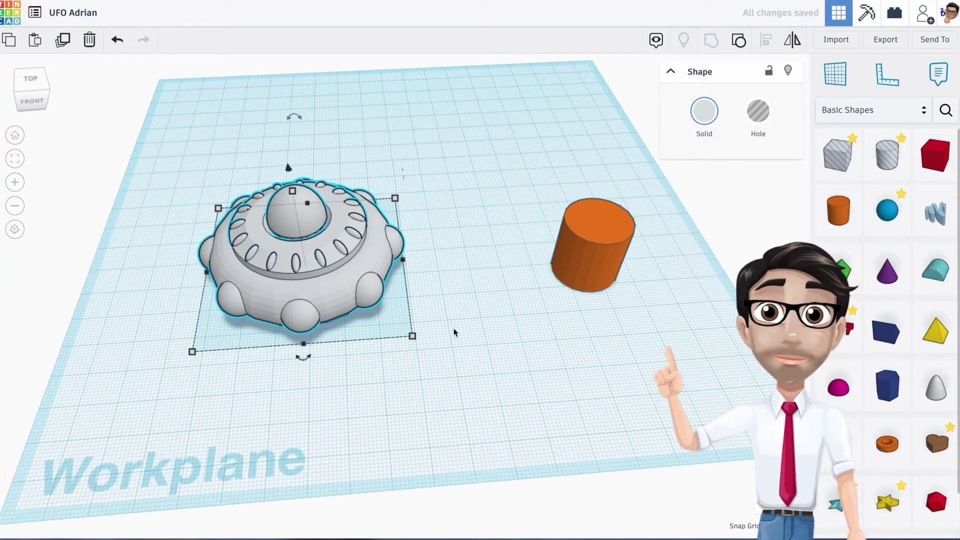
right_drag(493, 289, 463, 297)
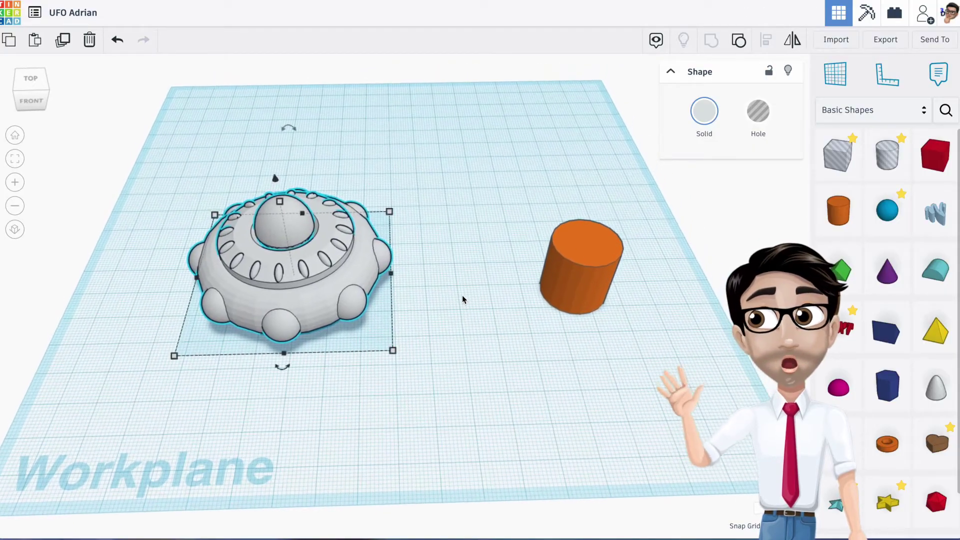
click(592, 252)
drag(594, 251, 553, 233)
drag(717, 176, 825, 173)
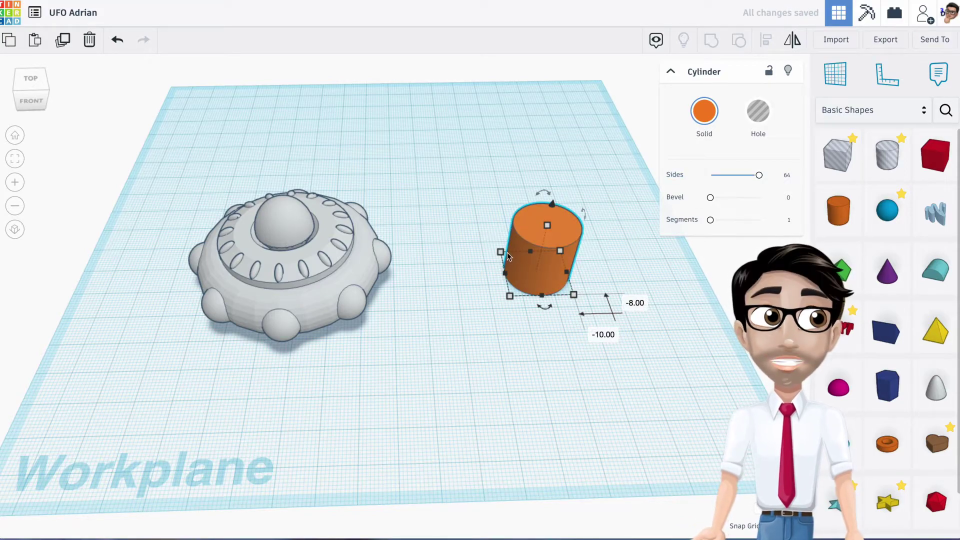
Step: Set the cylinder's width and length to 40 mm and move it closer to the UFO
mouse_move(531, 254)
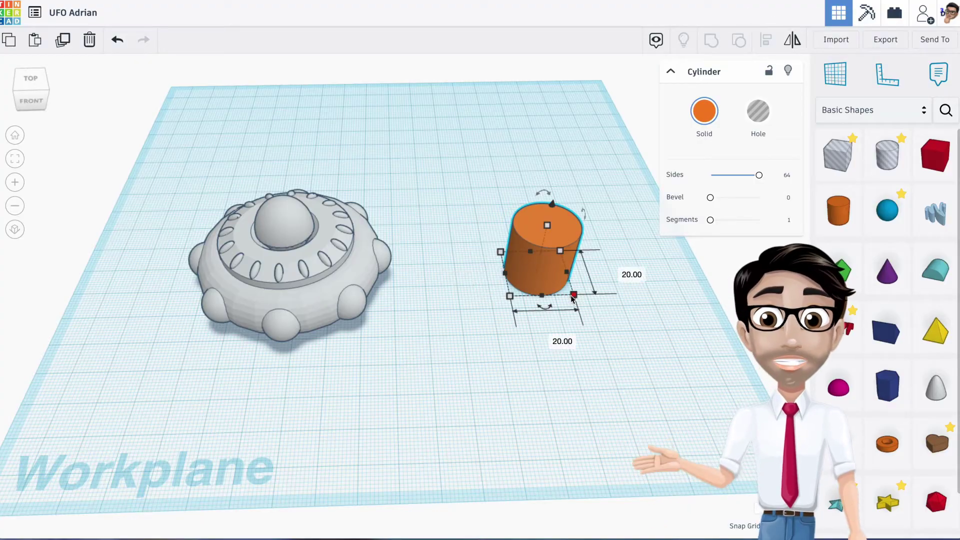
click(553, 336)
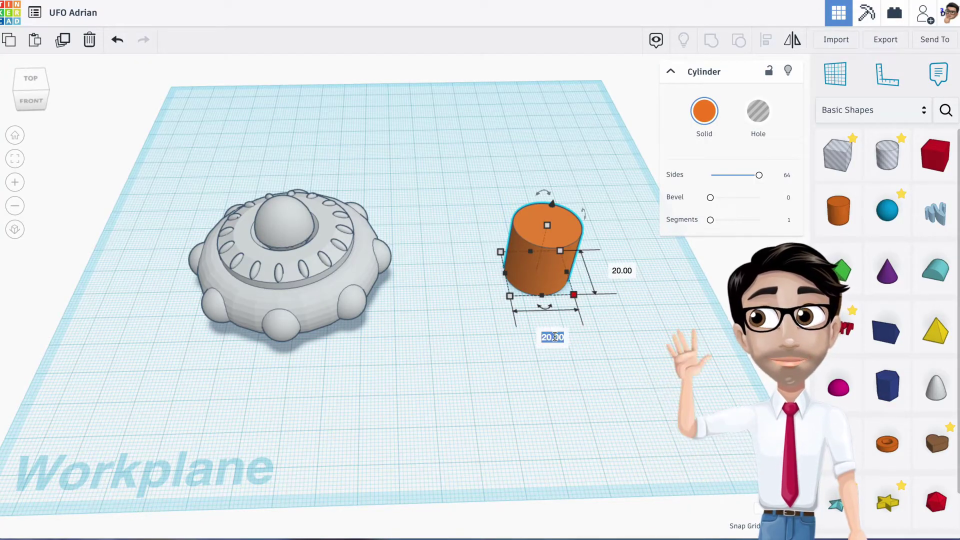
text(40)
key(Return)
click(683, 269)
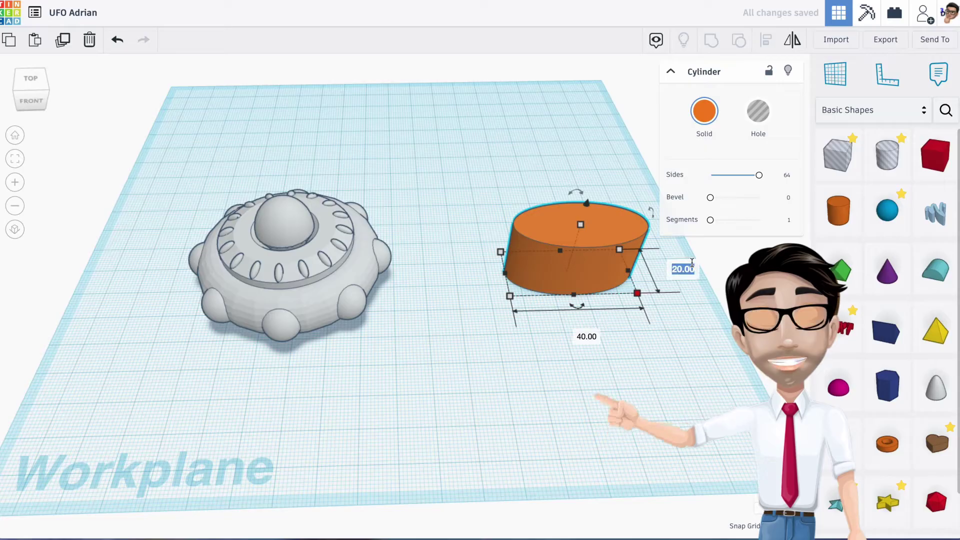
text(40)
key(Return)
drag(597, 279, 542, 257)
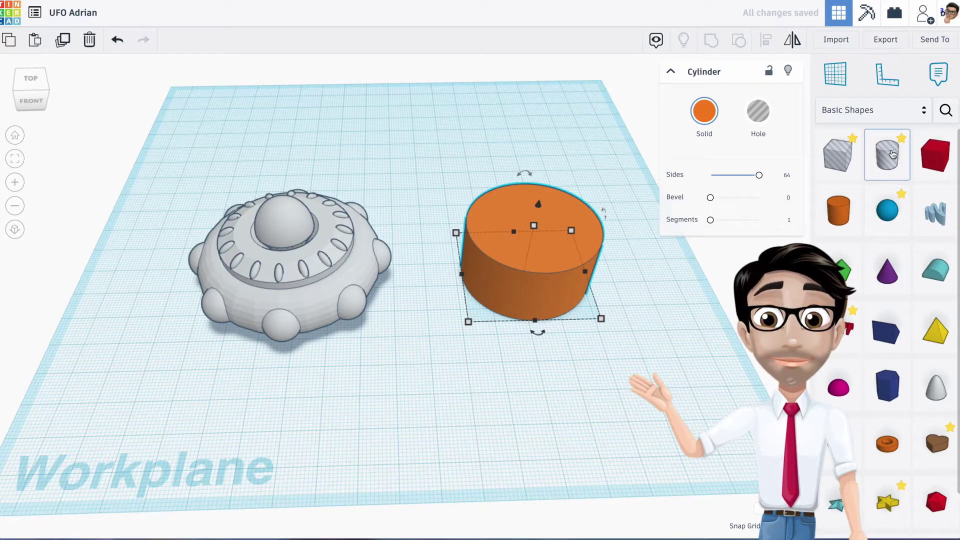
Step: Add a Hyperboloid shape generator with 60 sides in front of the cylinder and place a copy next to it
click(873, 110)
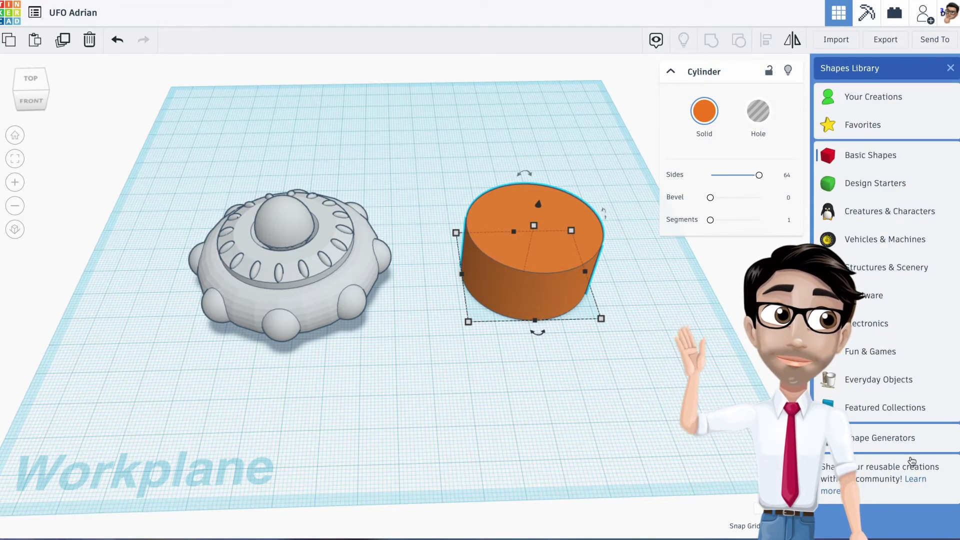
click(903, 440)
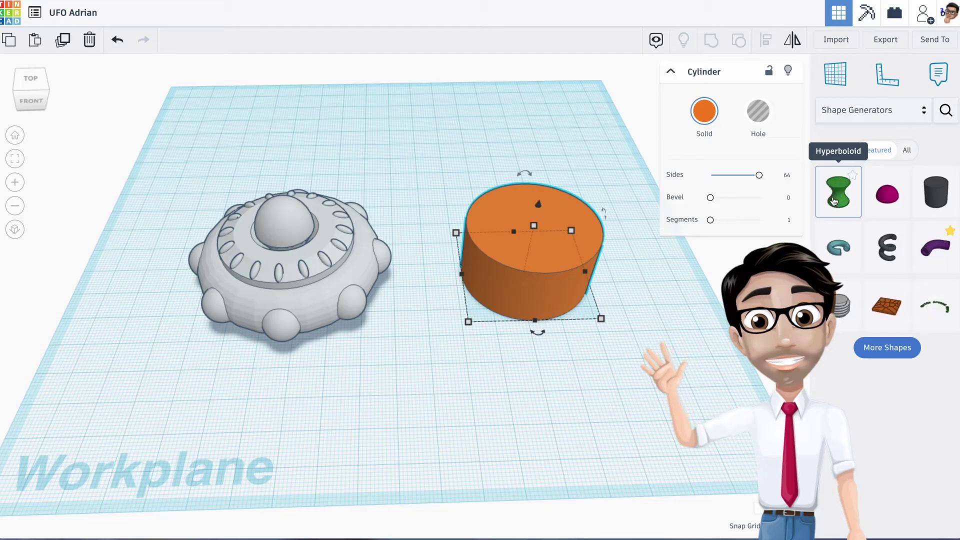
drag(833, 201, 541, 352)
right_drag(556, 351, 571, 313)
drag(572, 311, 568, 334)
drag(718, 243, 759, 242)
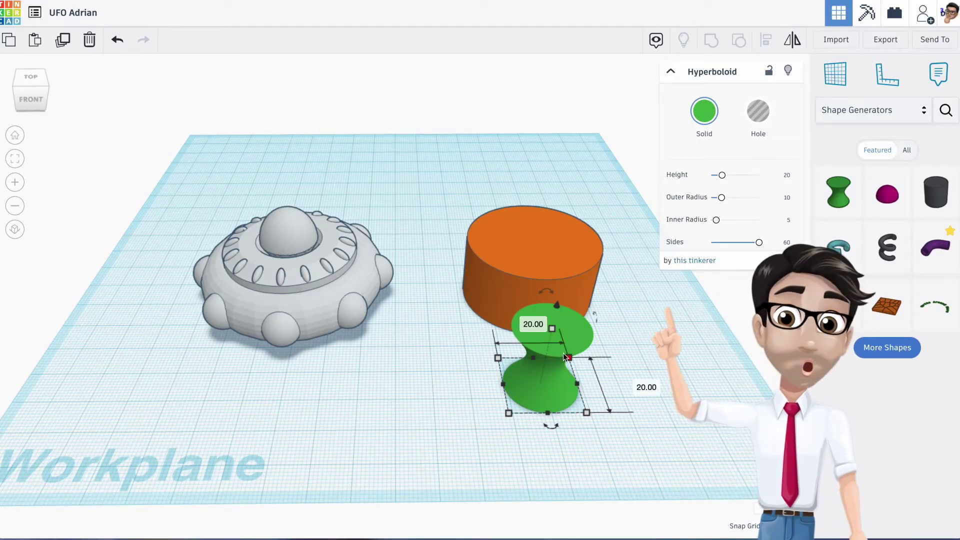
right_drag(569, 360, 568, 331)
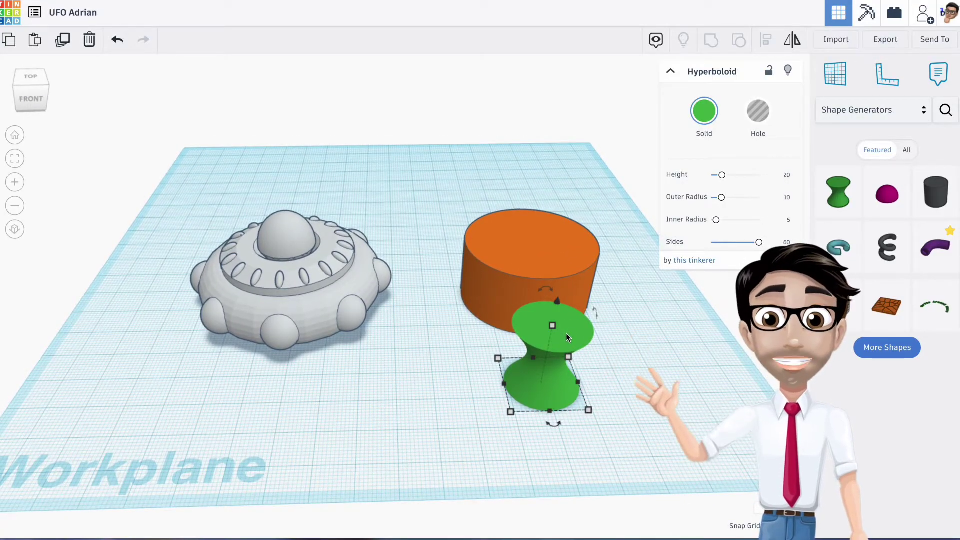
alt+drag(566, 332, 671, 332)
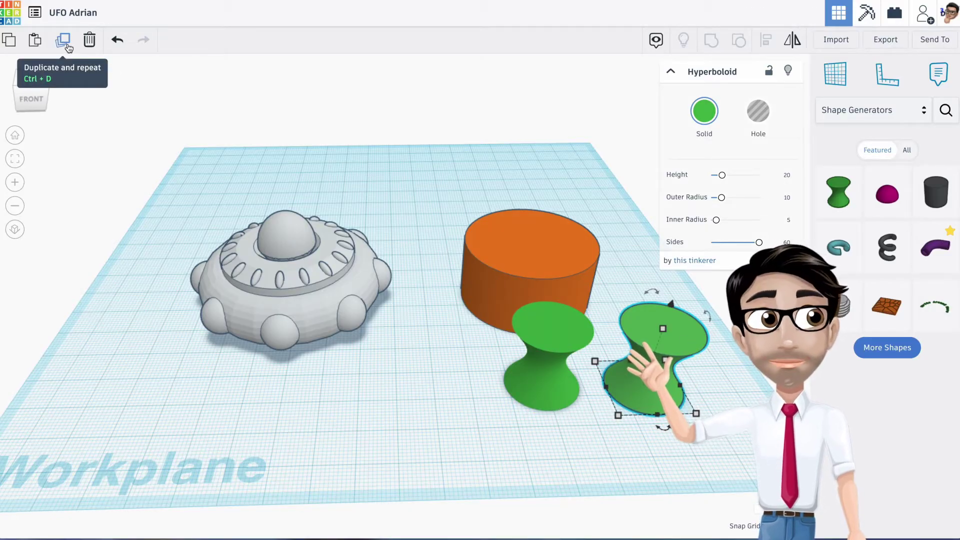
Step: Turn the original hyperboloid into a hole and move it about 40 mm back into the cylinder's middle
click(569, 331)
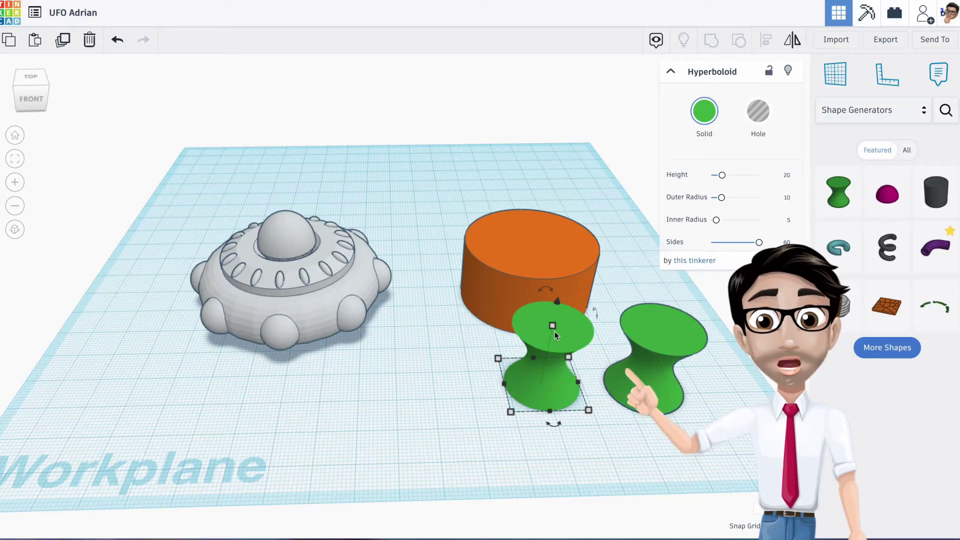
click(759, 117)
drag(565, 326, 544, 244)
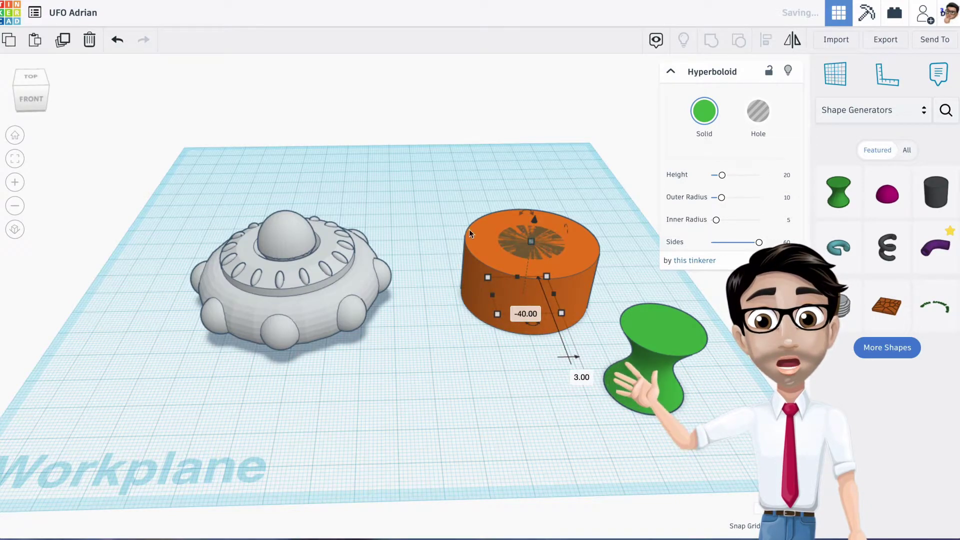
Step: Align the cylinder and the hyperboloid hole so that they share the same centre on the workplane
drag(445, 214, 553, 272)
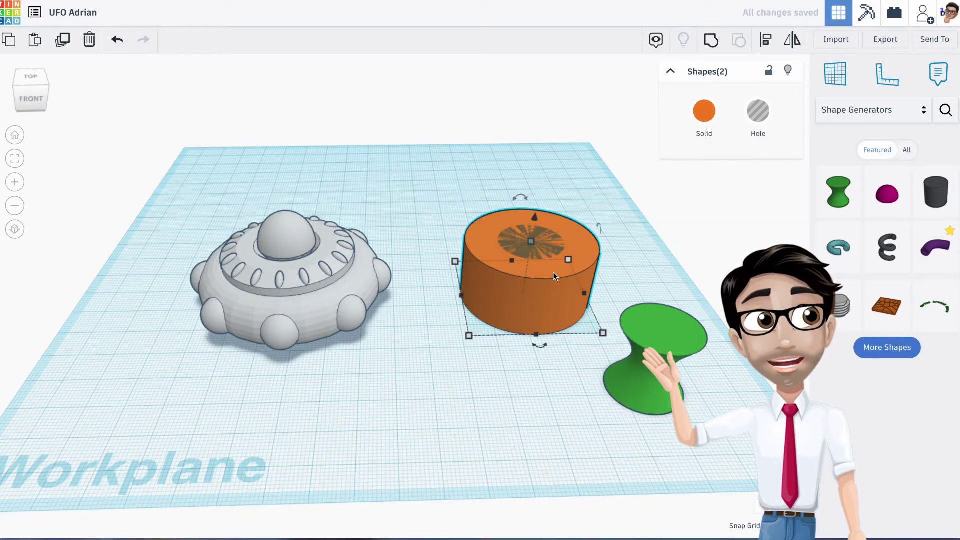
key(l)
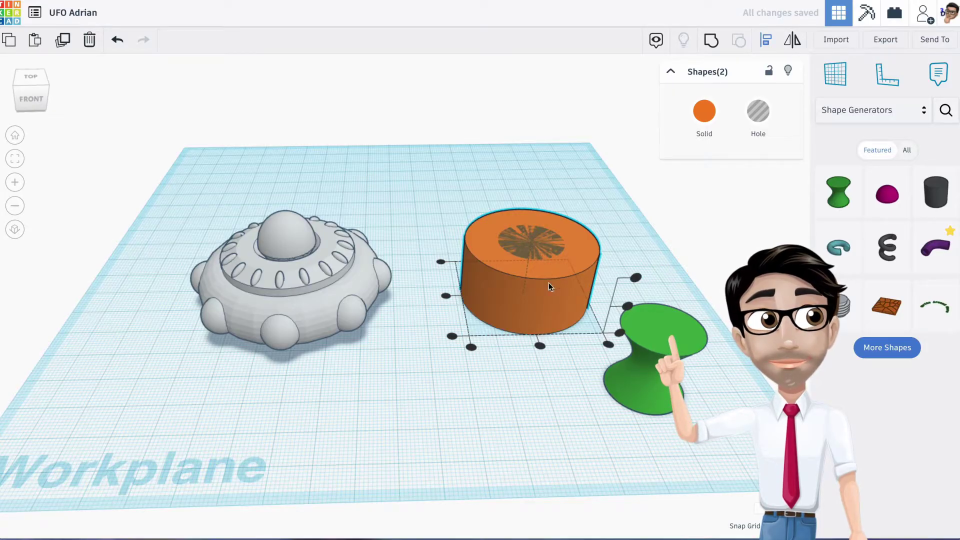
click(539, 345)
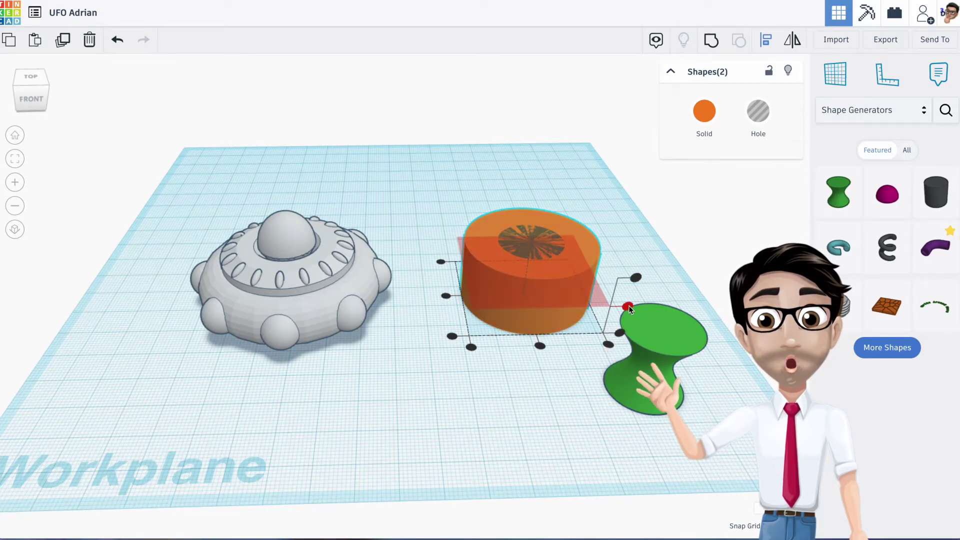
click(411, 328)
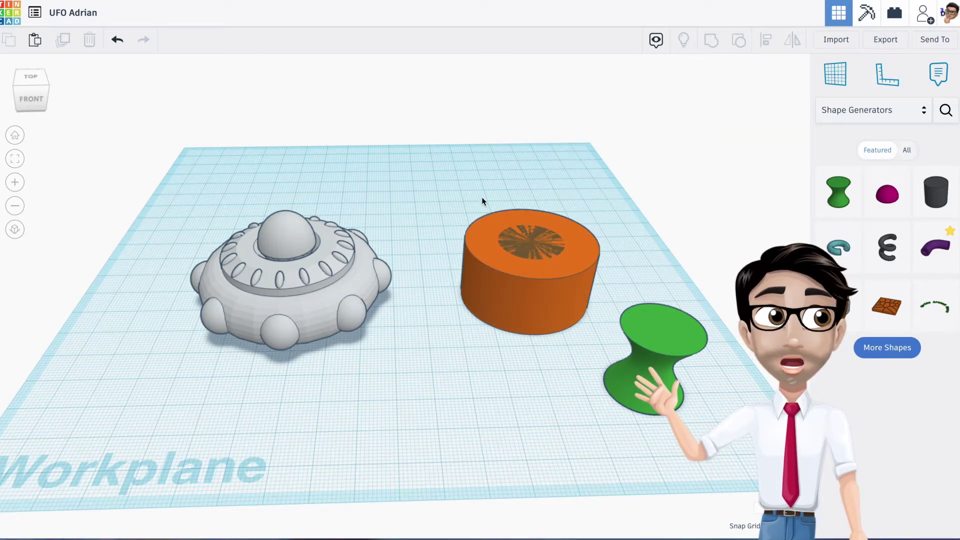
Step: Group the cylinder with the hyperboloid hole to cut the cavity, and make the grouped shape transparent
click(529, 263)
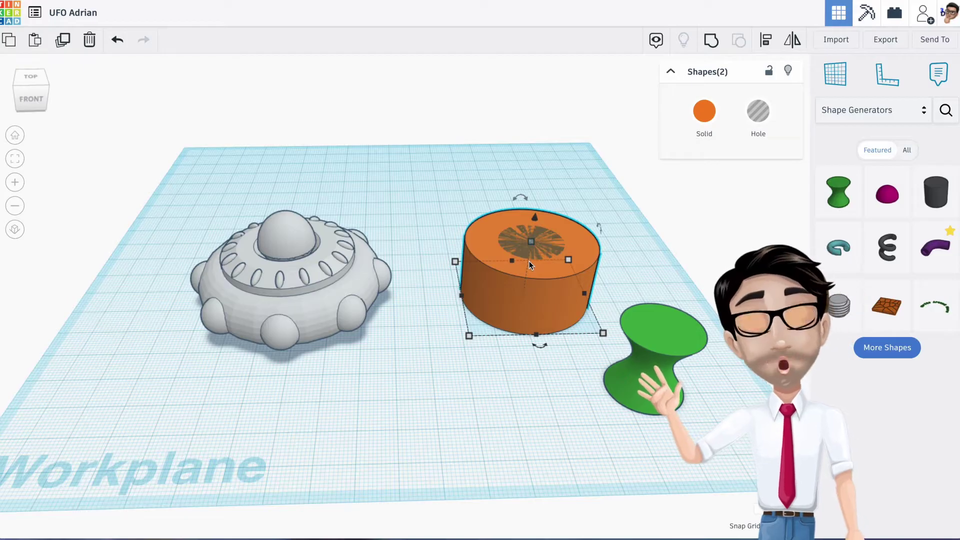
key(ctrl+g)
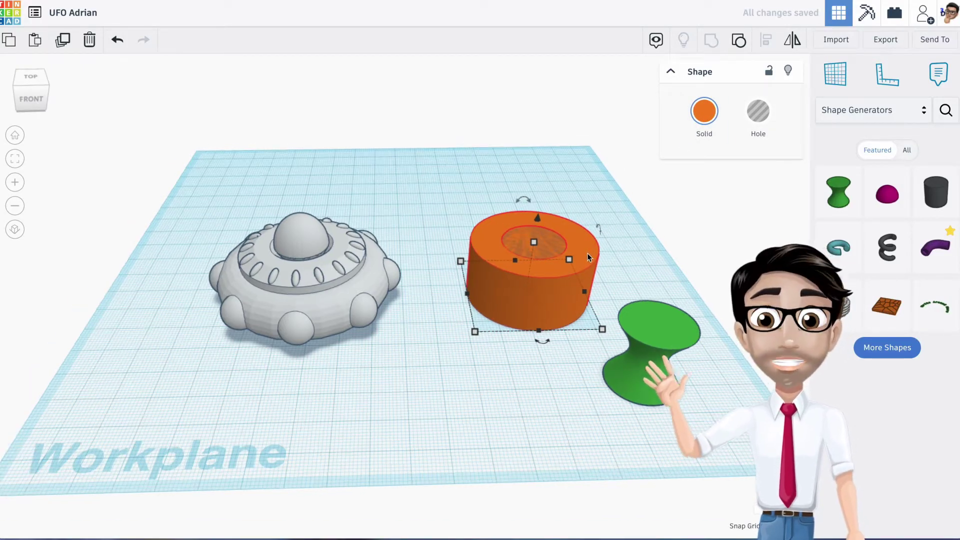
scroll(587, 253, up, 6)
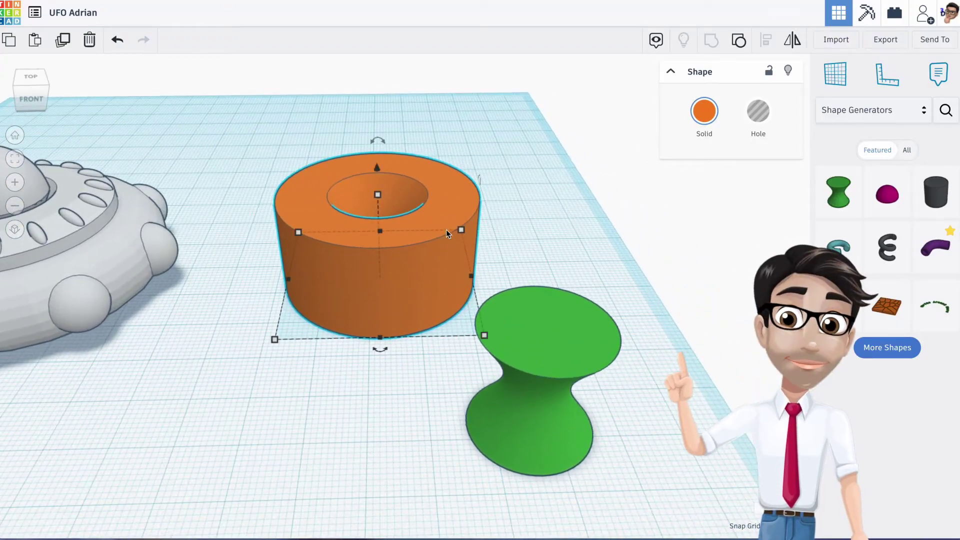
right_drag(462, 269, 422, 257)
scroll(420, 256, down, 4)
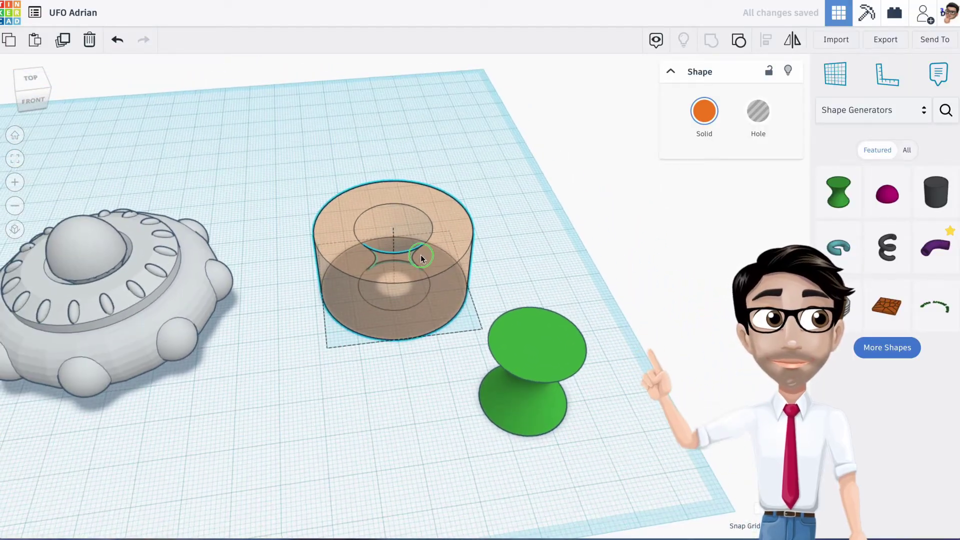
Step: Scale the solid green hyperboloid down uniformly to a height of 17 mm so it is smaller than the cavity
click(532, 343)
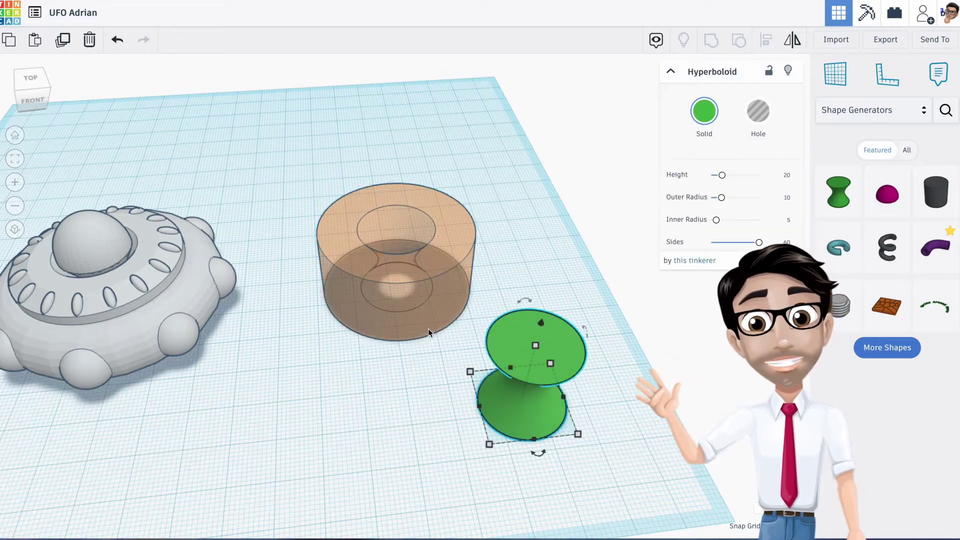
right_drag(424, 333, 418, 313)
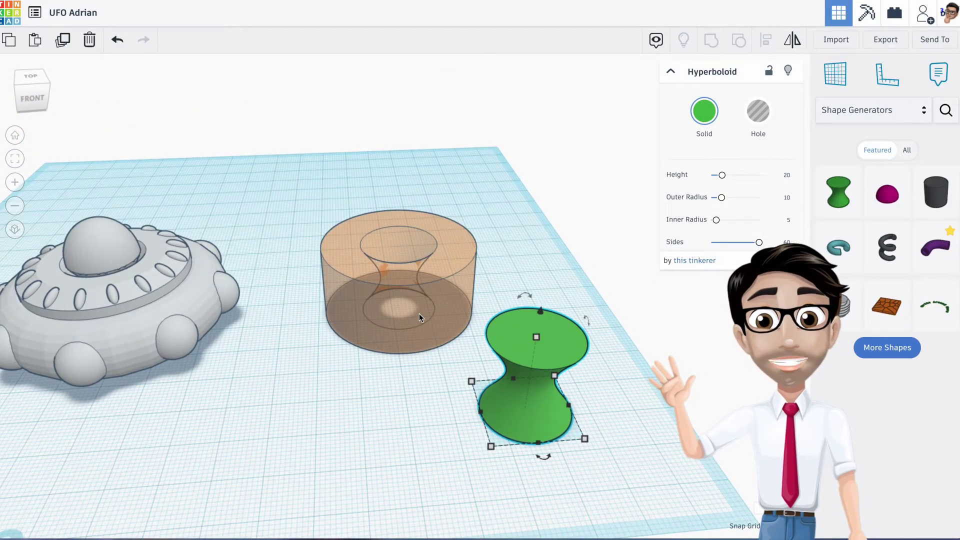
middle_drag(567, 366, 470, 319)
scroll(471, 318, up, 3)
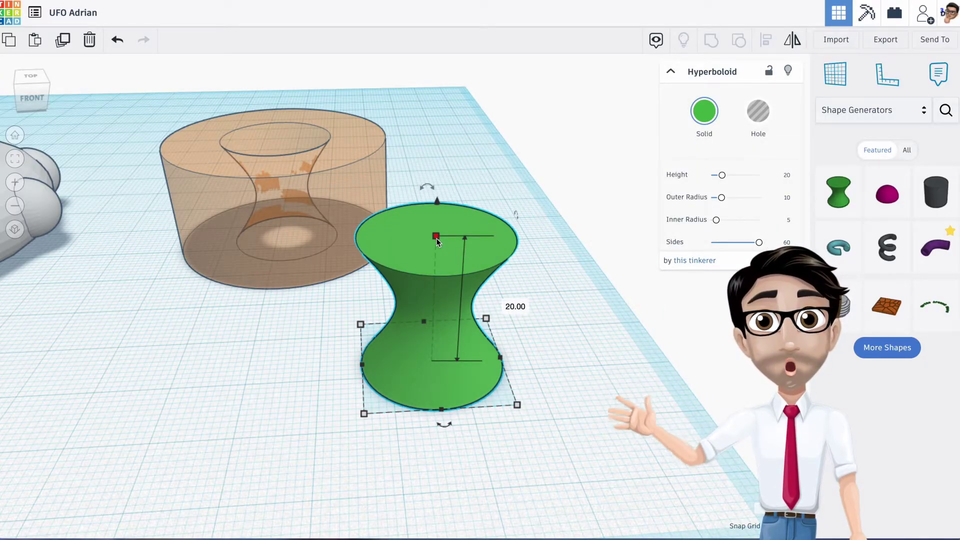
click(436, 238)
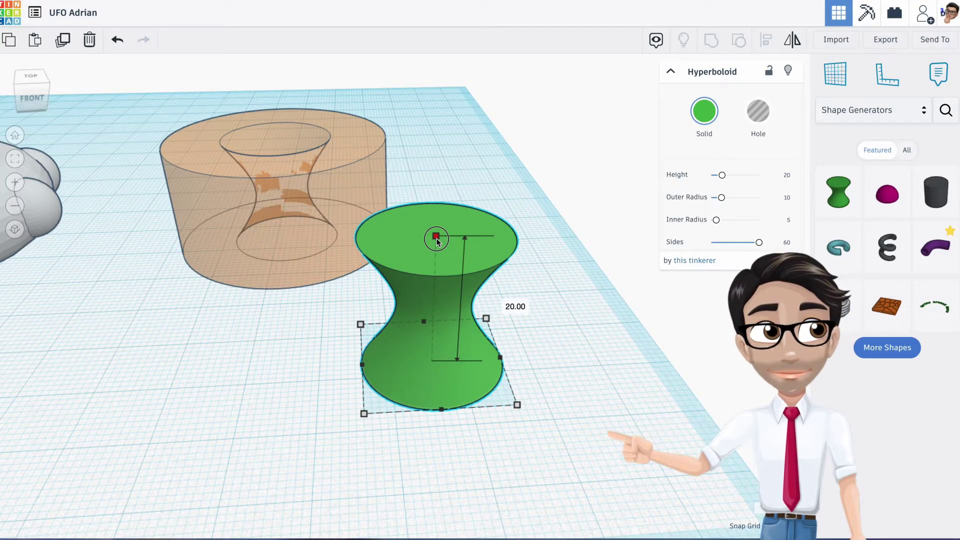
click(436, 237)
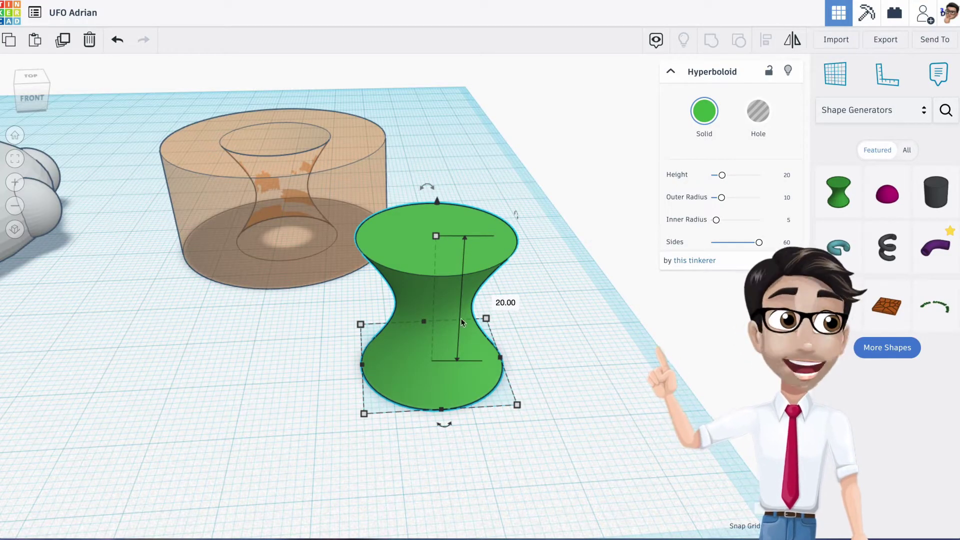
drag(437, 239, 435, 257)
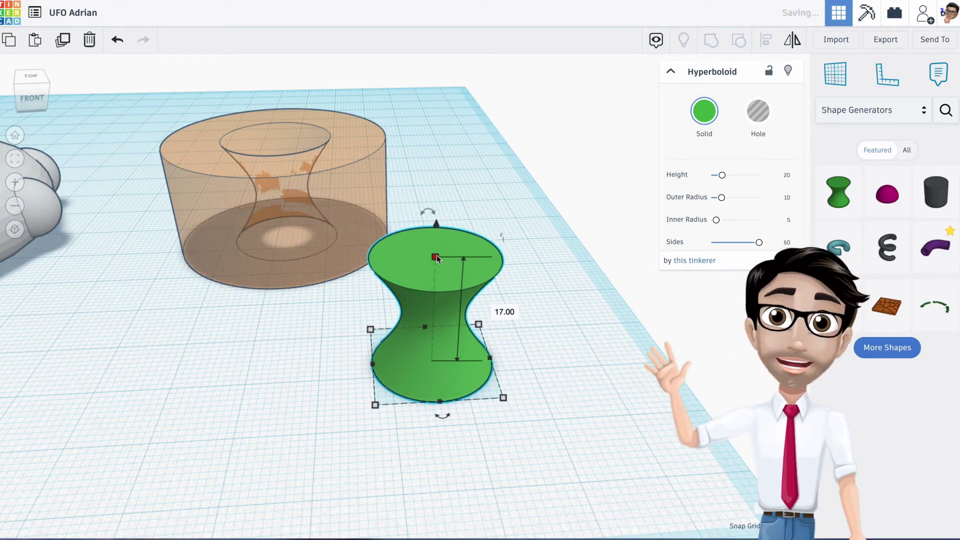
click(521, 302)
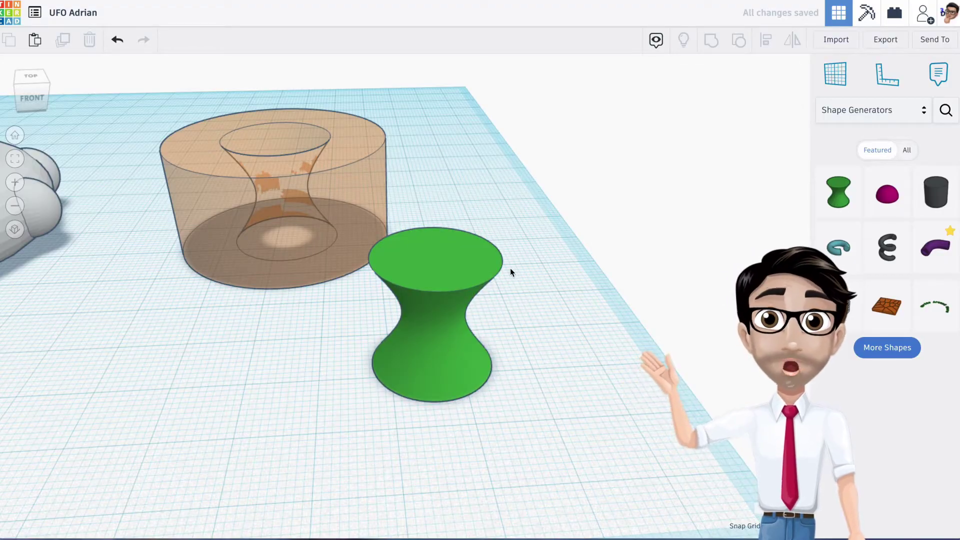
Step: Set only the green hyperboloid's height back to its original 20 mm, keeping its reduced width
click(455, 333)
click(562, 333)
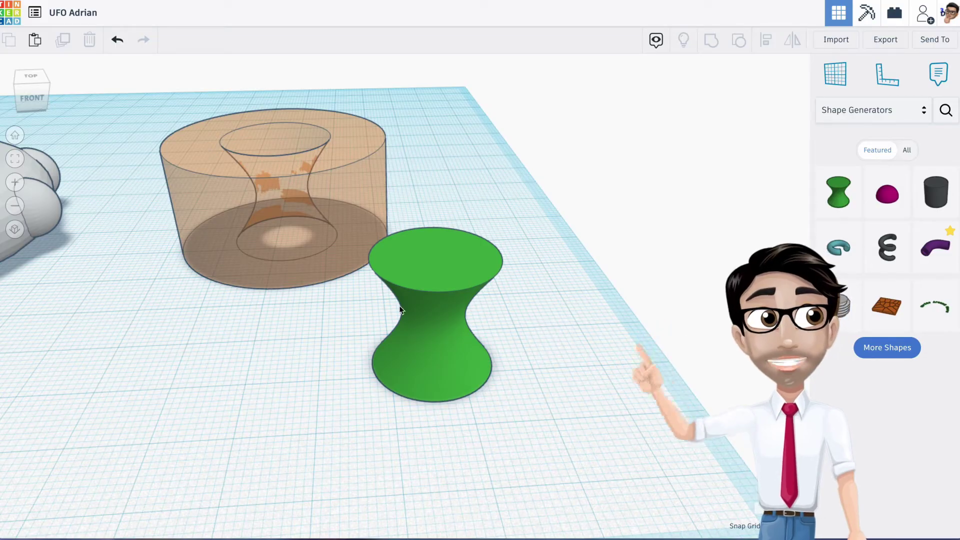
click(436, 277)
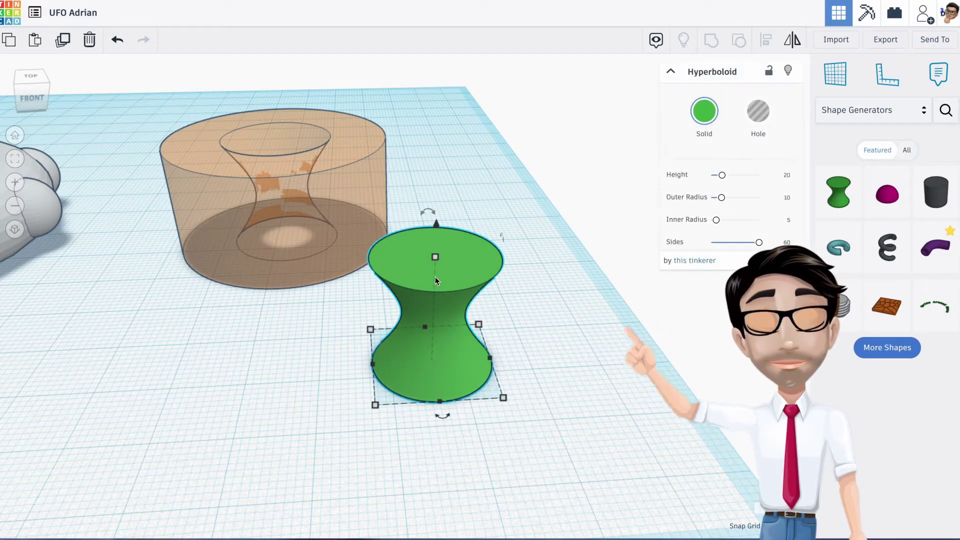
mouse_move(436, 259)
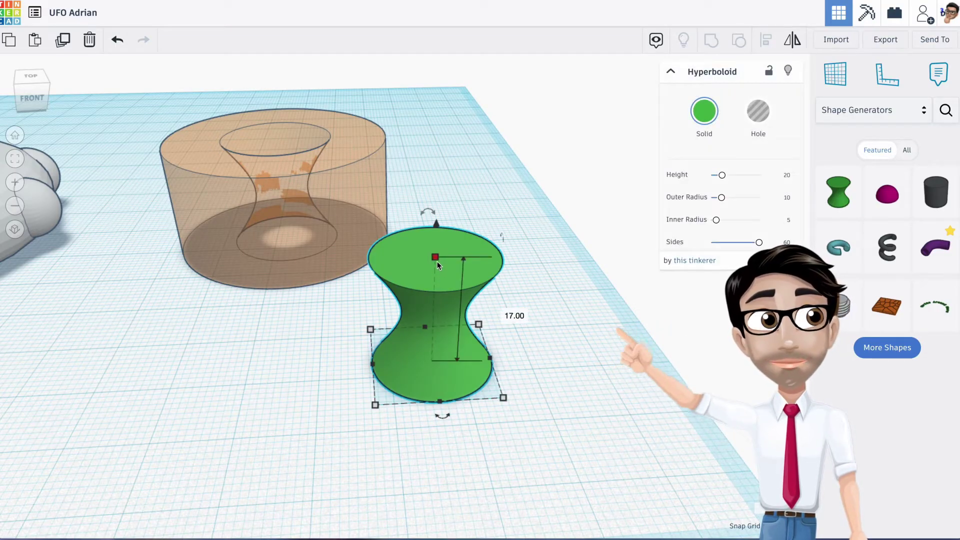
click(509, 313)
key(Return)
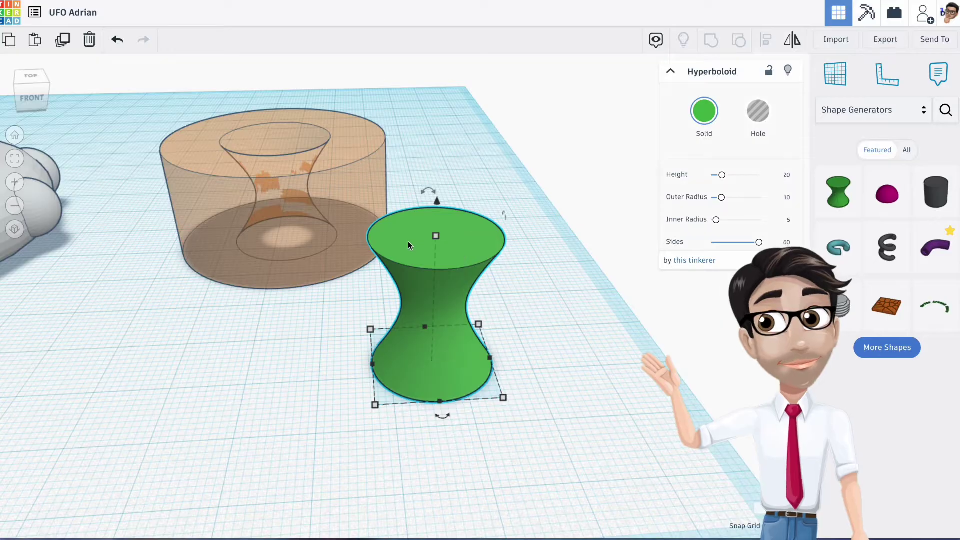
Step: Move the green hyperboloid into the cylinder's cavity and align both shapes on their common centre
drag(408, 244, 262, 144)
right_drag(262, 143, 178, 105)
click(151, 95)
drag(151, 95, 258, 189)
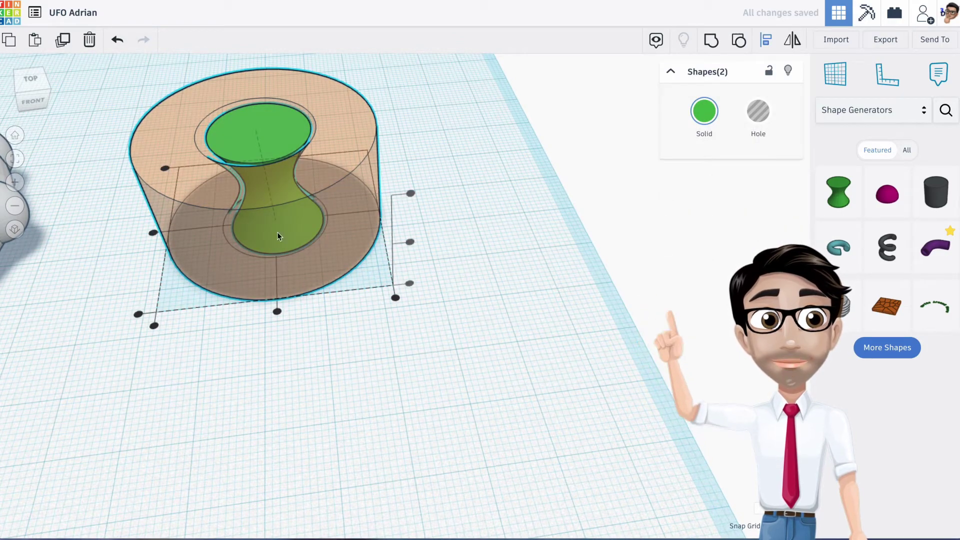
click(277, 310)
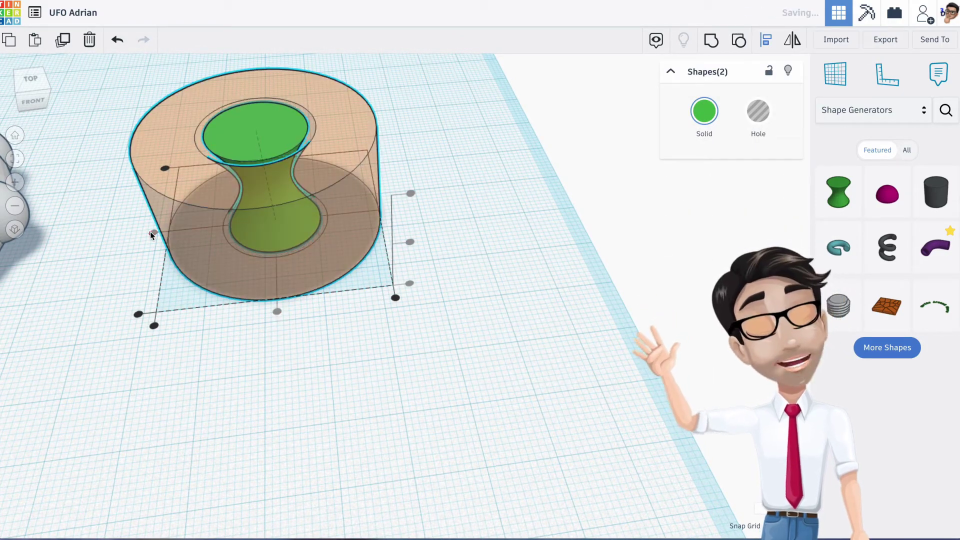
right_drag(240, 243, 275, 239)
scroll(254, 216, up, 5)
scroll(302, 245, down, 8)
click(511, 311)
right_drag(511, 310, 460, 298)
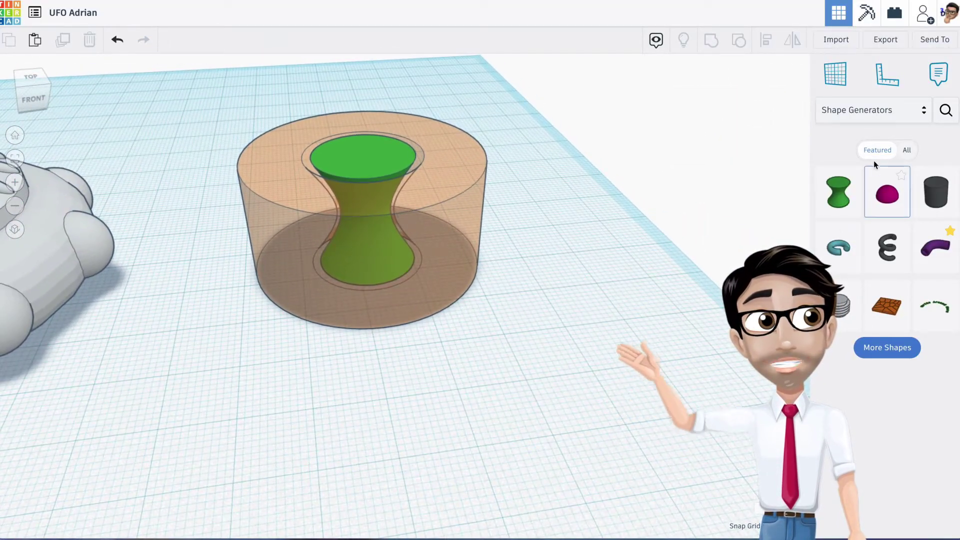
Step: Add a Half Sphere from Basic Shapes in front of the cylinder and set its width and length to 17 mm
click(904, 117)
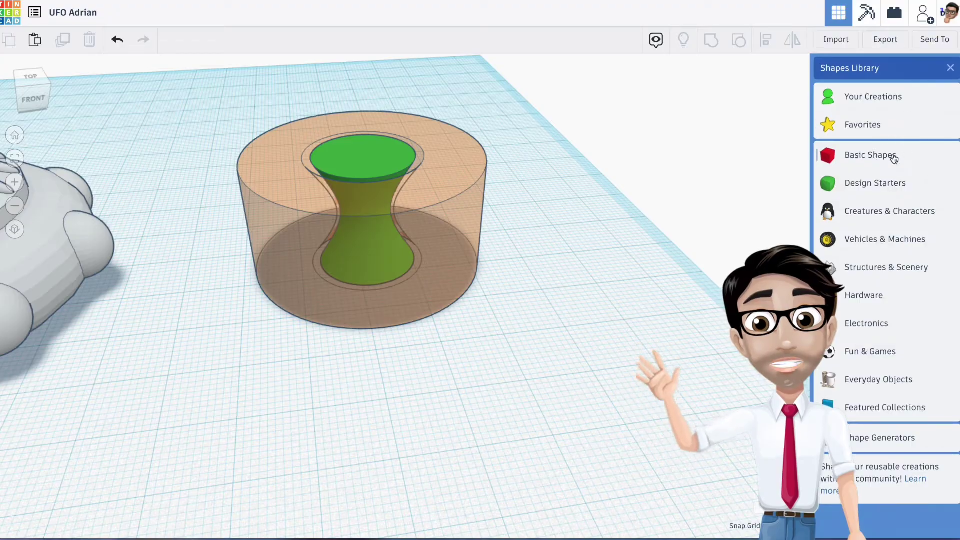
click(894, 159)
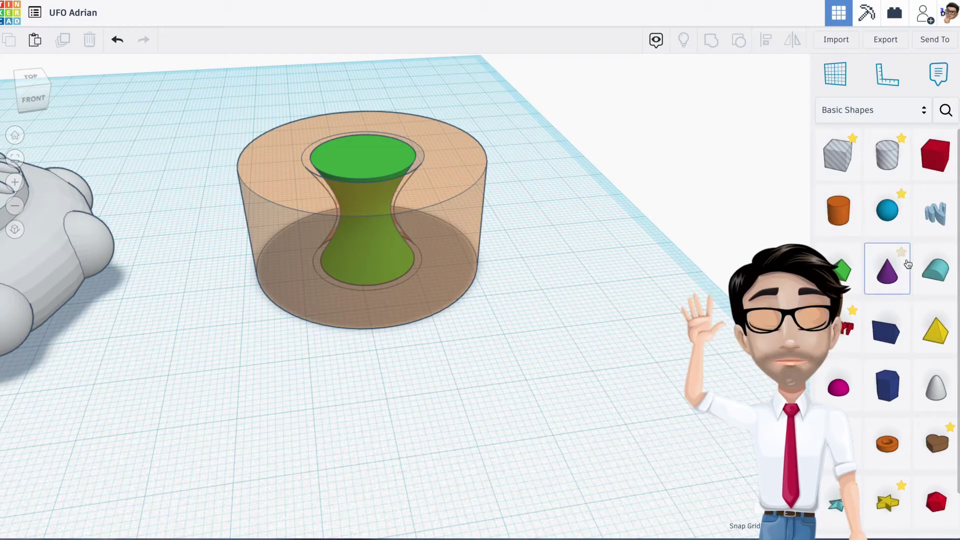
drag(852, 391, 457, 370)
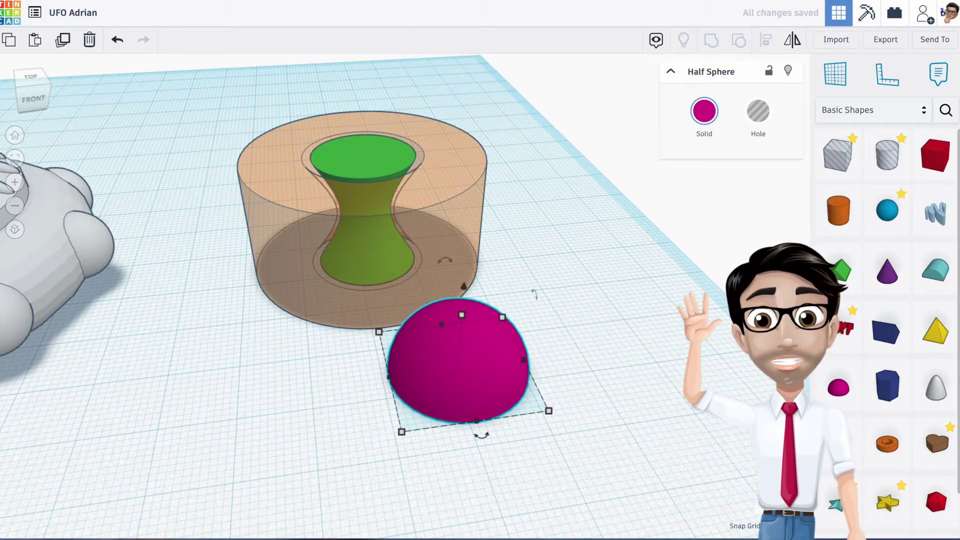
click(548, 410)
text(17)
key(Return)
click(565, 354)
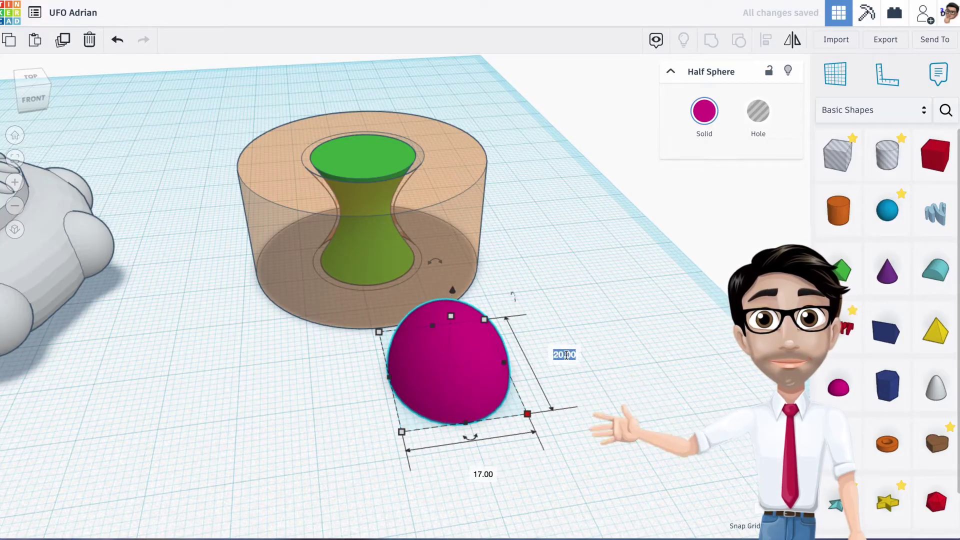
text(17)
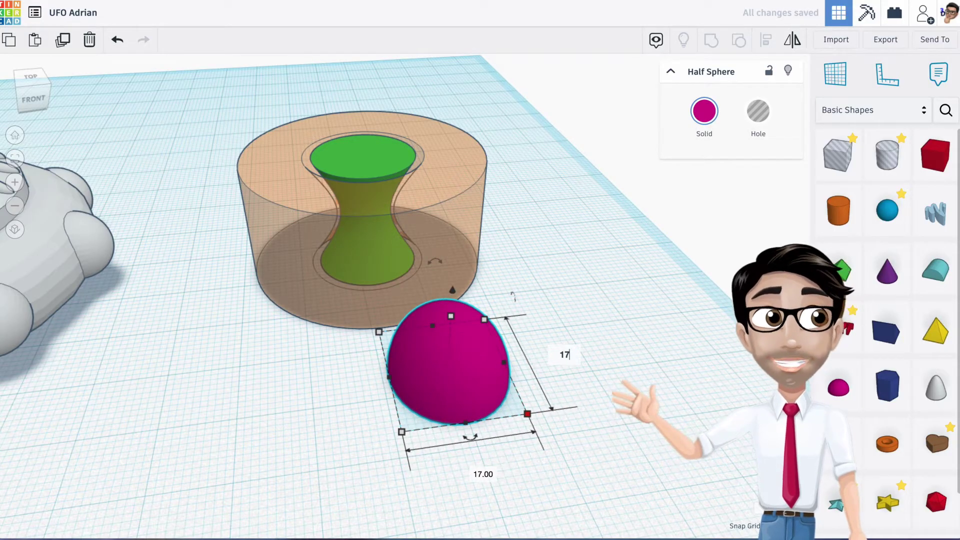
key(Return)
Step: Move the half sphere about 35 mm left and 27 mm back beside the cylinder, and raise it above the cylinder's top
drag(481, 361, 229, 276)
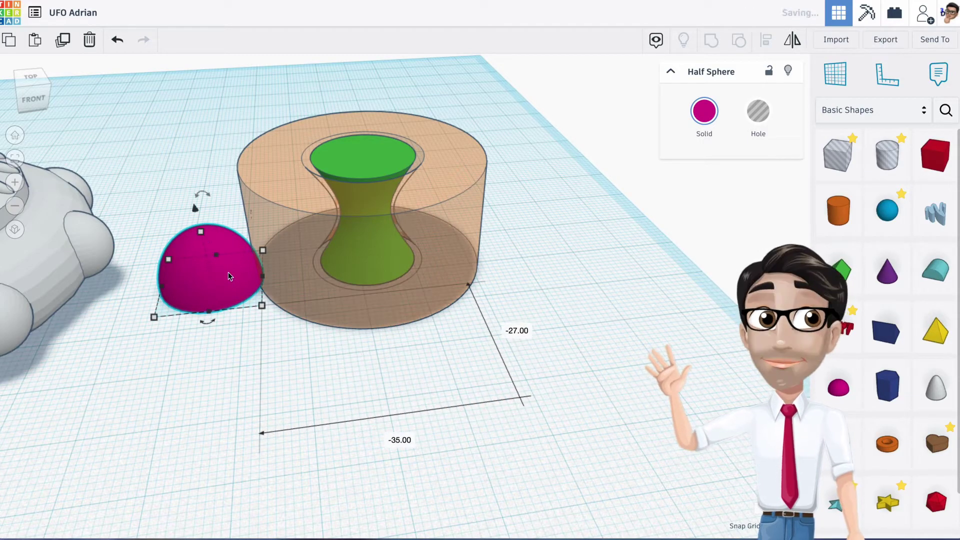
drag(166, 172, 350, 260)
scroll(386, 265, up, 3)
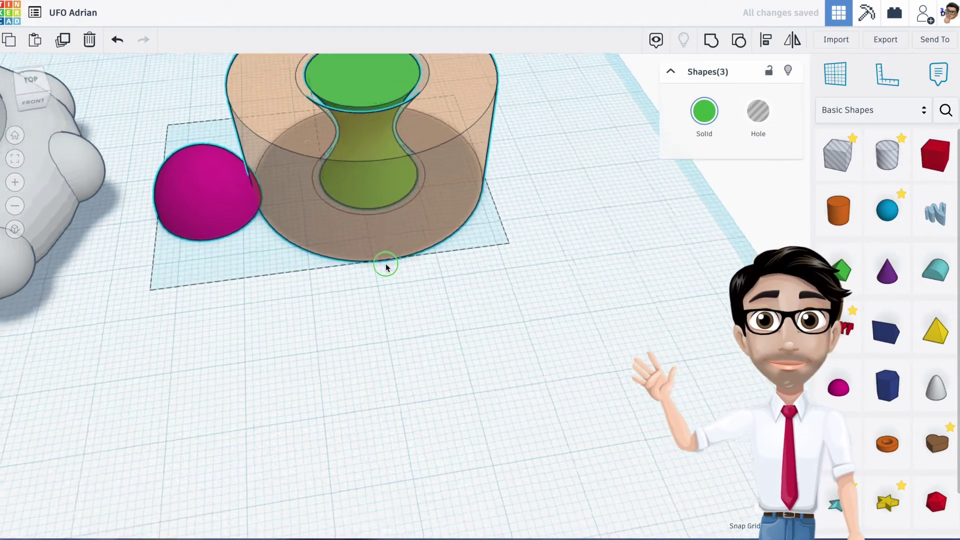
right_drag(385, 265, 370, 215)
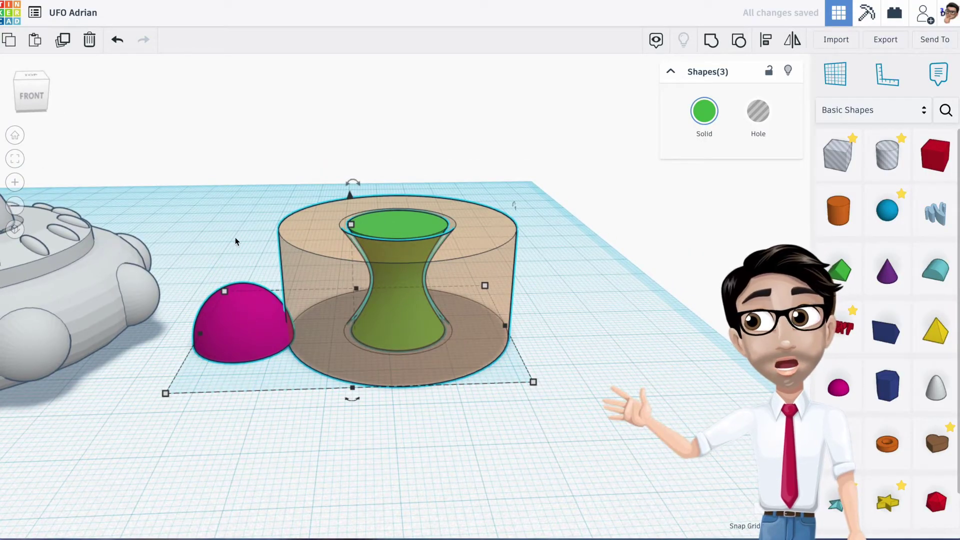
click(235, 237)
click(252, 315)
drag(235, 259, 347, 183)
Step: Try to place the raised half sphere over the hyperboloid's top face by eye, and move it back off
right_drag(389, 202, 403, 175)
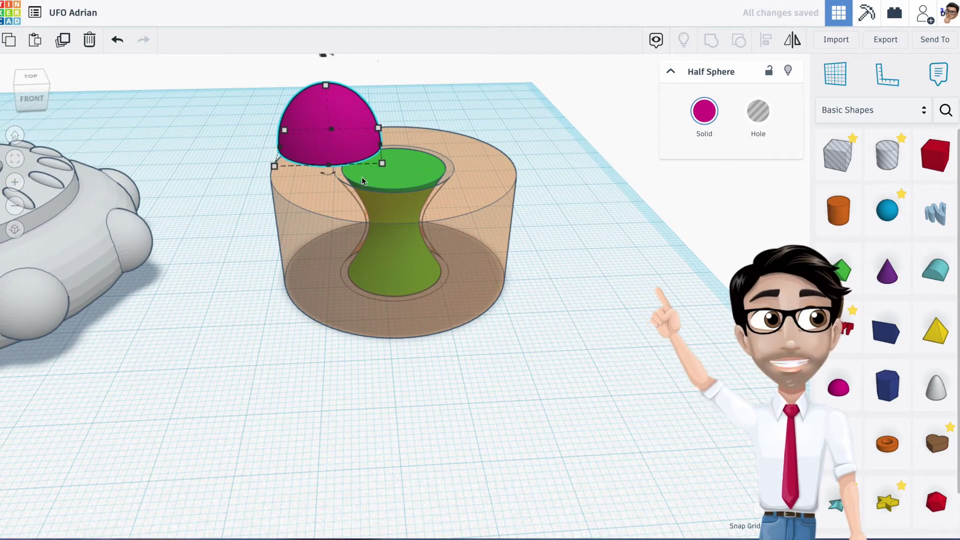
drag(336, 125, 406, 139)
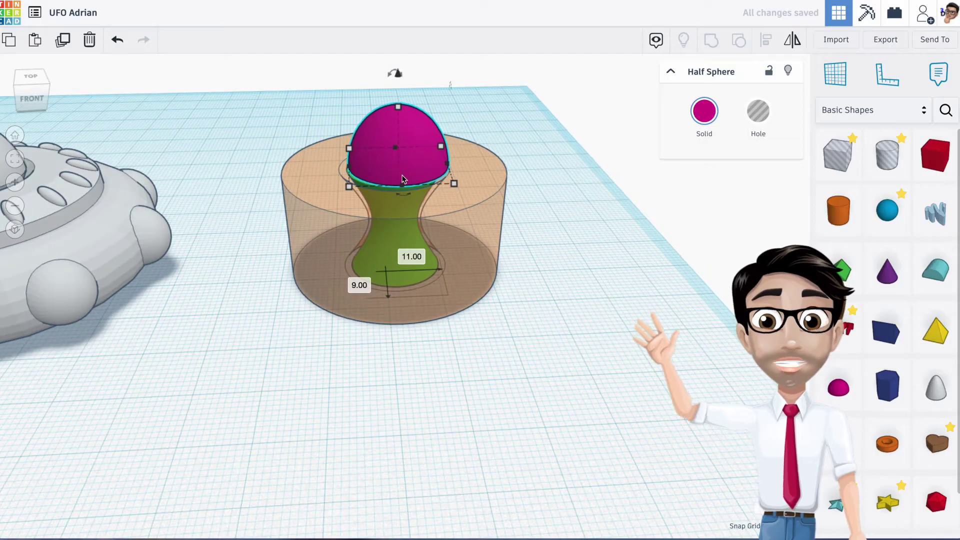
scroll(402, 185, up, 5)
right_drag(403, 189, 411, 212)
scroll(411, 212, down, 5)
drag(407, 145, 251, 118)
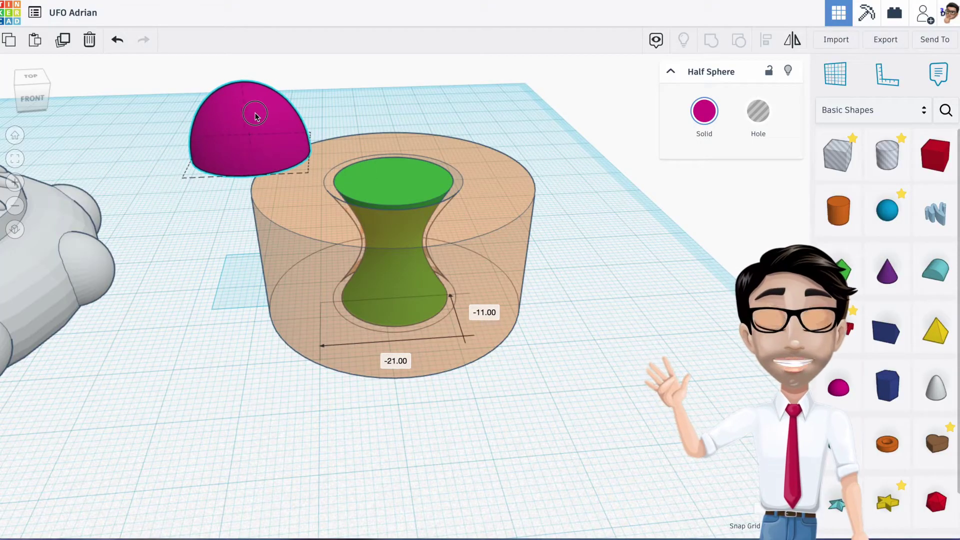
Step: Place a temporary workplane on the hyperboloid's top face and move the half sphere about 22 mm across onto it
click(542, 352)
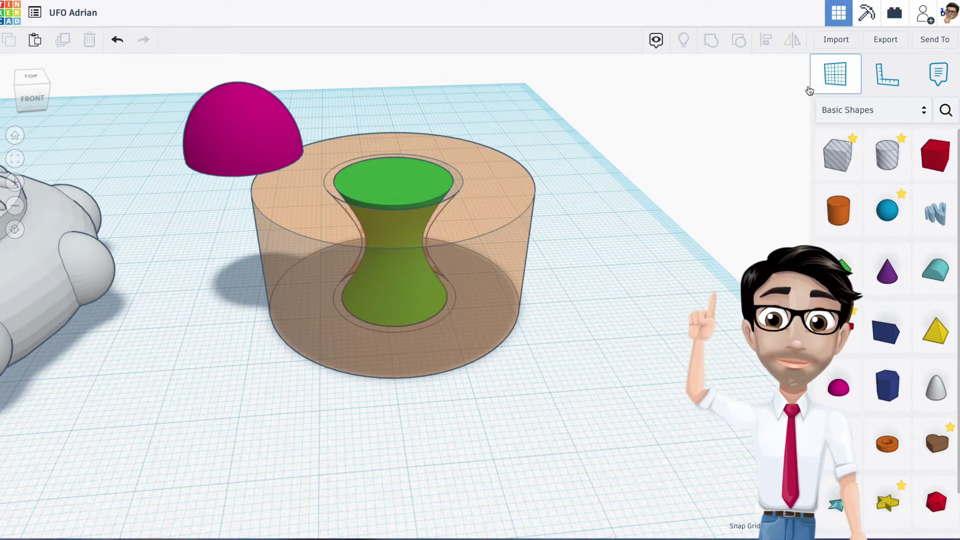
click(396, 181)
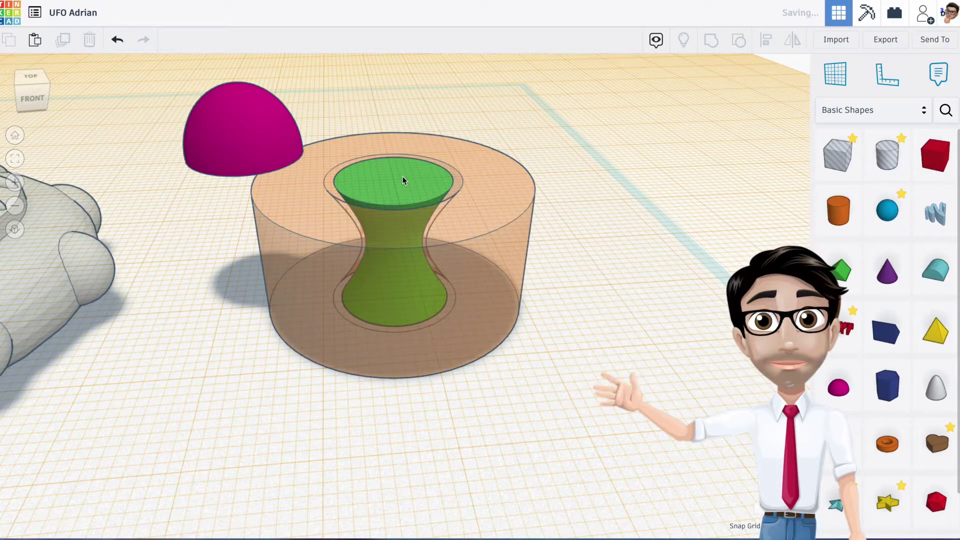
drag(234, 129, 396, 137)
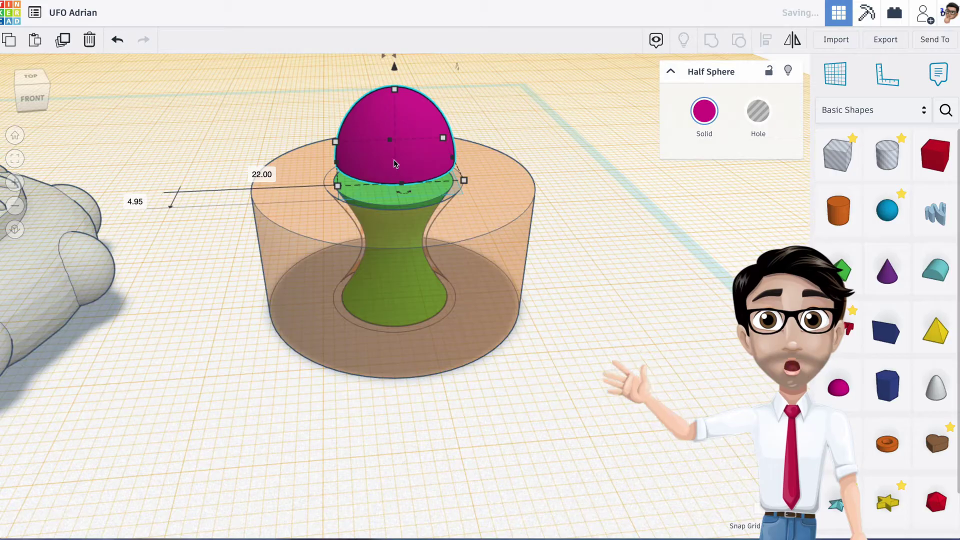
Step: Lower the half sphere so that it sits on the green hyperboloid's top face
scroll(394, 173, up, 3)
right_drag(395, 199, 399, 200)
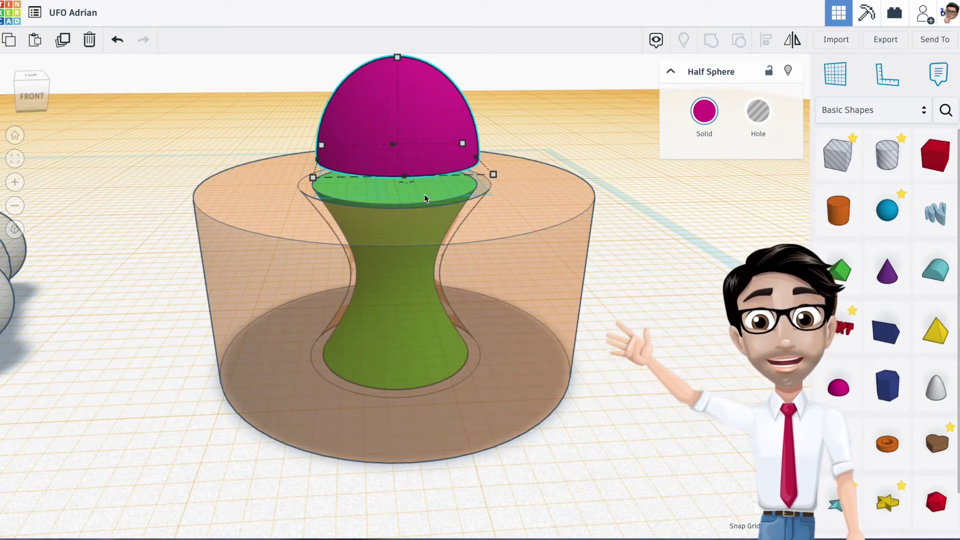
key(ctrl+Down)
right_drag(422, 193, 425, 227)
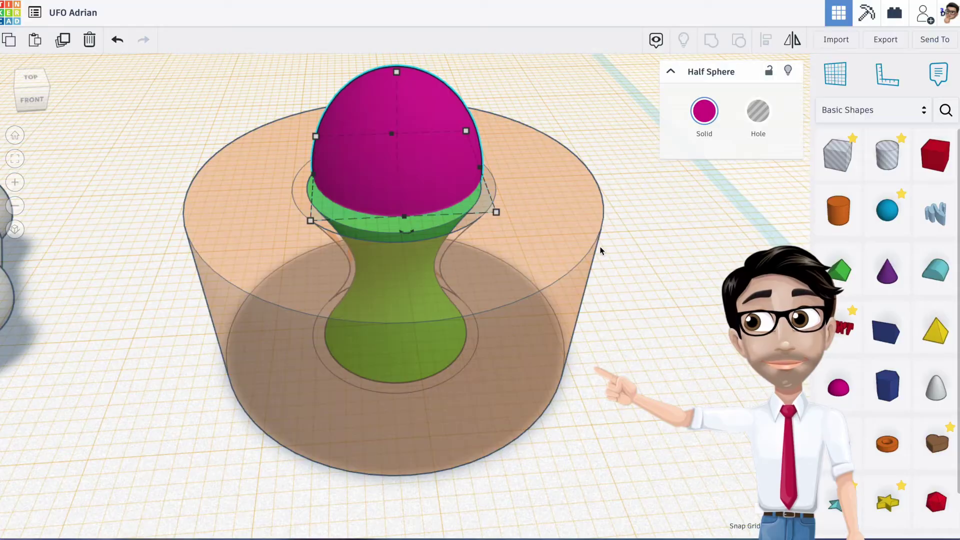
Step: Return the workplane from the hyperboloid's top face to the base plane
scroll(589, 239, down, 5)
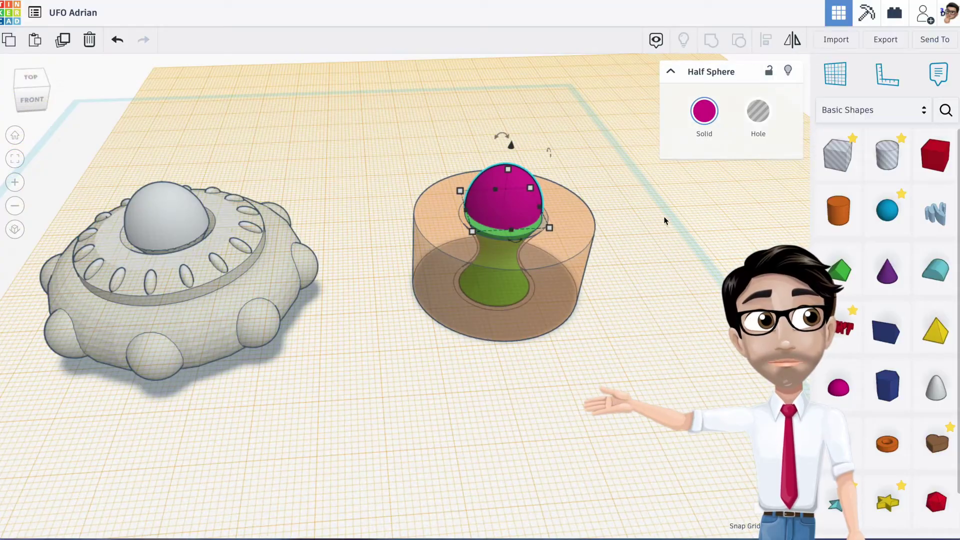
click(832, 75)
click(672, 295)
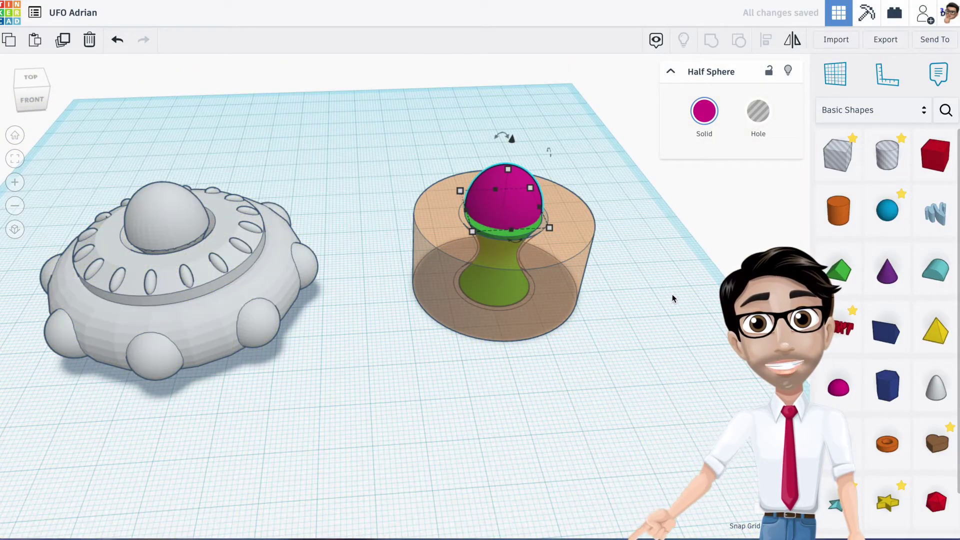
Step: Select the cylinder, the hyperboloid and the half sphere together and align them on their centres in both horizontal directions
right_drag(655, 252, 600, 190)
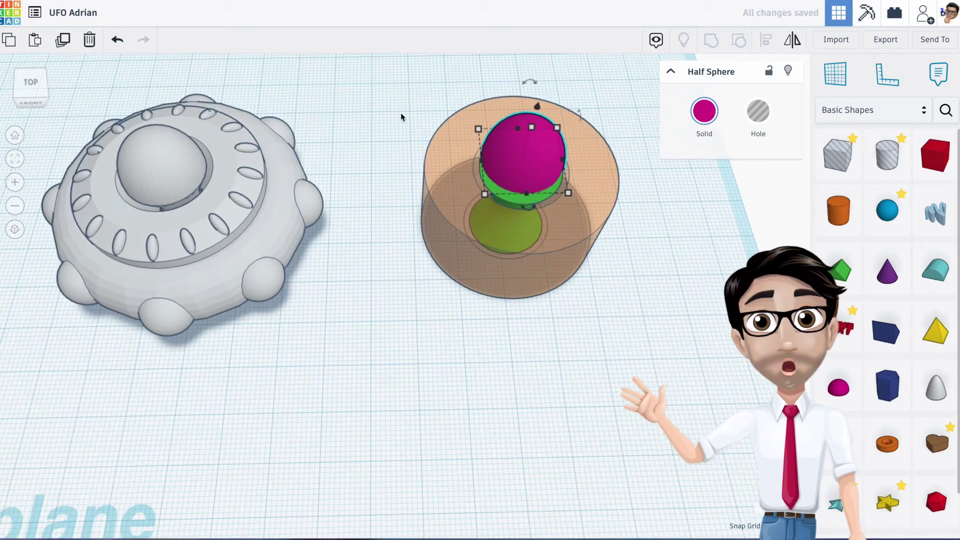
drag(394, 105, 555, 201)
key(l)
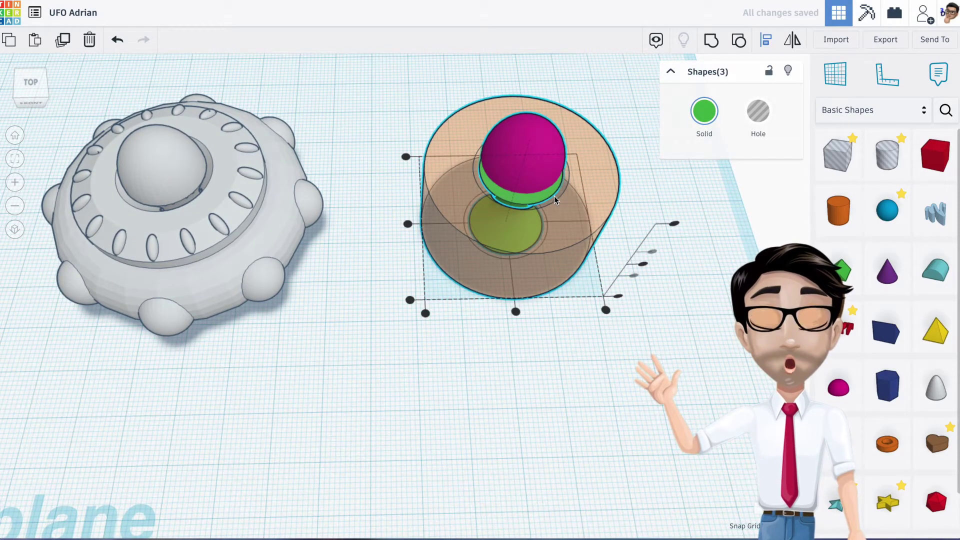
click(515, 312)
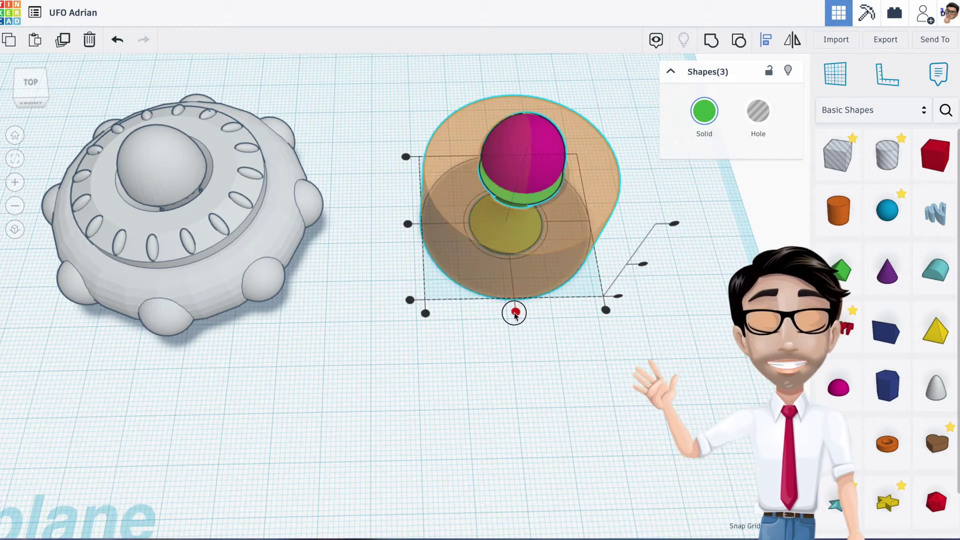
click(407, 224)
click(562, 335)
right_drag(561, 335, 500, 413)
middle_drag(500, 413, 499, 360)
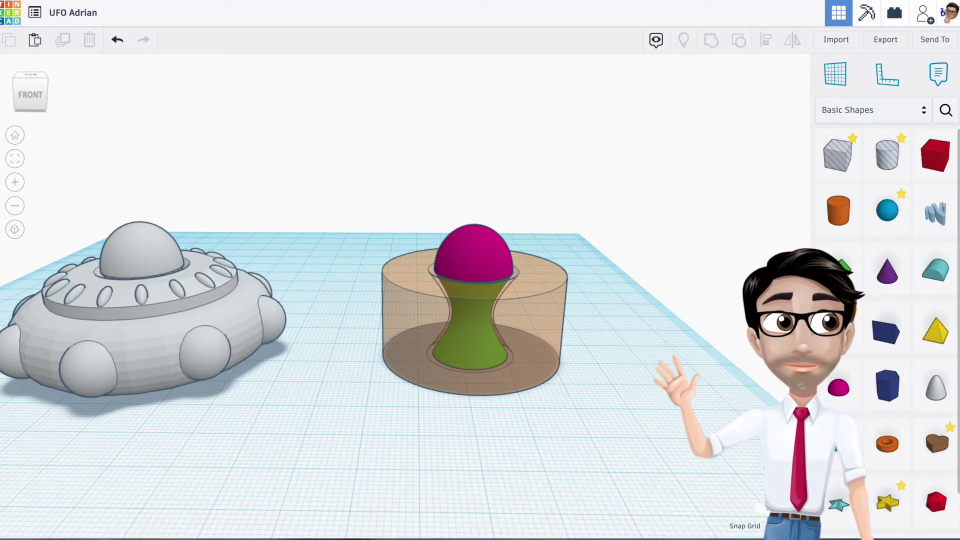
Step: Ungroup the transparent orange cylinder from its hyperboloid hole
click(518, 345)
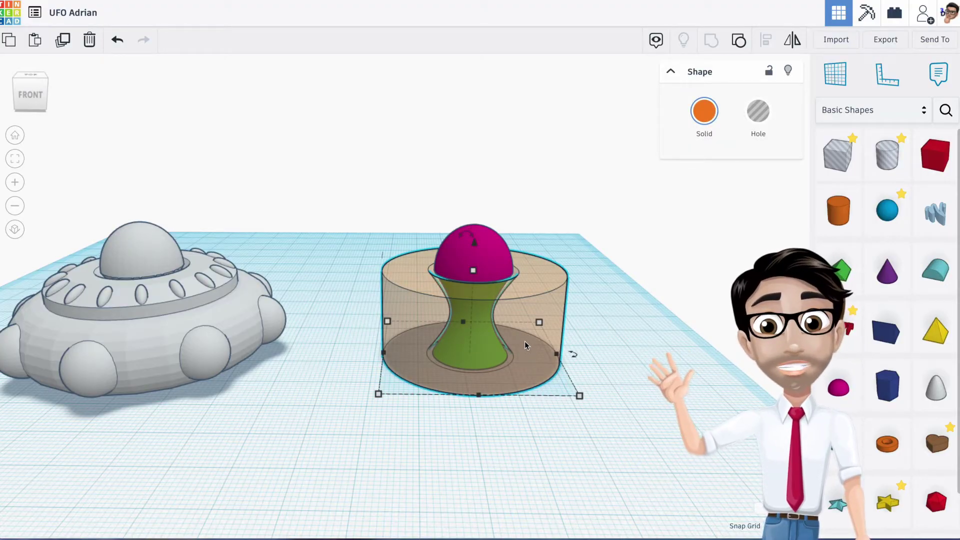
right_drag(572, 292, 514, 269)
scroll(498, 263, up, 3)
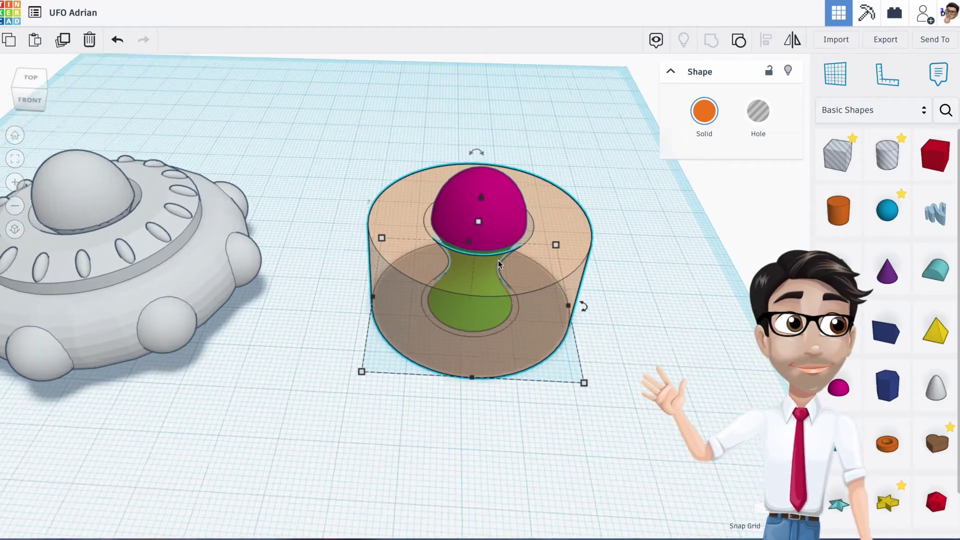
scroll(523, 257, up, 1)
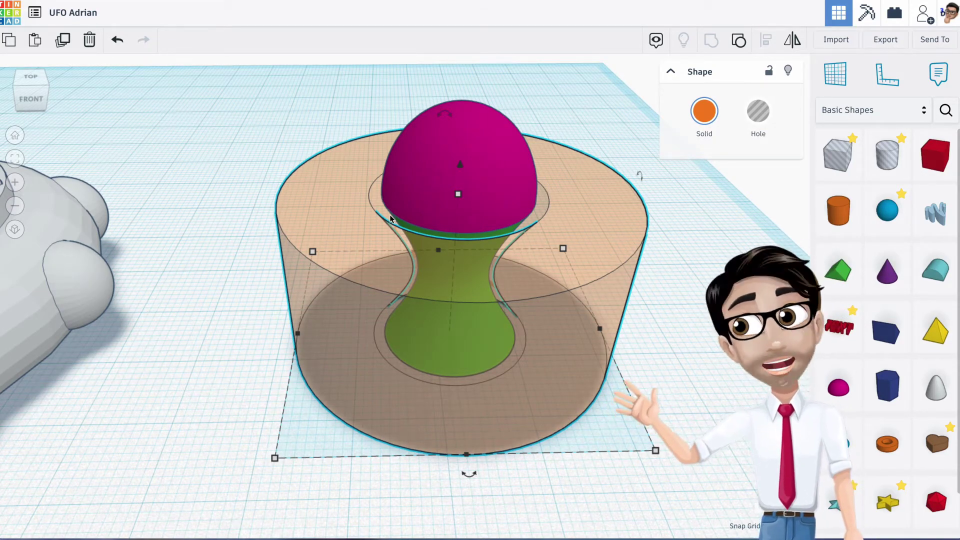
click(742, 48)
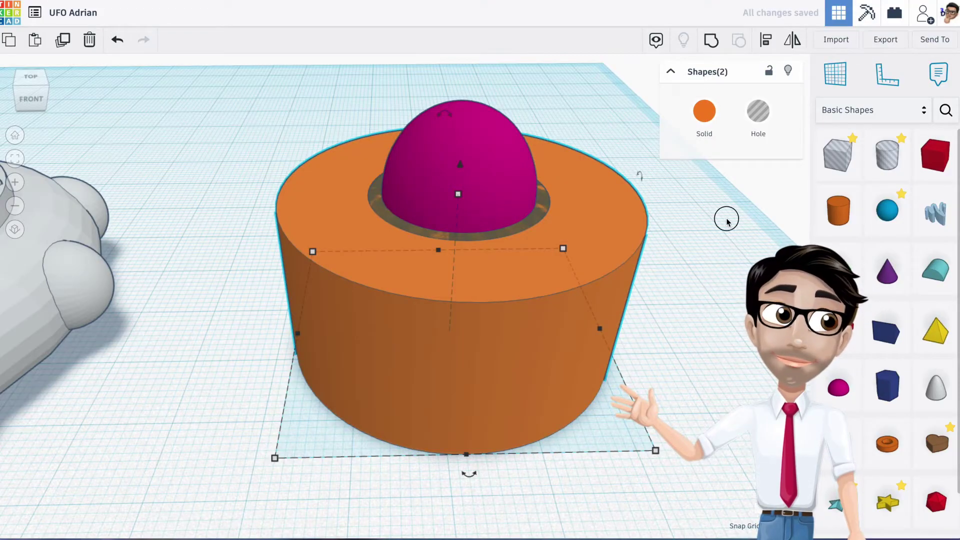
click(687, 261)
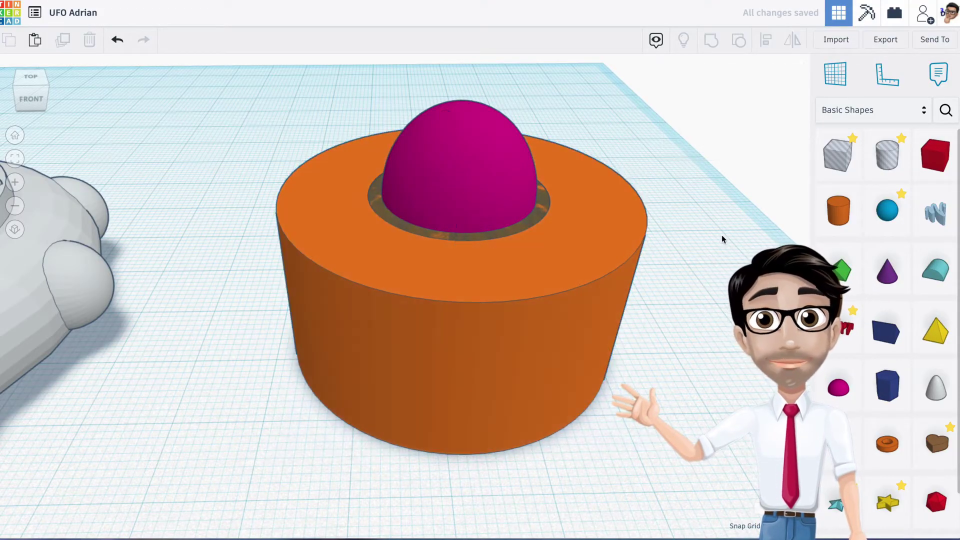
Step: Set the orange cylinder's bevel to 2.5
click(589, 235)
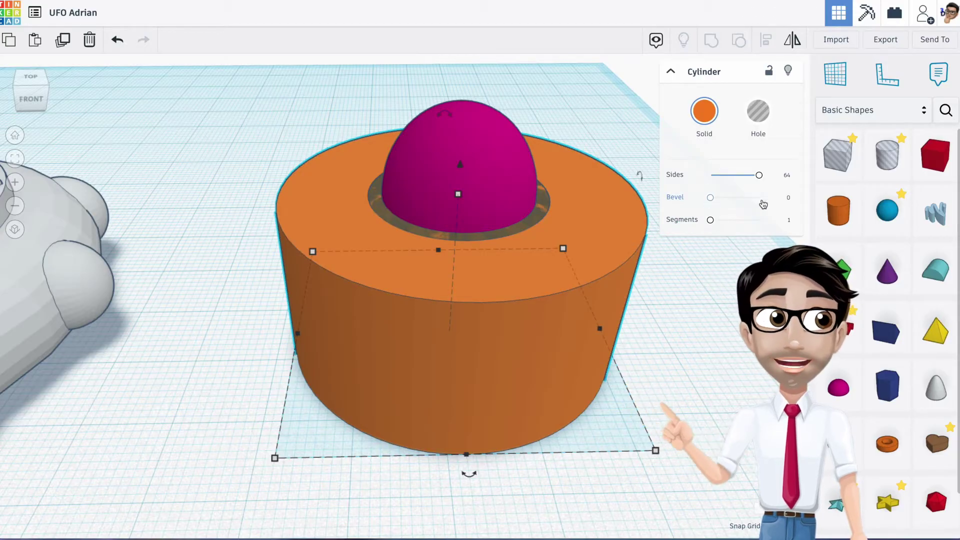
click(789, 198)
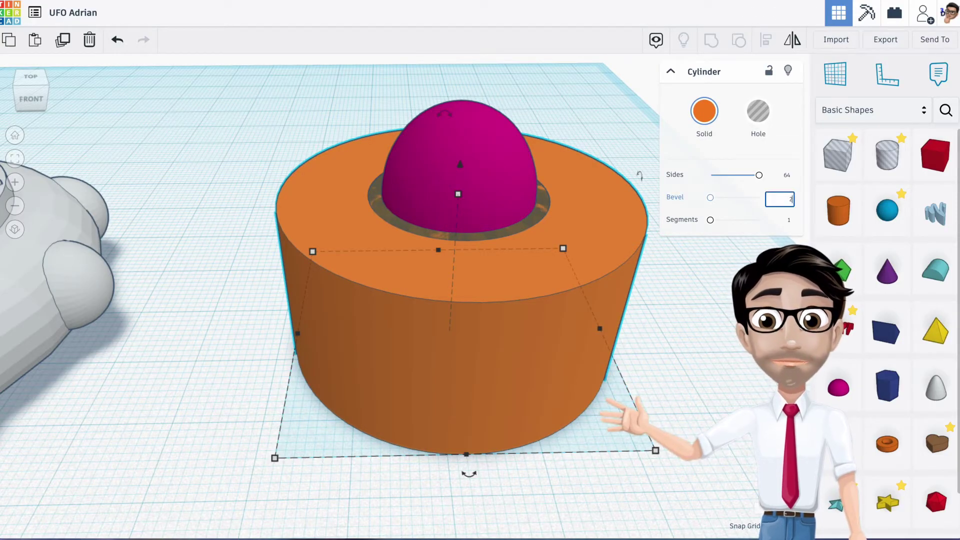
key(Return)
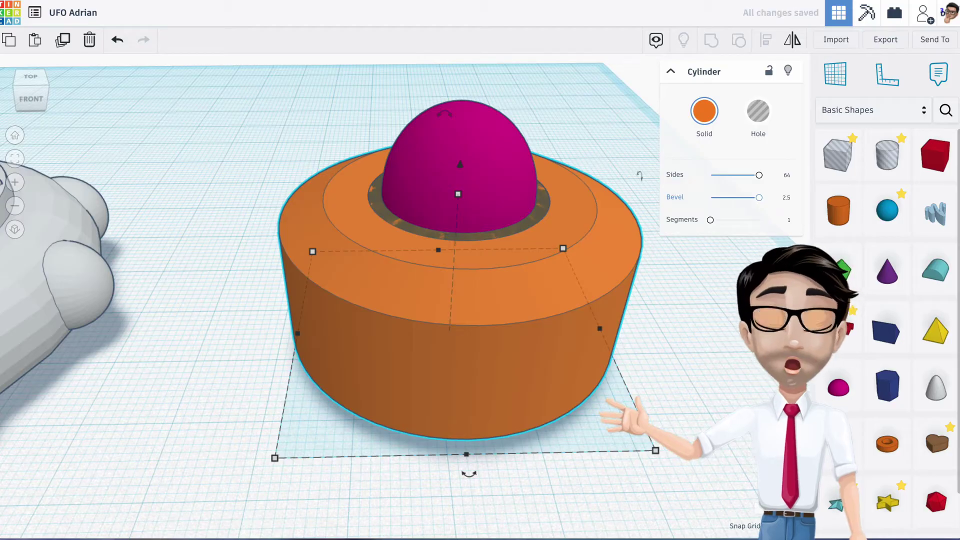
right_drag(468, 281, 481, 296)
scroll(459, 263, up, 5)
scroll(366, 299, down, 5)
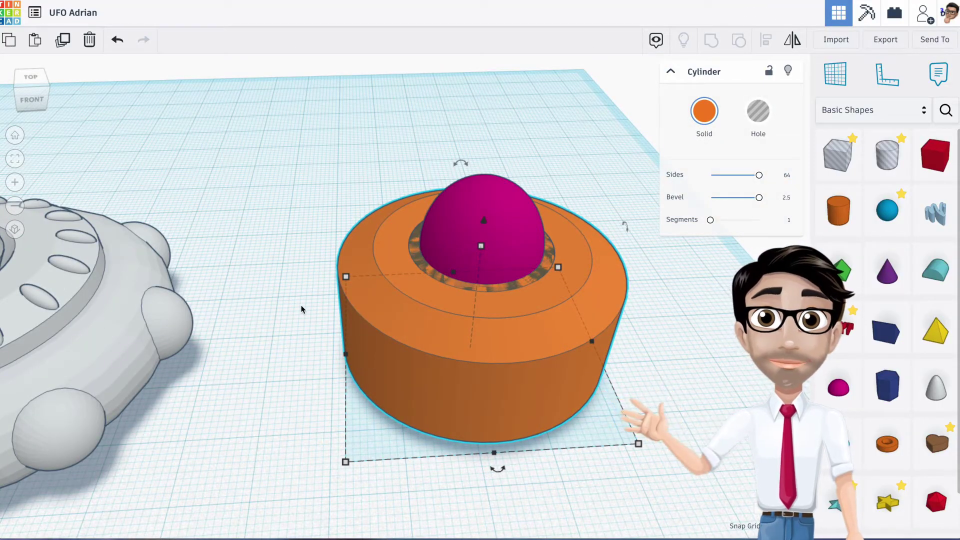
right_drag(442, 302, 299, 230)
click(296, 229)
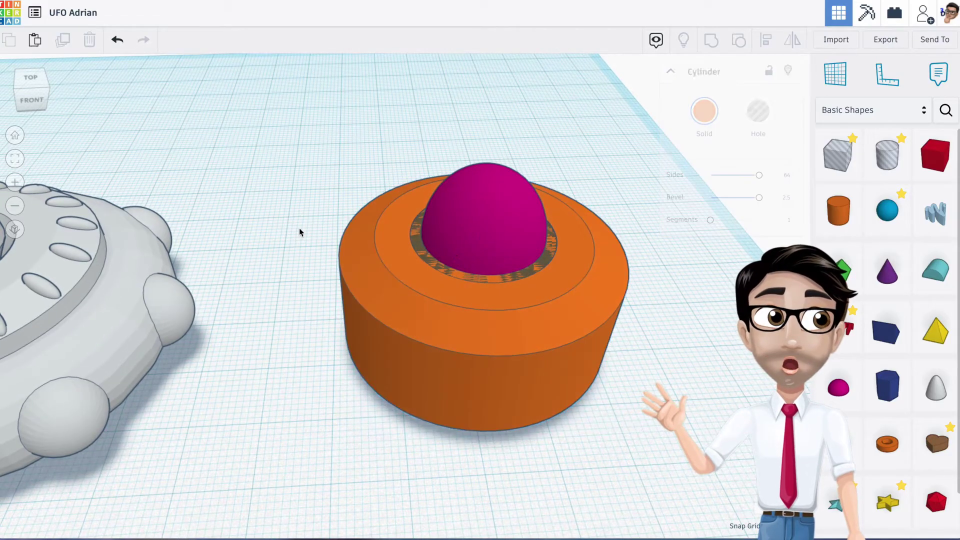
Step: Group the hyperboloid hole with the beveled orange cylinder to cut the cavity again
click(418, 251)
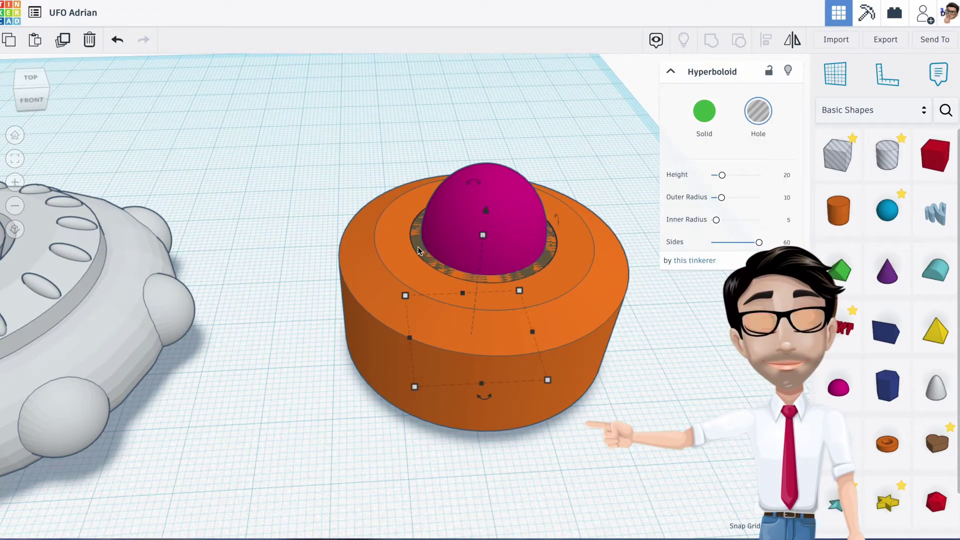
shift+click(377, 257)
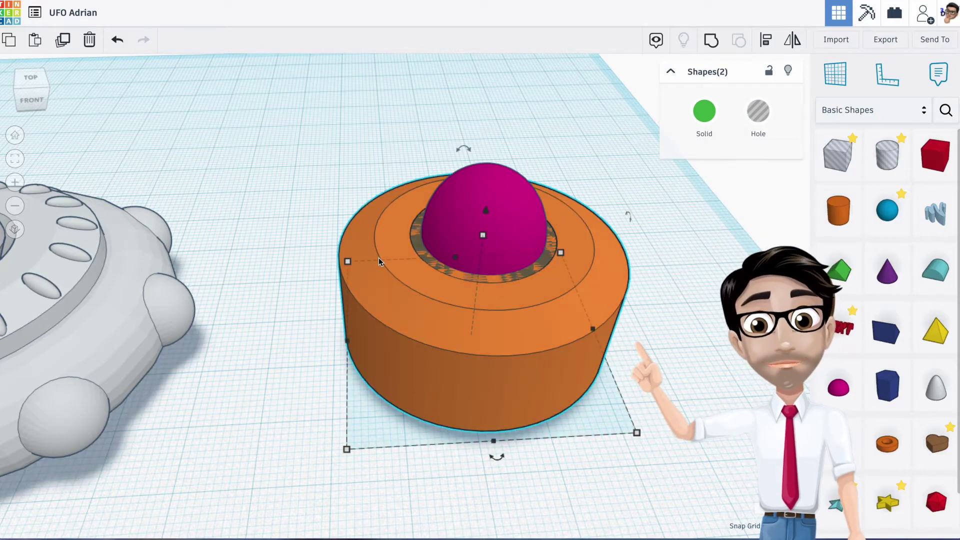
key(ctrl+g)
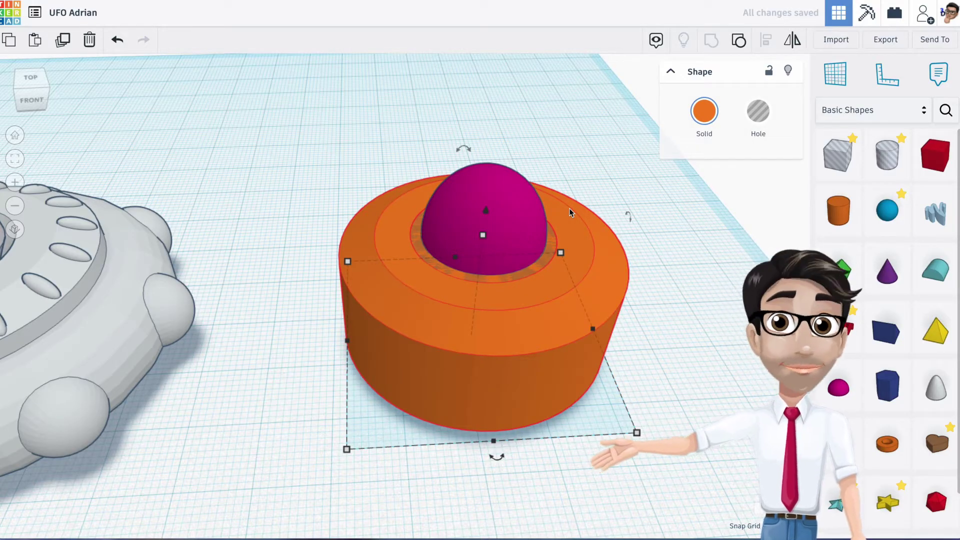
mouse_move(489, 256)
right_down()
mouse_move(446, 293)
mouse_move(490, 238)
mouse_move(485, 317)
mouse_move(465, 336)
mouse_move(479, 266)
right_up()
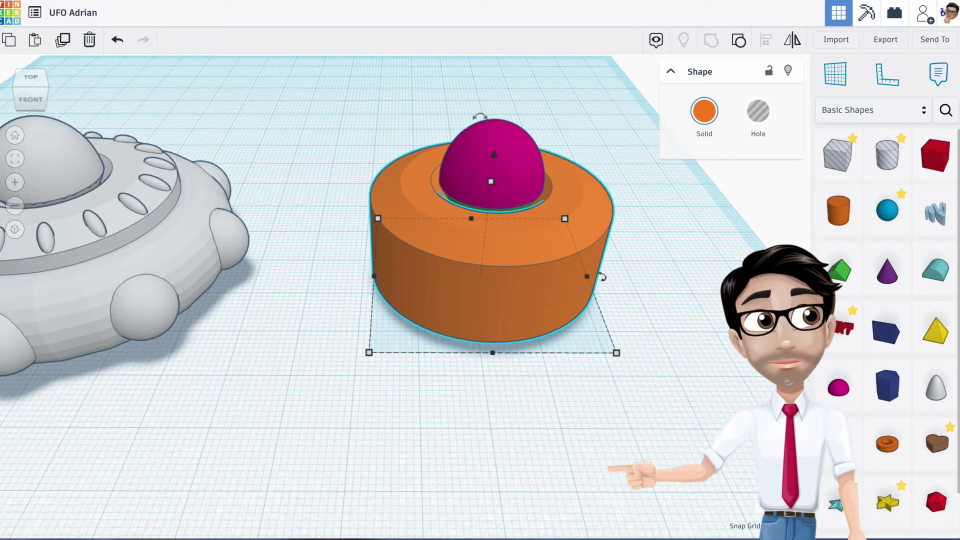
Step: Add a torus with 24 sides in front of the orange cylinder and set its length to 56 mm
drag(842, 444, 468, 428)
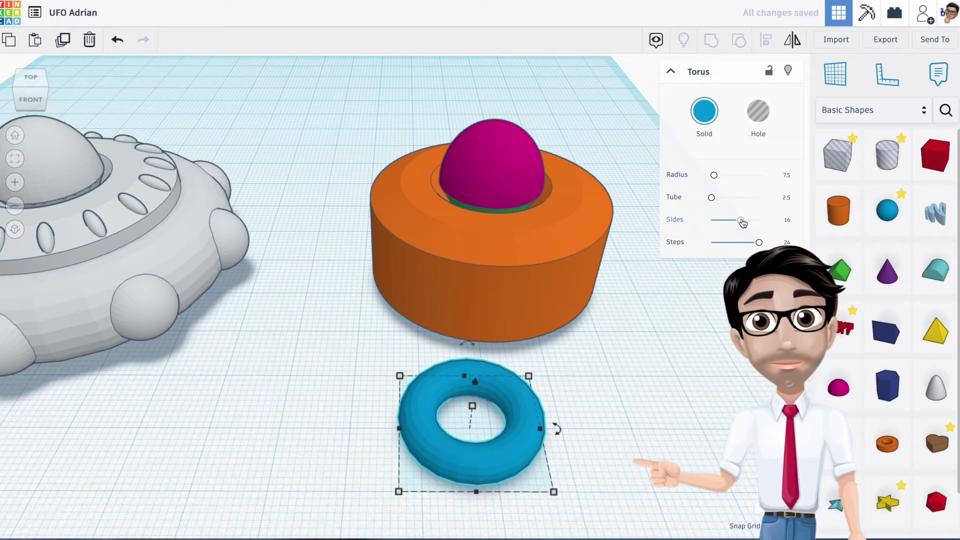
drag(743, 222, 808, 216)
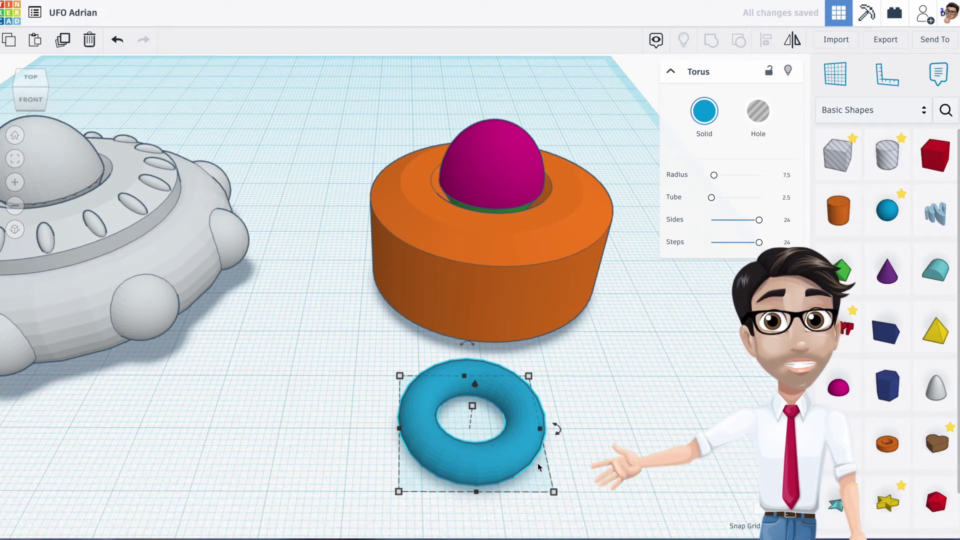
mouse_move(553, 491)
click(603, 429)
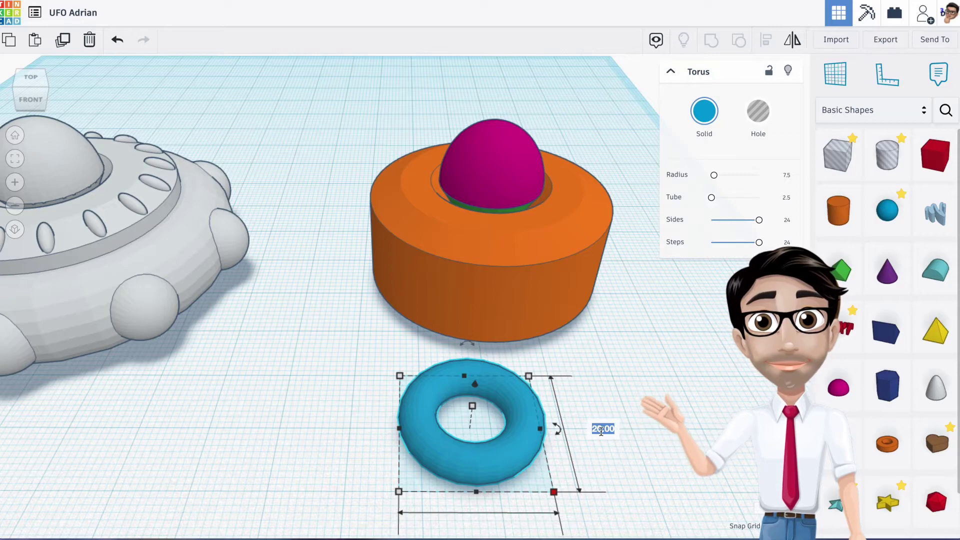
text(40)
key(Return)
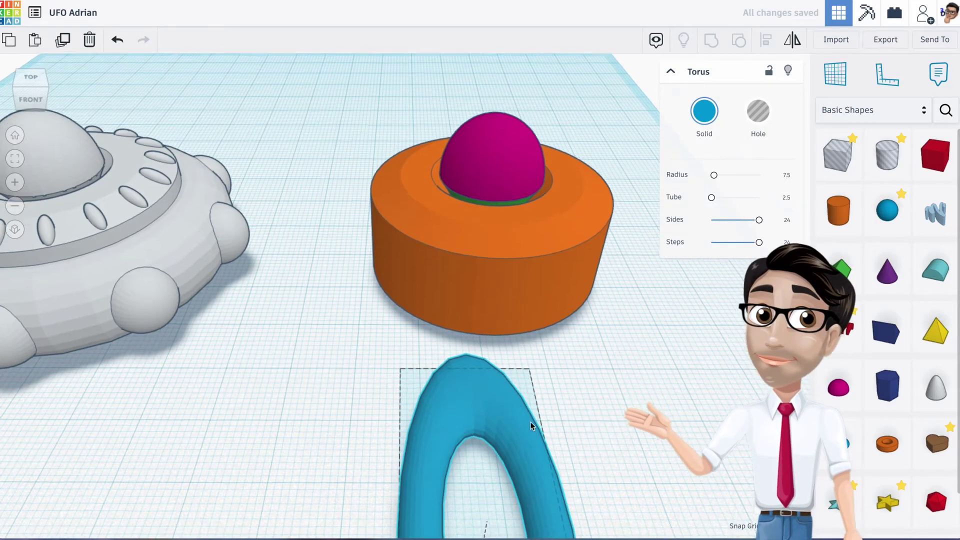
scroll(531, 434, down, 6)
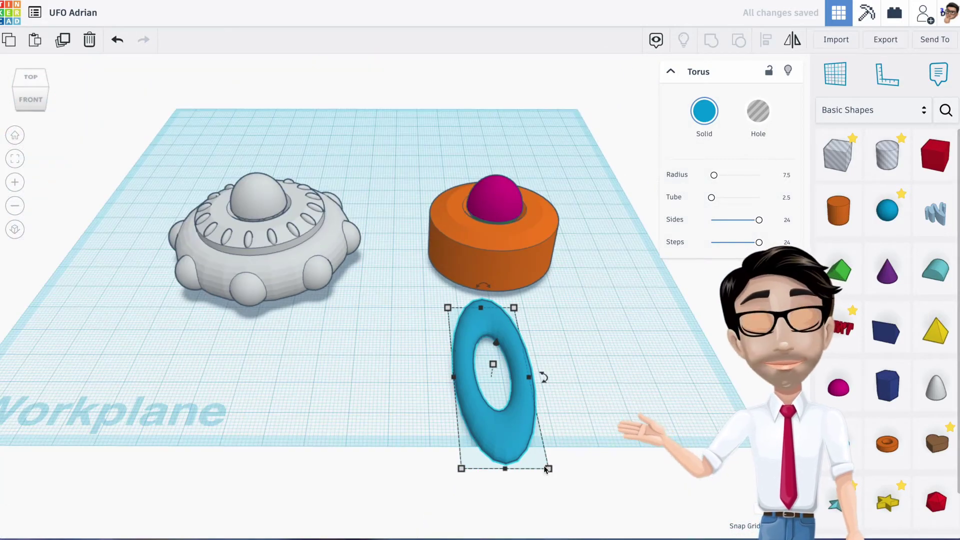
Step: Set the torus's width to 56 mm and its height to 15 mm
mouse_move(547, 468)
click(521, 523)
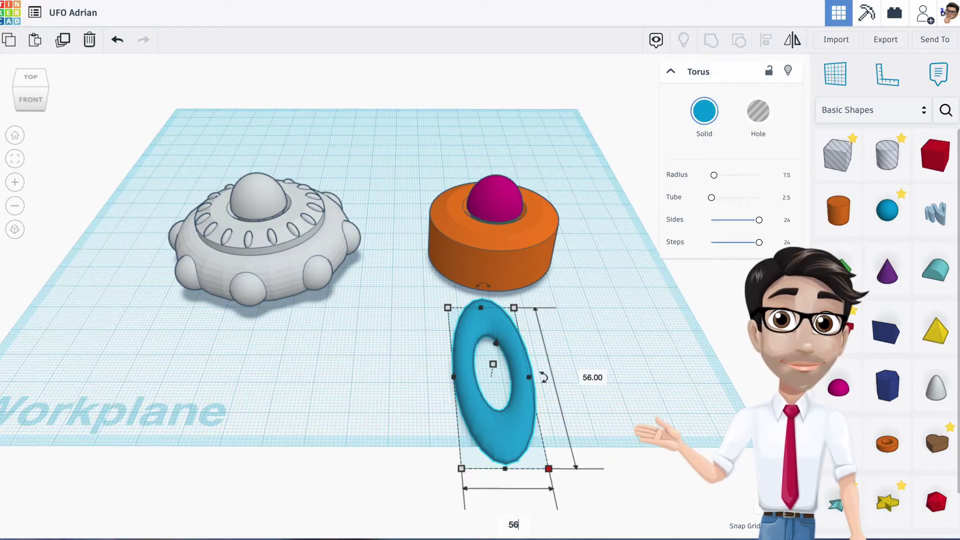
text(56)
key(Return)
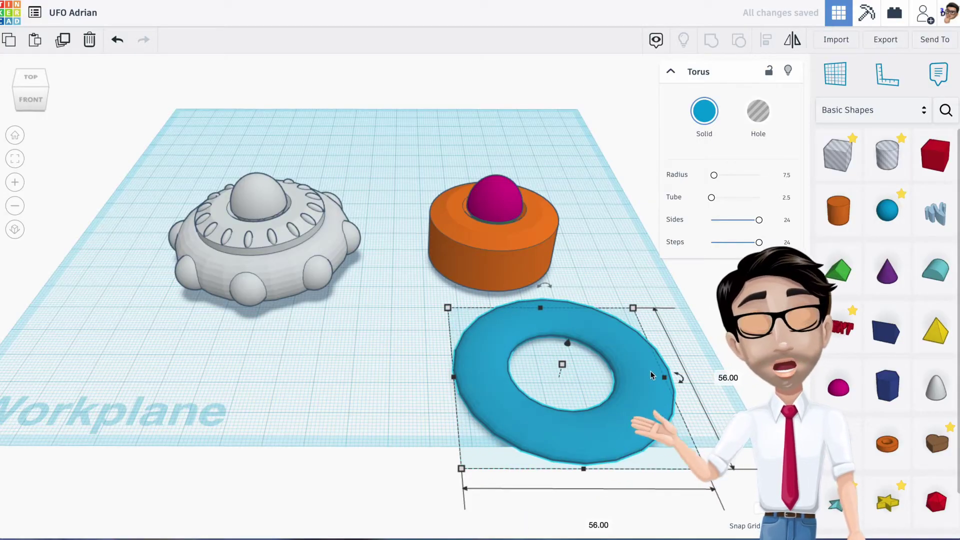
mouse_move(561, 367)
click(610, 369)
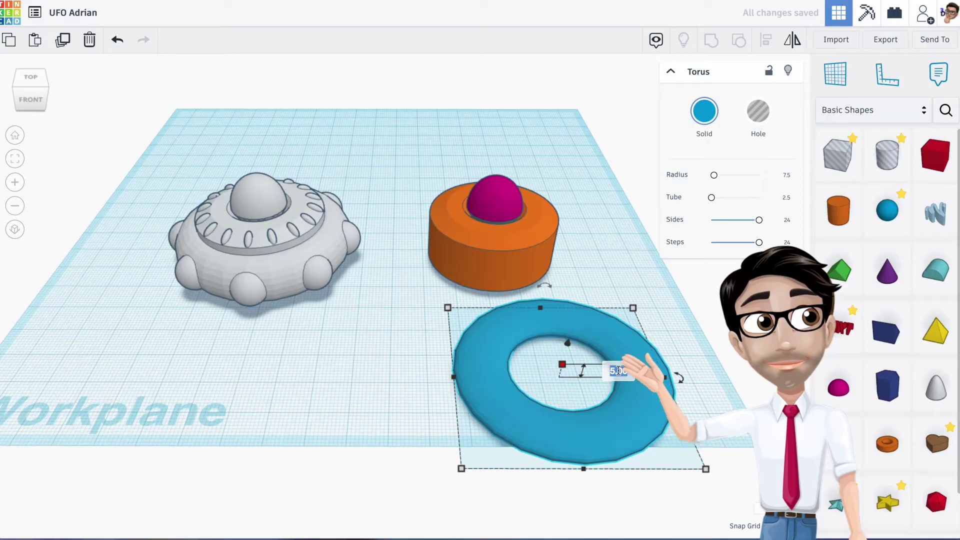
text(15)
key(Return)
Step: Move the torus around the orange cylinder and align all the joint's parts on their horizontal centres
drag(628, 395, 536, 274)
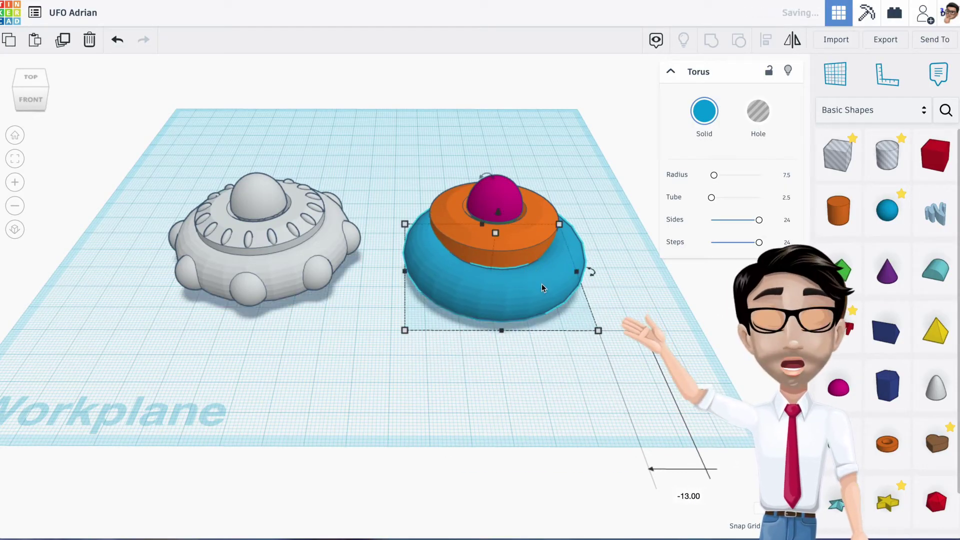
drag(418, 182, 479, 275)
key(l)
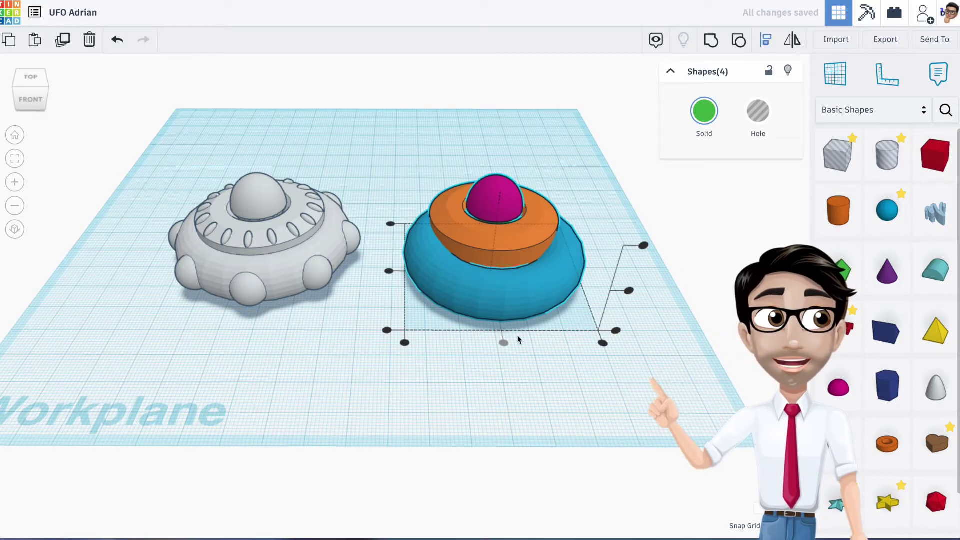
click(389, 271)
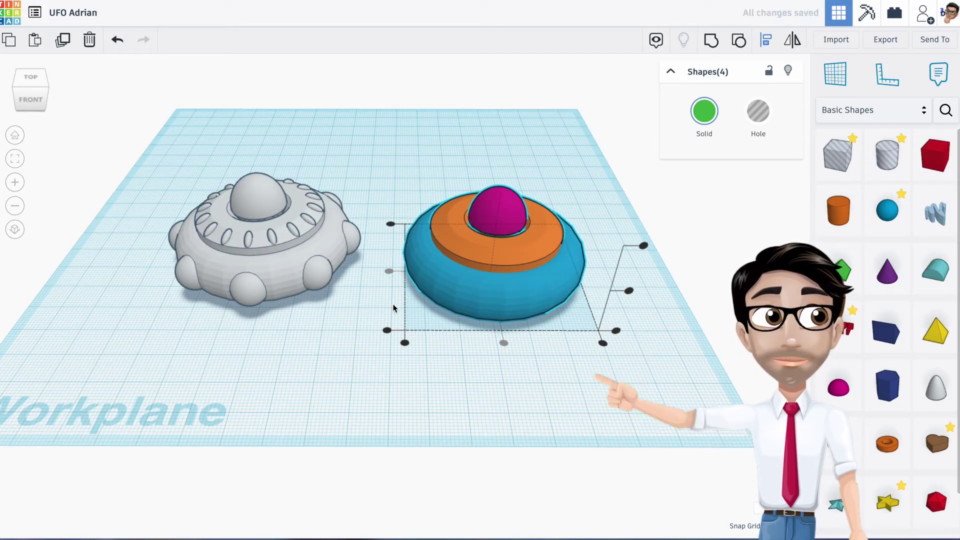
click(445, 317)
right_drag(509, 327, 511, 310)
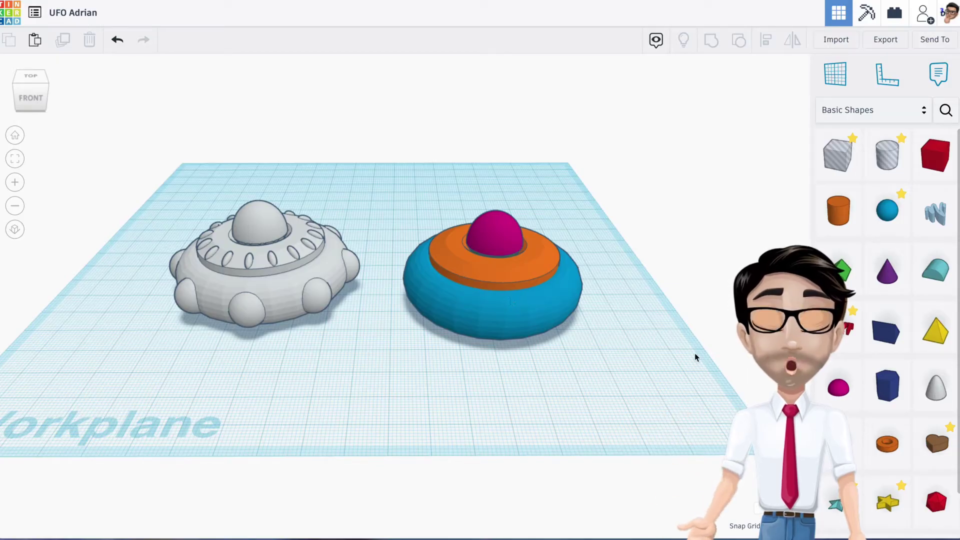
Step: Add a tube in front of the blue torus, move it aside towards the UFO, and inspect the joint's underside
drag(872, 446, 477, 361)
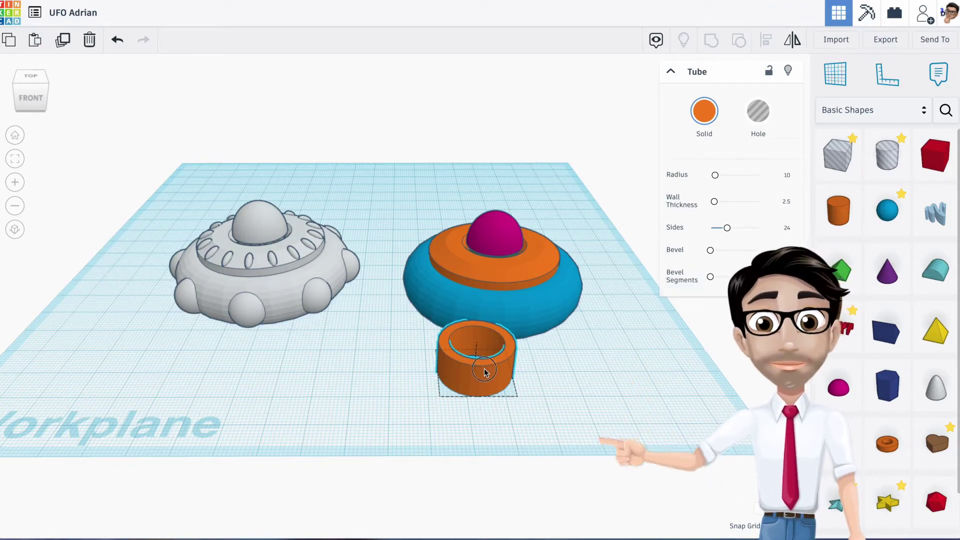
drag(507, 356, 422, 350)
scroll(487, 283, up, 4)
right_drag(488, 283, 495, 231)
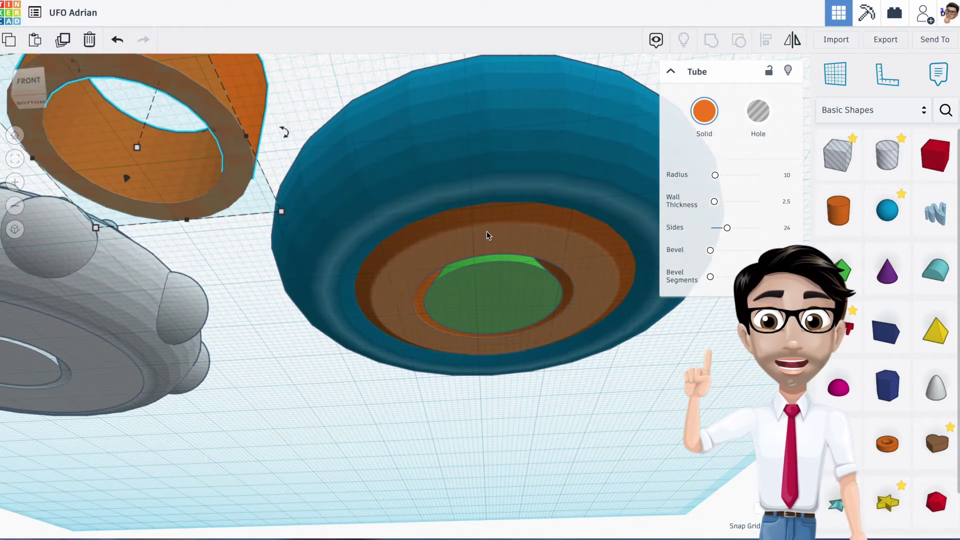
click(486, 232)
right_drag(486, 233, 495, 270)
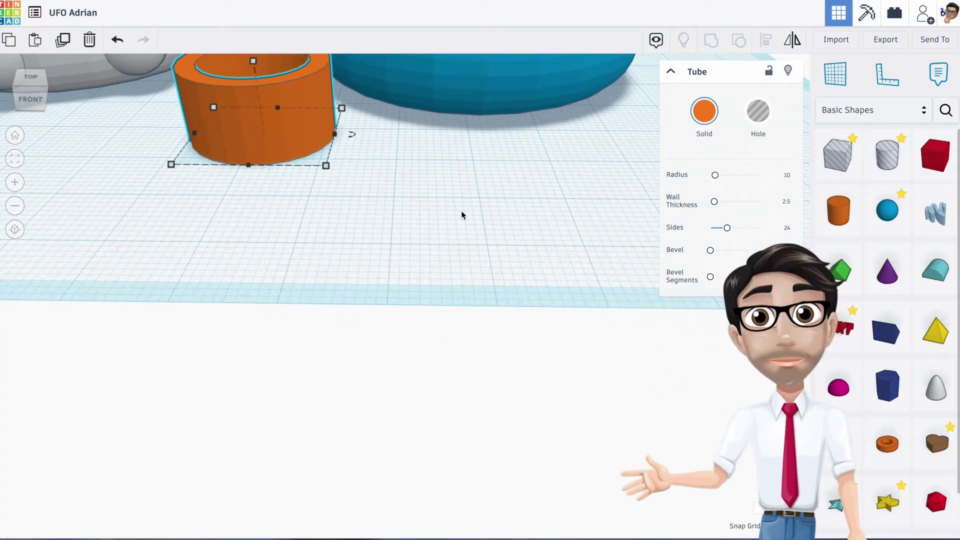
right_drag(508, 141, 465, 265)
Step: Set the length of the orange tube in front of the joint to 41 mm
drag(261, 334, 312, 356)
click(411, 379)
click(325, 395)
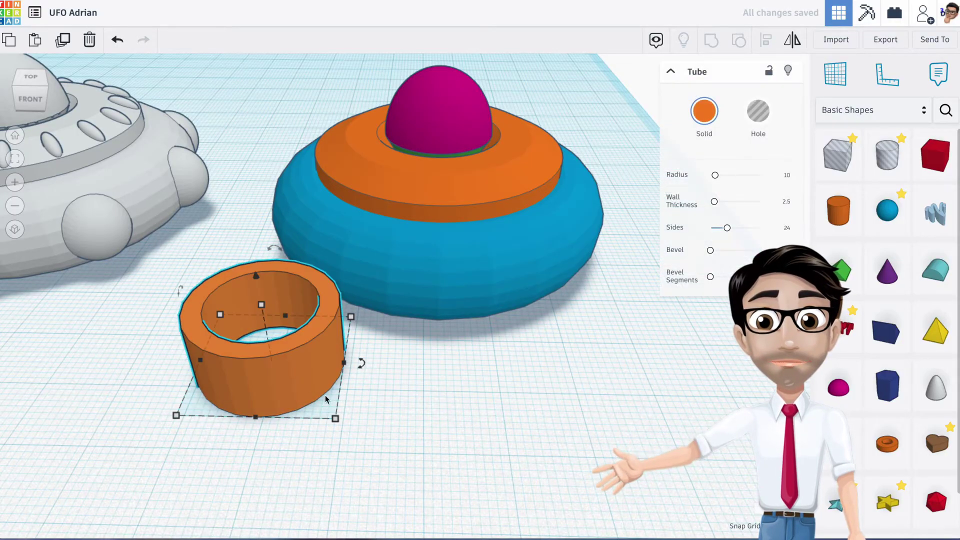
text(40)
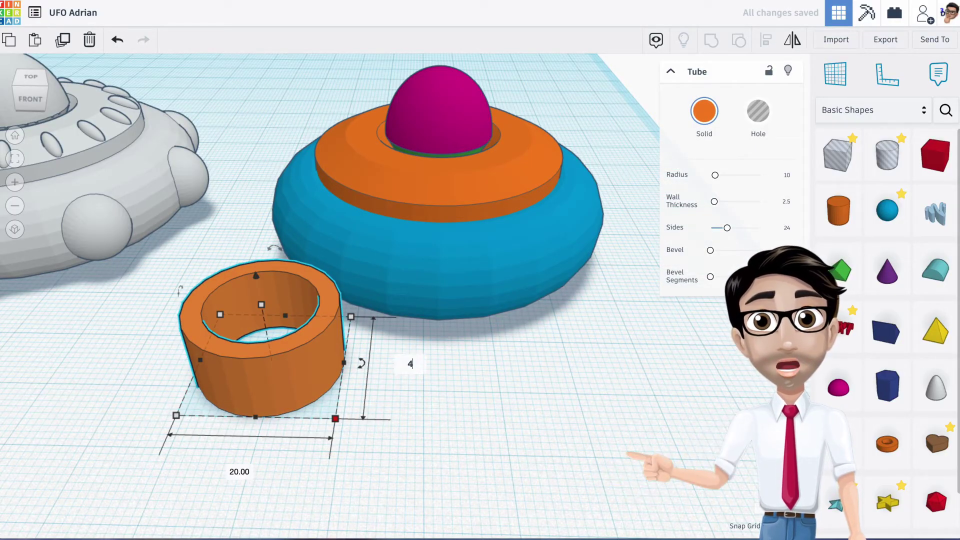
key(Return)
Step: Set the orange tube's width to 41 mm
right_drag(440, 343, 368, 399)
middle_drag(368, 400, 338, 312)
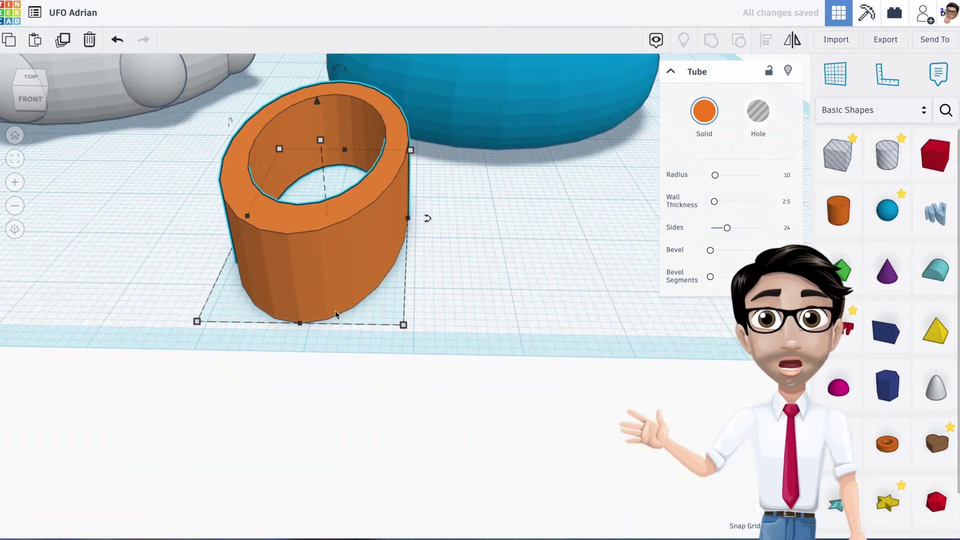
mouse_move(402, 326)
click(293, 373)
text(4)
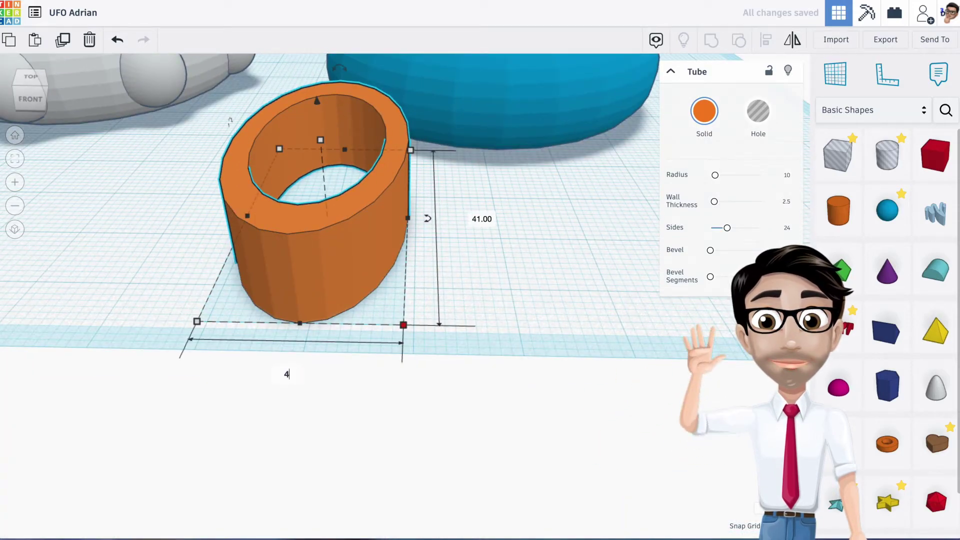
text(1)
key(Return)
click(532, 337)
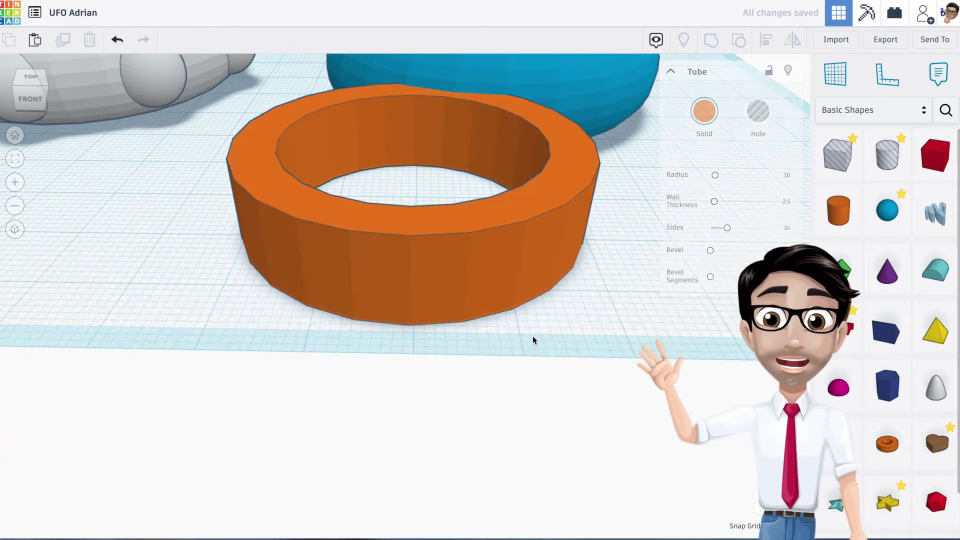
Step: Give the orange tube 64 sides and a wall thickness of 4, and increase its height slightly
click(522, 244)
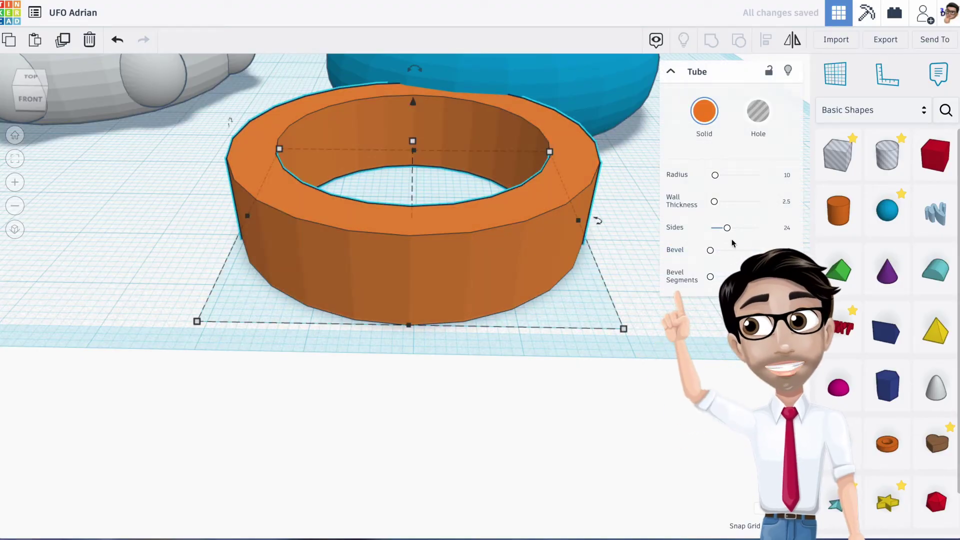
drag(728, 228, 826, 232)
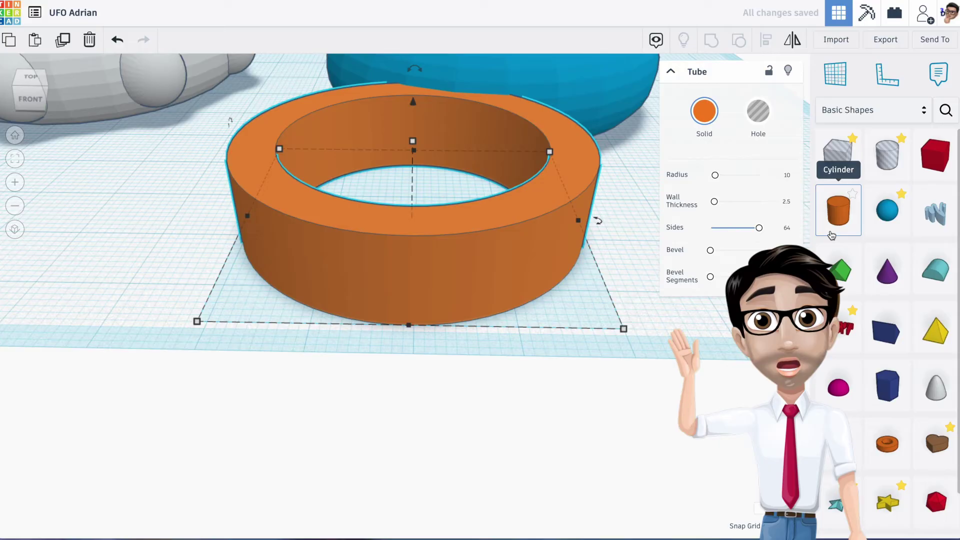
mouse_move(412, 141)
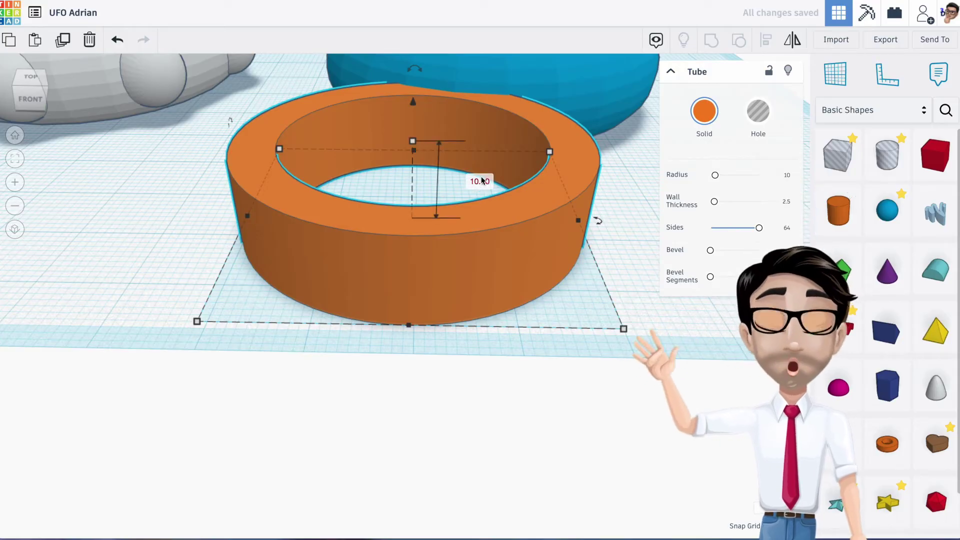
key(Return)
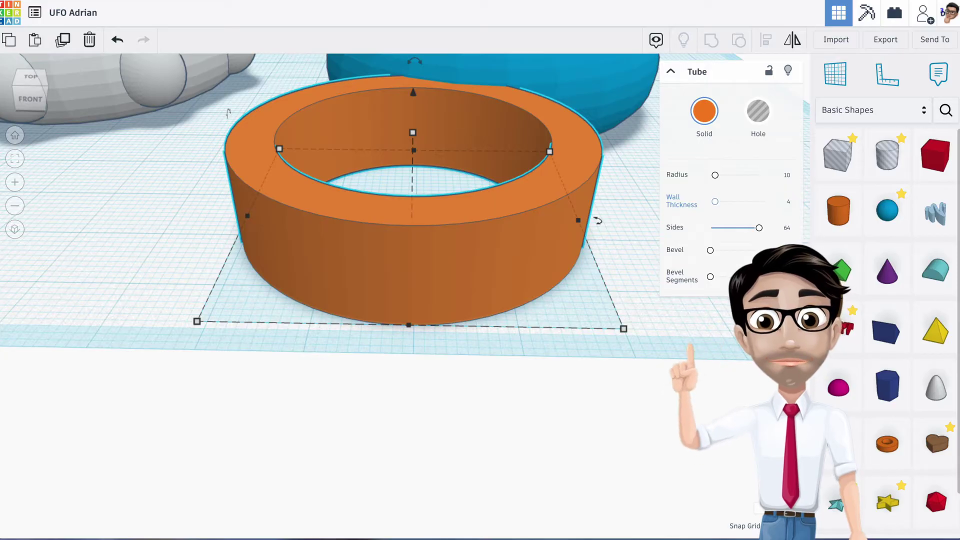
drag(715, 201, 716, 202)
Step: Move the tube inside the blue torus, align all five joint parts on their horizontal centres, and check the underside
right_drag(540, 126, 529, 226)
drag(537, 346, 574, 200)
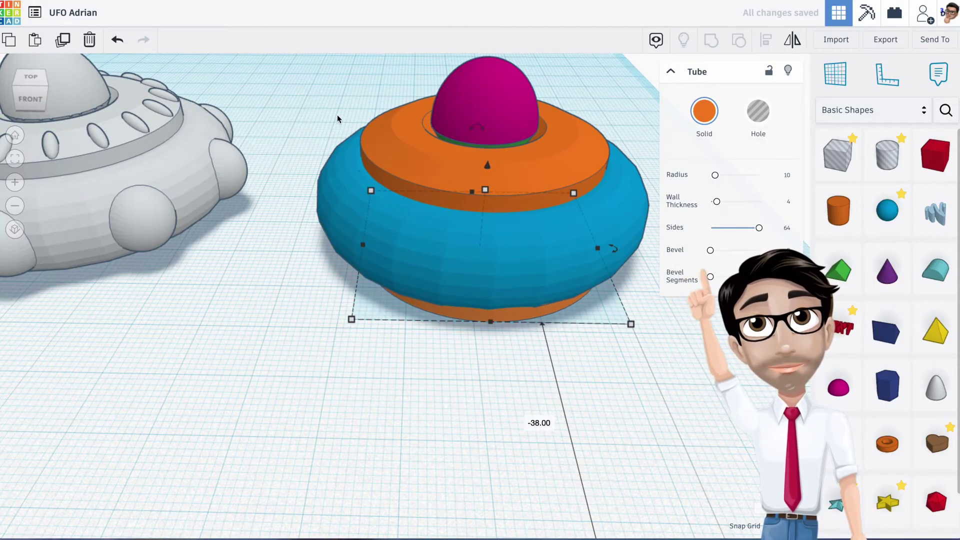
drag(338, 119, 482, 256)
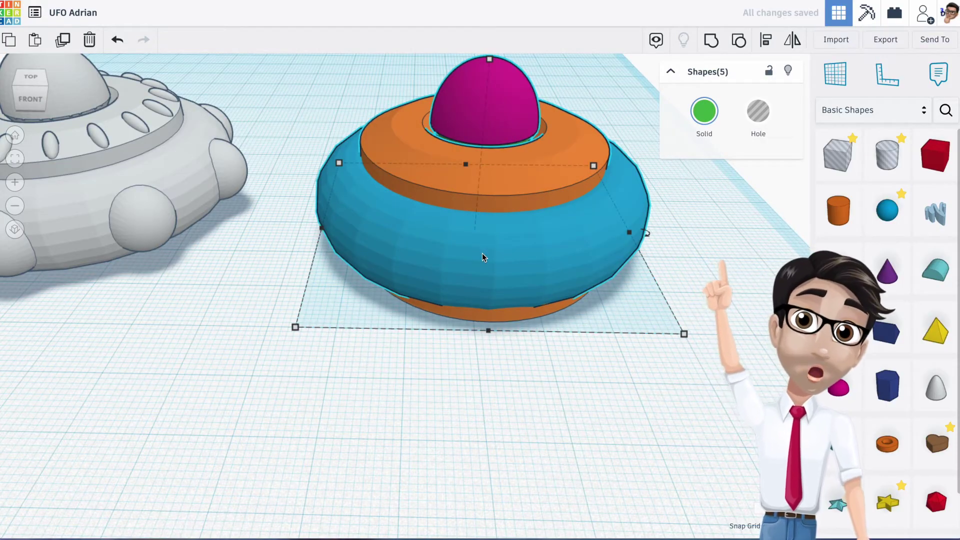
key(l)
click(489, 346)
click(489, 346)
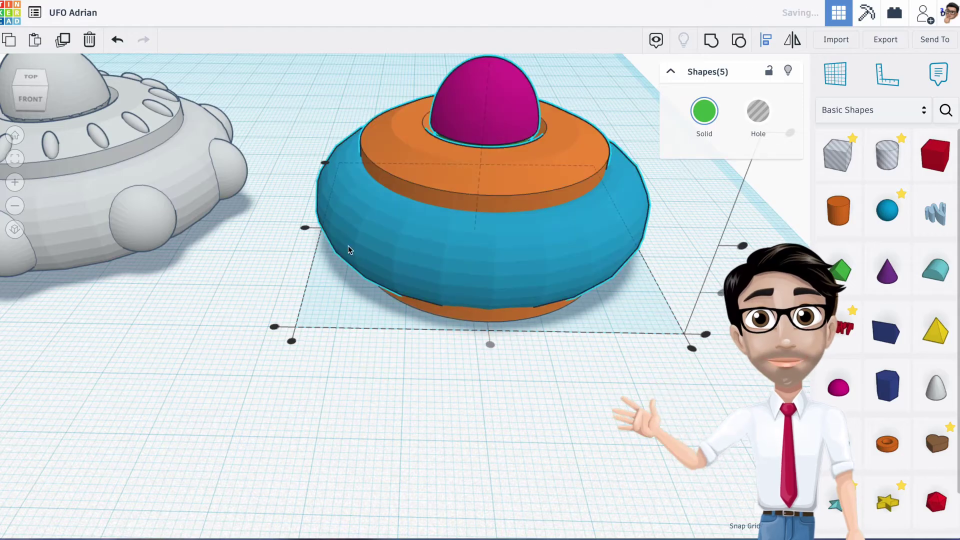
right_drag(354, 243, 481, 360)
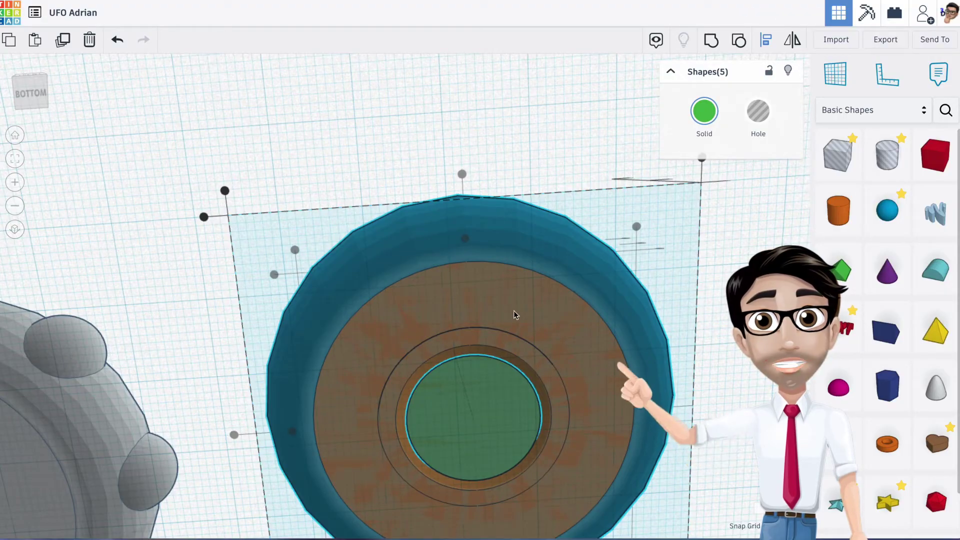
click(202, 268)
right_drag(202, 268, 174, 302)
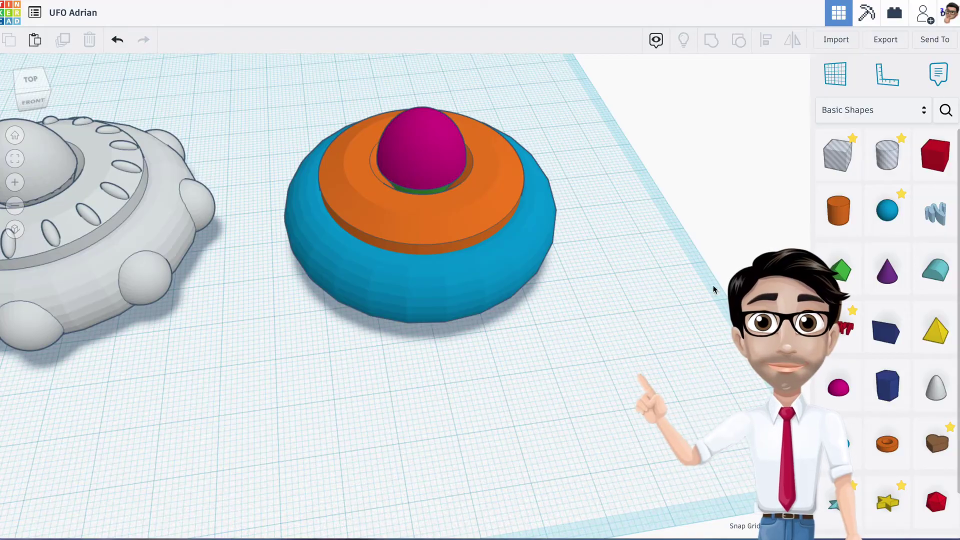
Step: Add a six-sided polygon in front of the joint and set its length and width to 56 mm
scroll(881, 369, down, 1)
drag(887, 327, 446, 369)
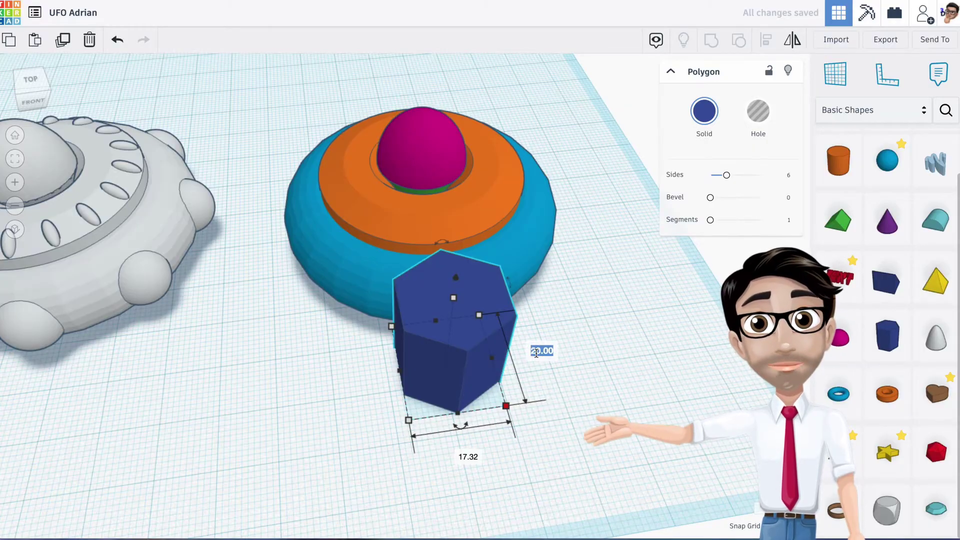
key(Return)
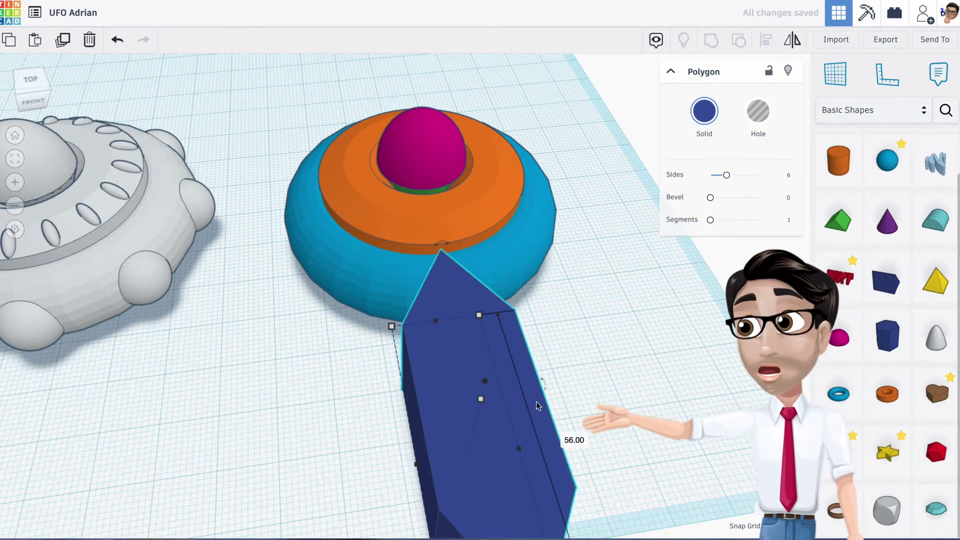
key(f)
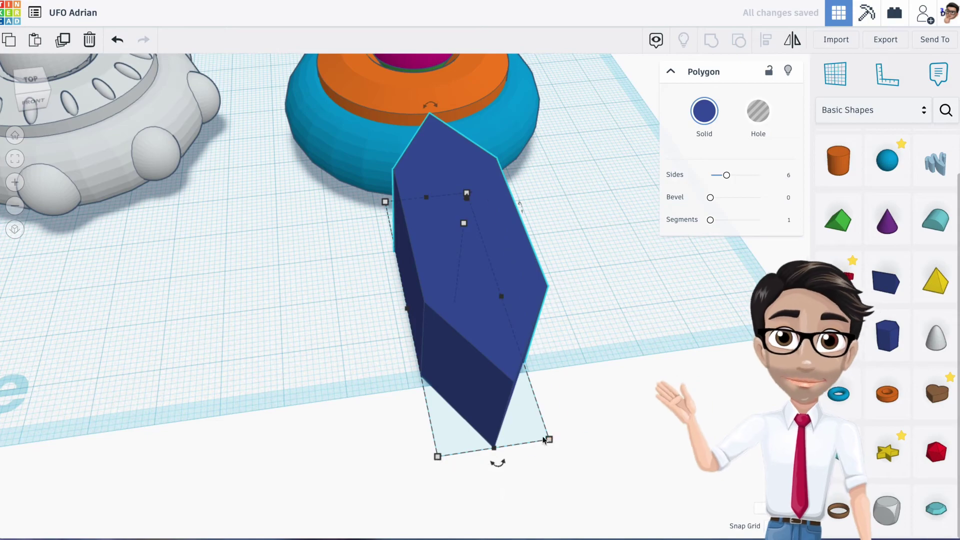
mouse_move(549, 441)
click(505, 488)
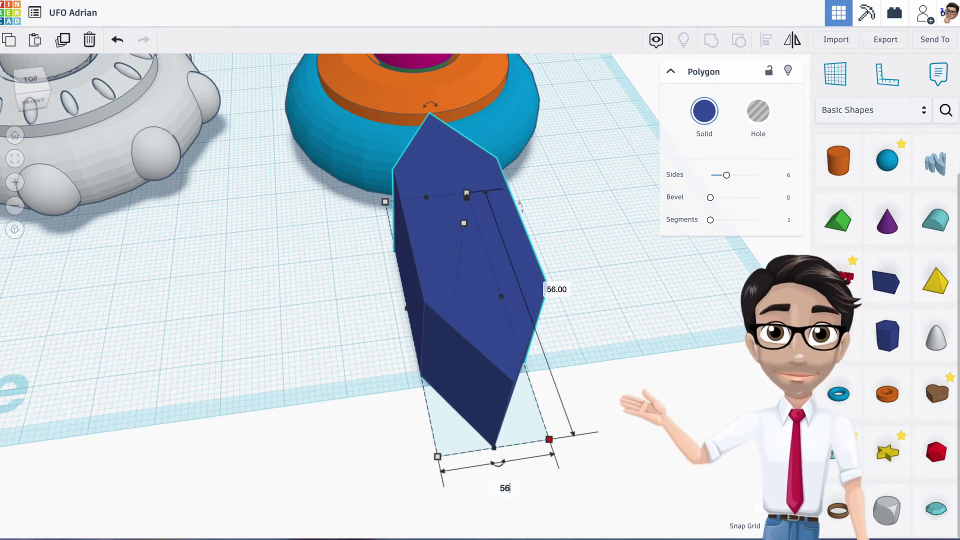
text(56)
key(Return)
Step: Set the polygon's bevel to 2.5
drag(604, 347, 424, 313)
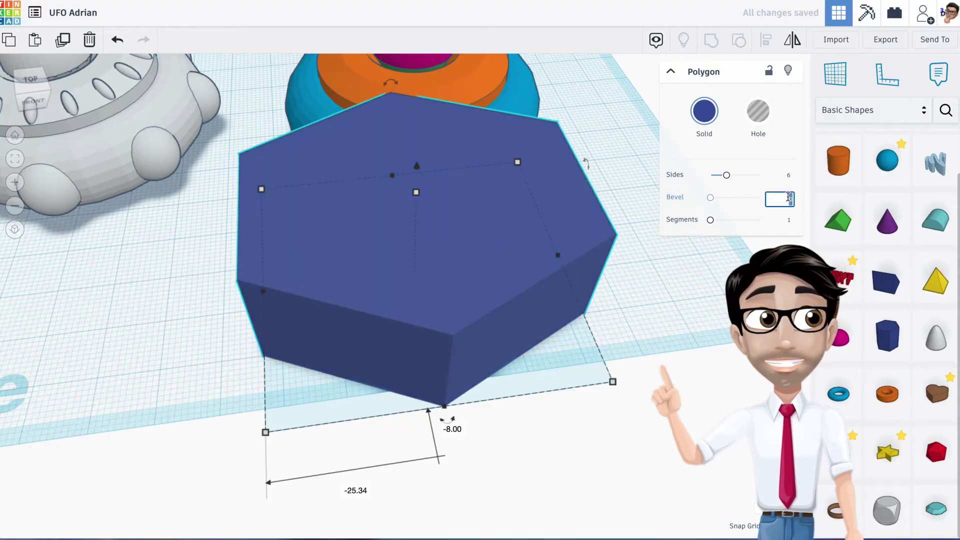
text(4)
key(Return)
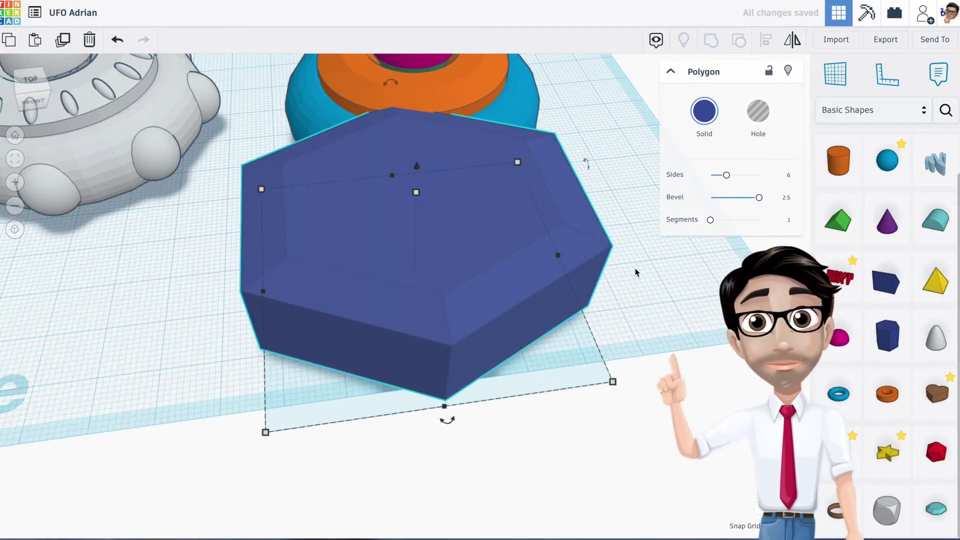
Step: Try the beveled polygon around the joint as an alternative body, move it off and delete it
drag(507, 308, 480, 117)
mouse_move(476, 97)
right_down()
mouse_move(463, 96)
mouse_move(471, 103)
right_up()
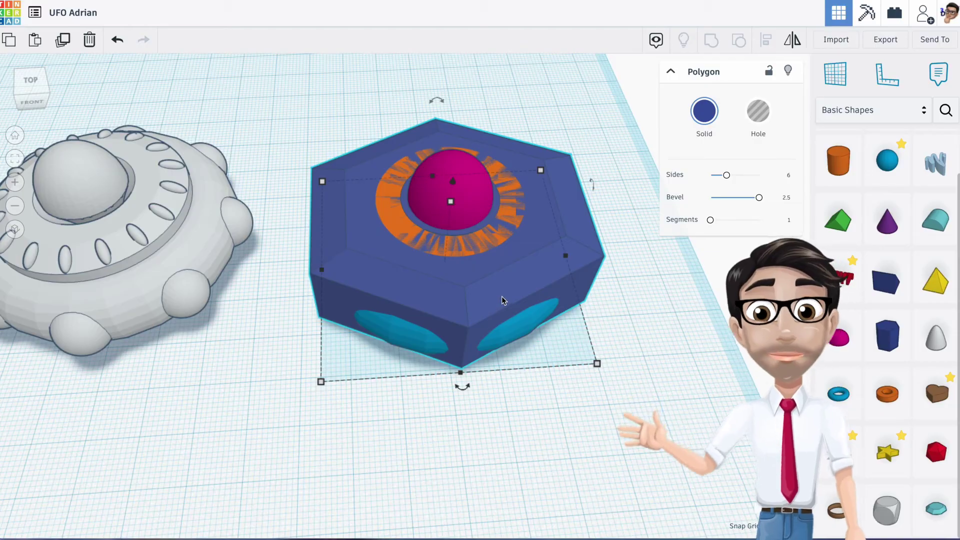
drag(593, 270, 390, 106)
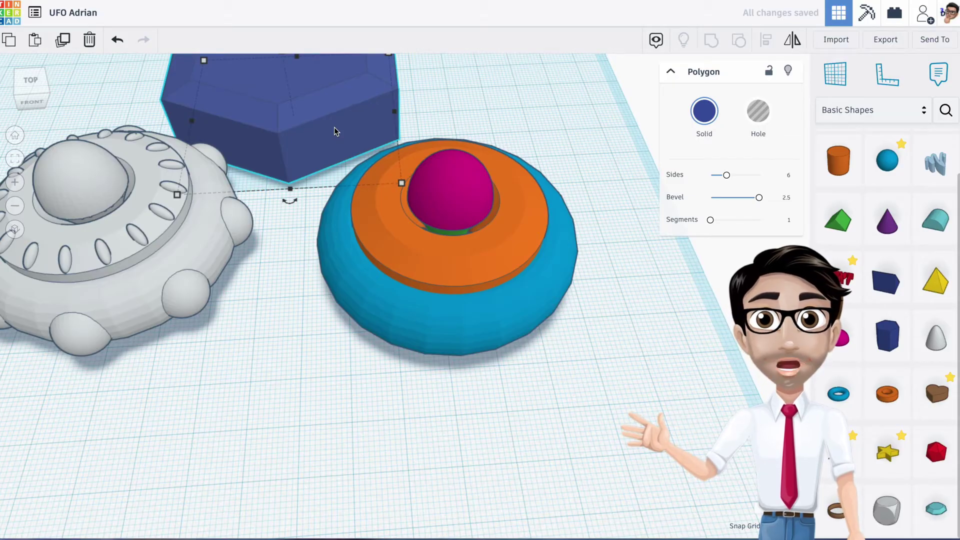
key(Delete)
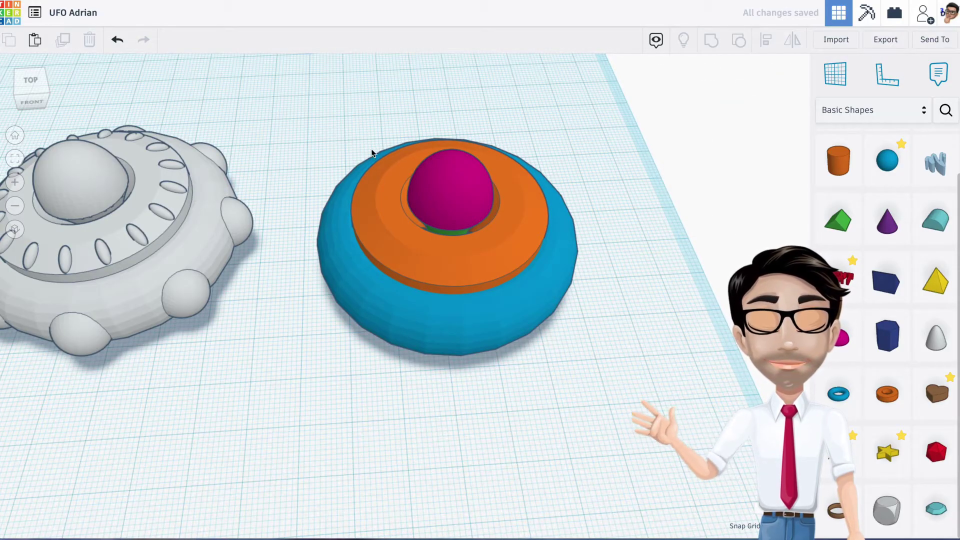
Step: Add a half sphere in front of the blue torus and set its width to 11 mm
right_drag(526, 304, 469, 342)
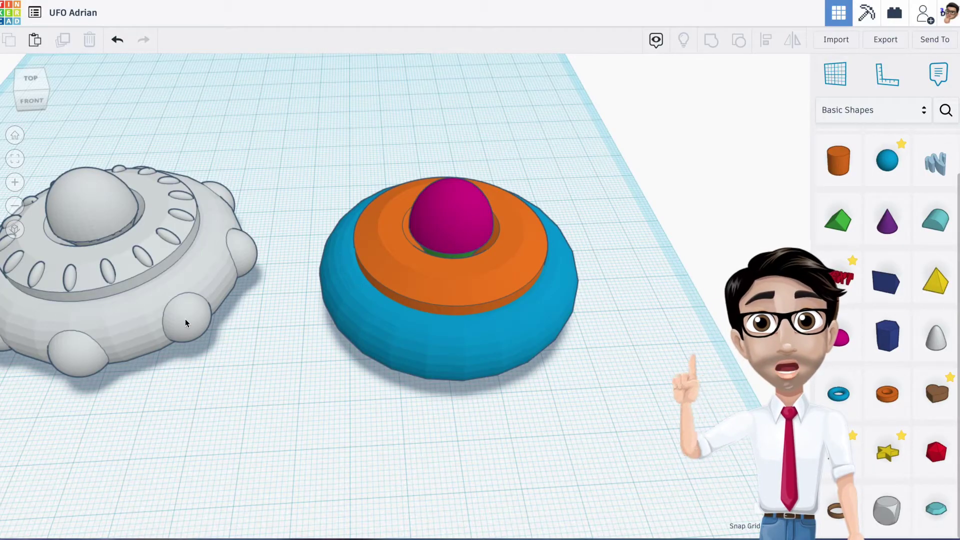
drag(840, 345, 470, 432)
right_drag(560, 406, 576, 379)
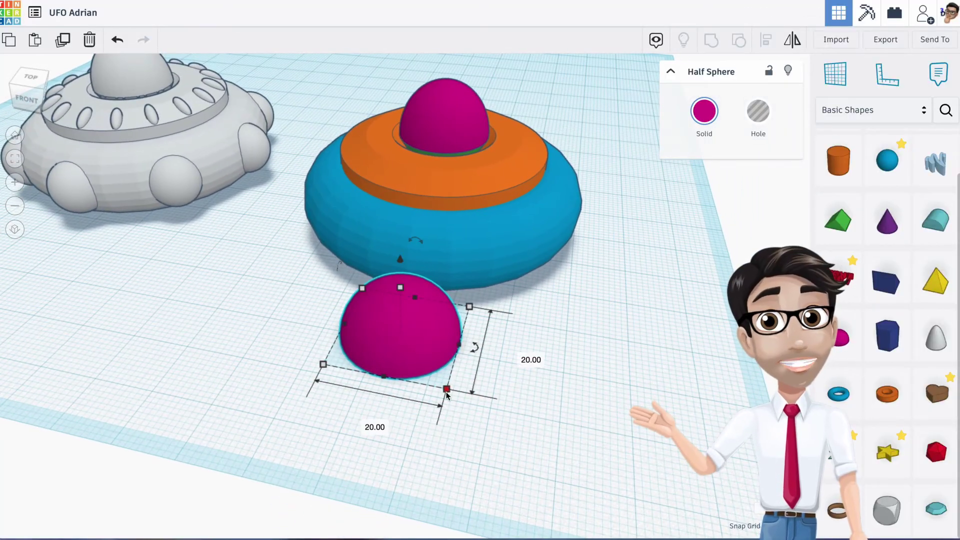
click(375, 426)
text(11)
key(Return)
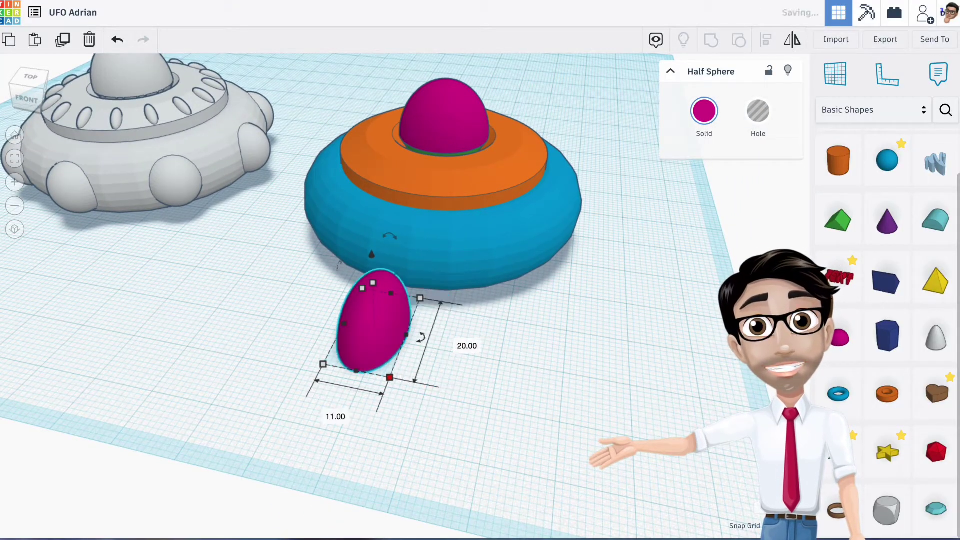
Step: Set the half sphere's length to 11 mm and reduce its height
click(473, 349)
text(11)
key(Return)
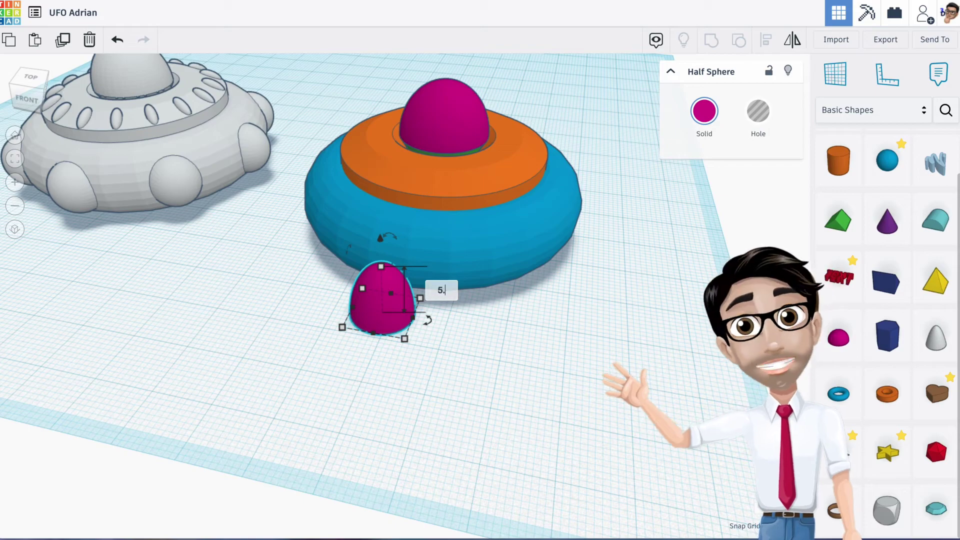
text(5)
key(Return)
key(f)
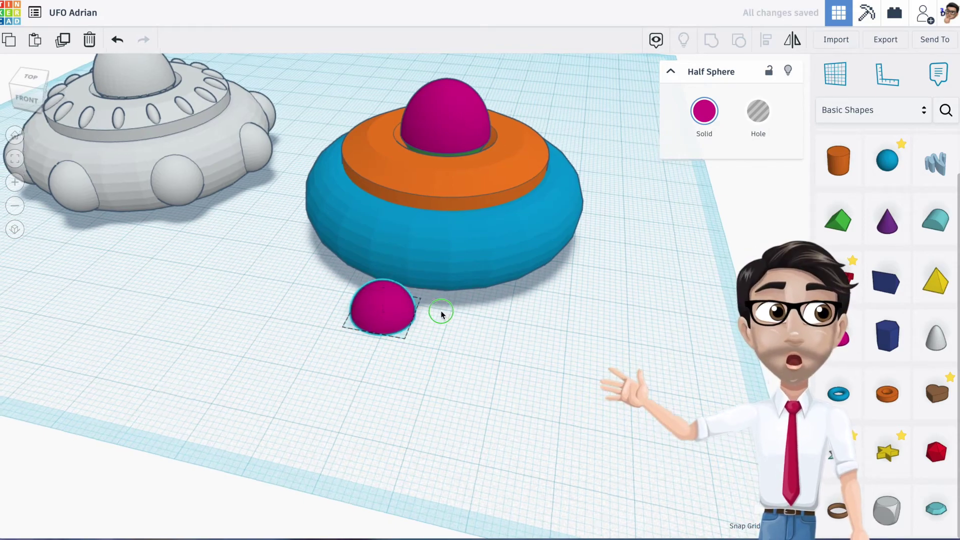
Step: Turn the half sphere so its dome faces outward and place it against the front of the blue torus
right_drag(397, 244, 325, 260)
drag(246, 173, 214, 220)
right_drag(214, 221, 470, 248)
drag(470, 249, 489, 233)
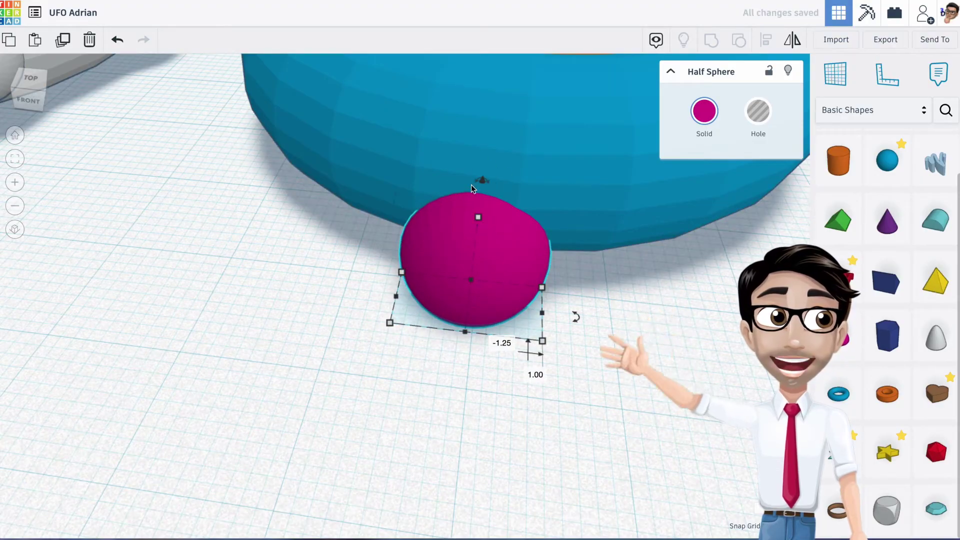
scroll(471, 184, down, 3)
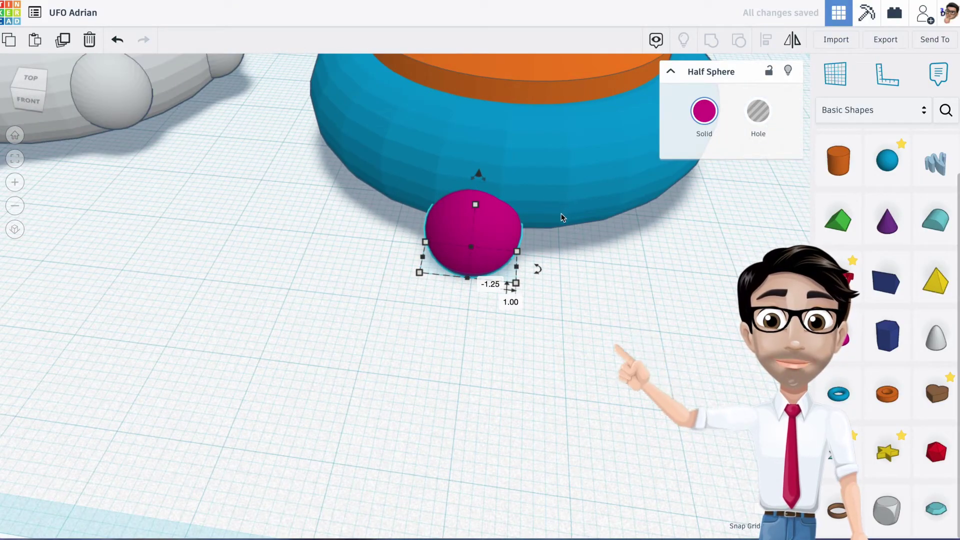
scroll(544, 199, up, 1)
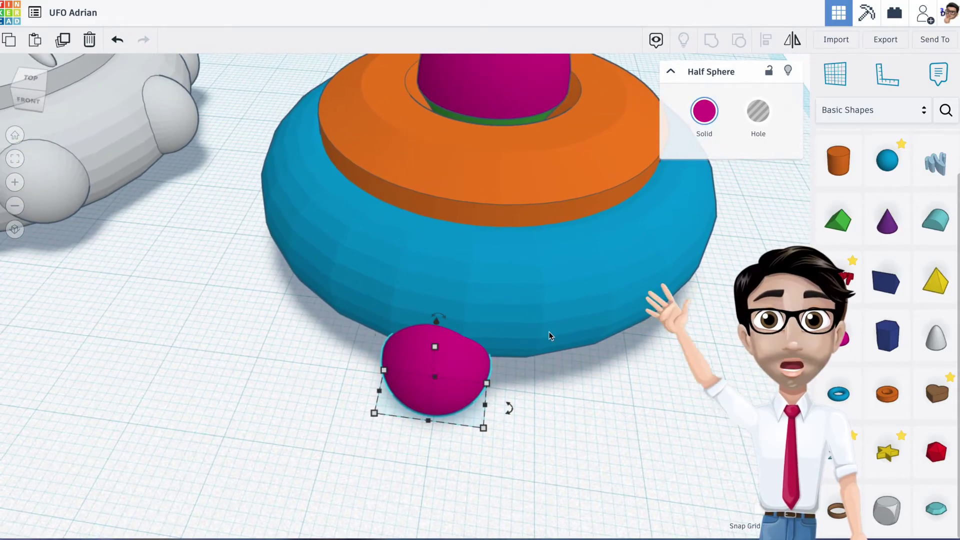
Step: Align the half sphere with the blue torus so it is centred along the torus's width
click(544, 373)
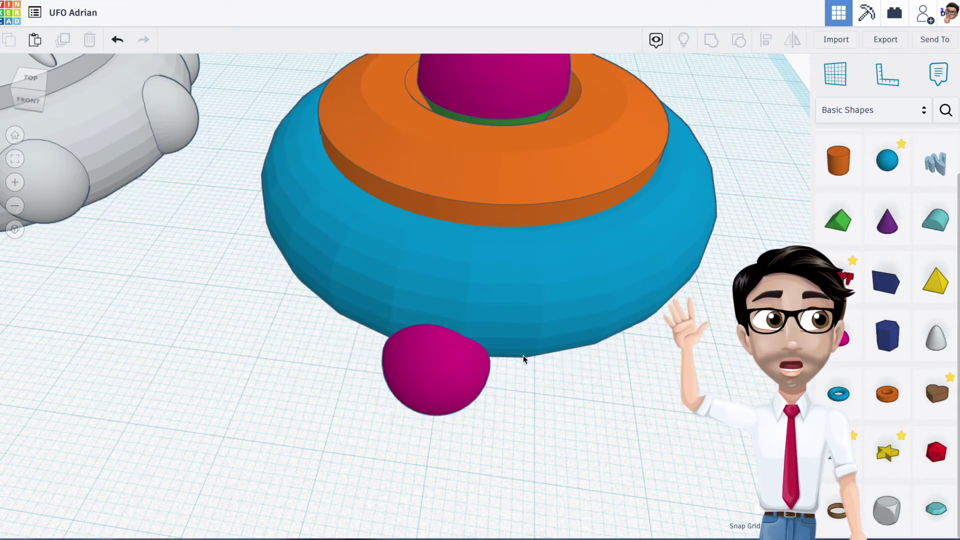
click(523, 356)
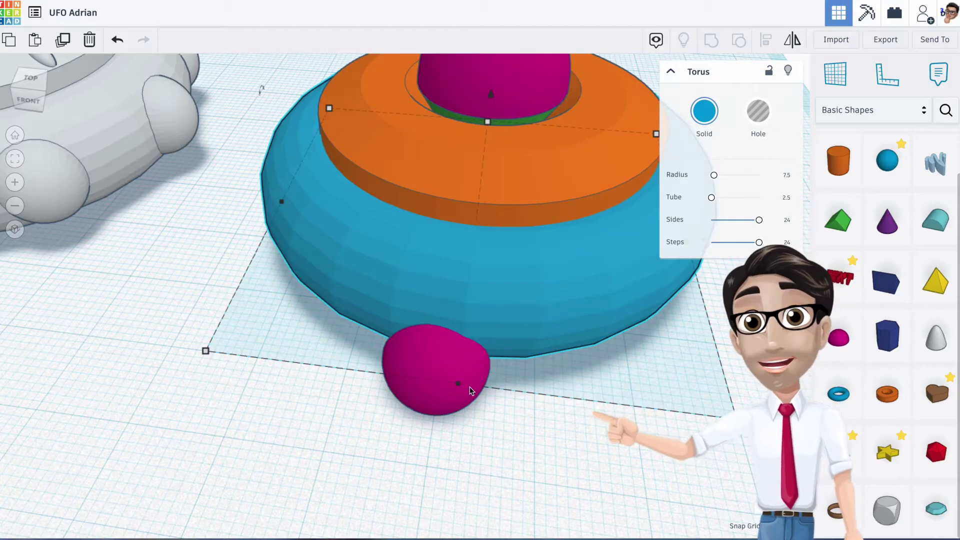
shift+click(444, 400)
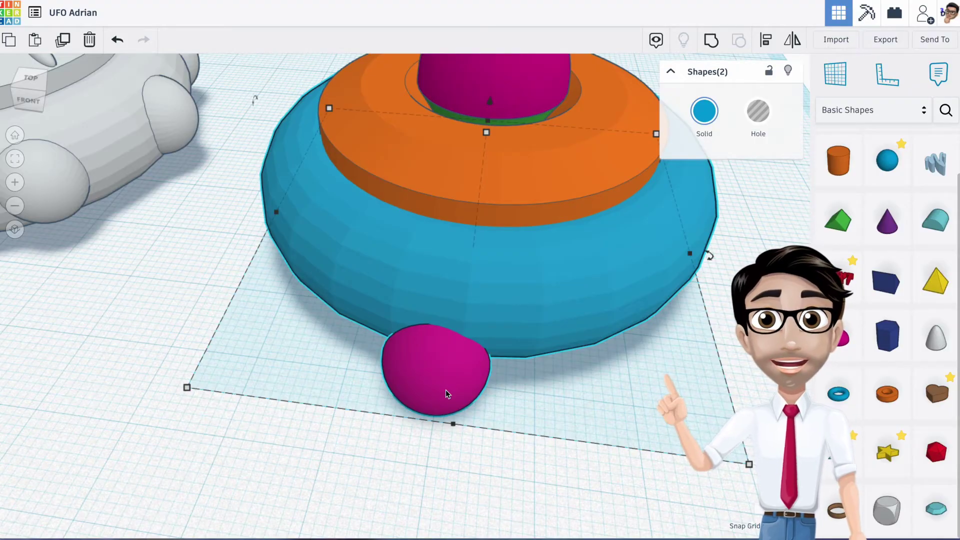
key(l)
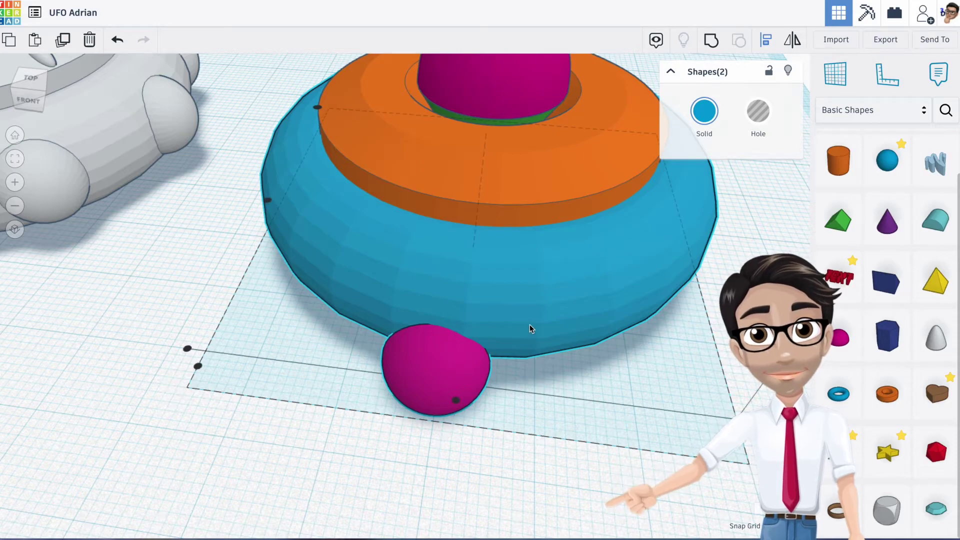
click(456, 400)
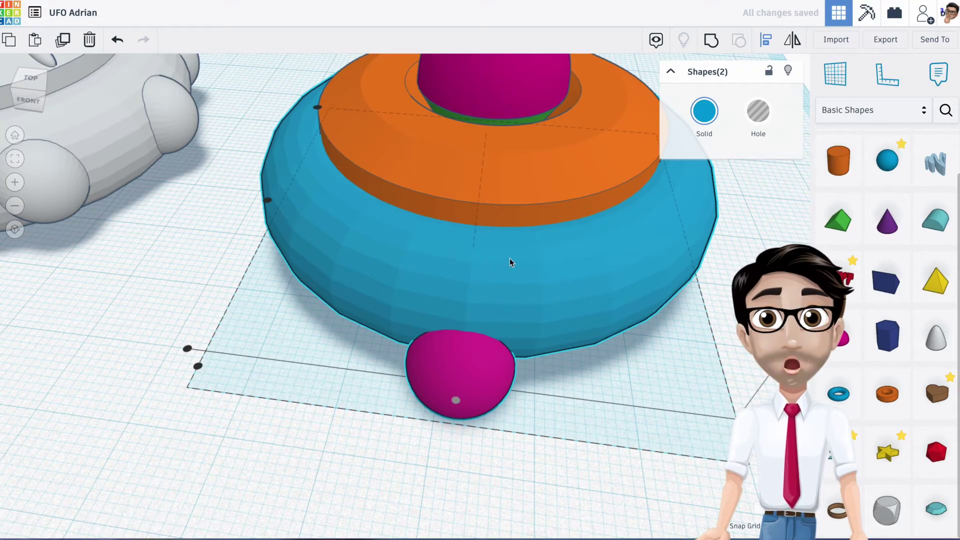
Step: Align the half sphere and the blue torus at their vertical middles, keeping the half sphere at the front
middle_drag(656, 349, 590, 311)
key(l)
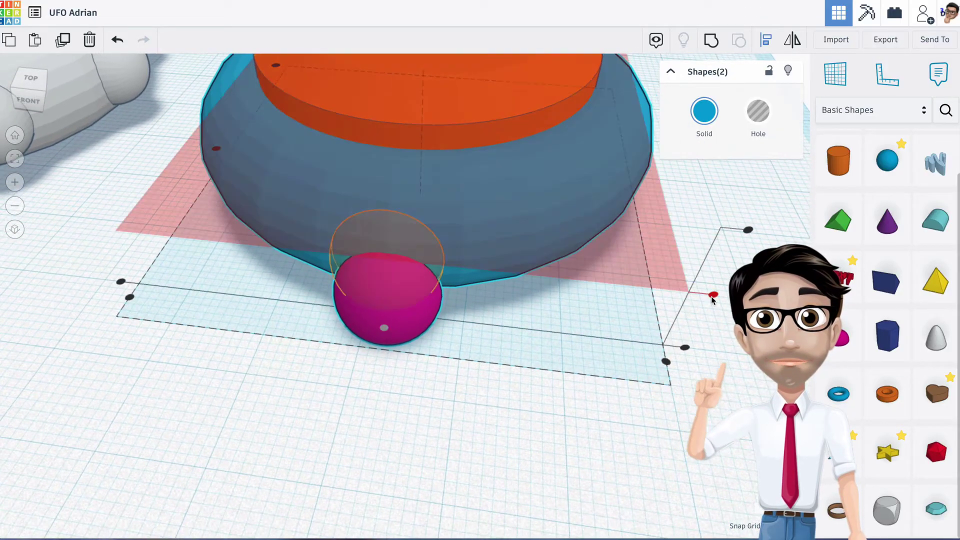
right_drag(579, 200, 737, 366)
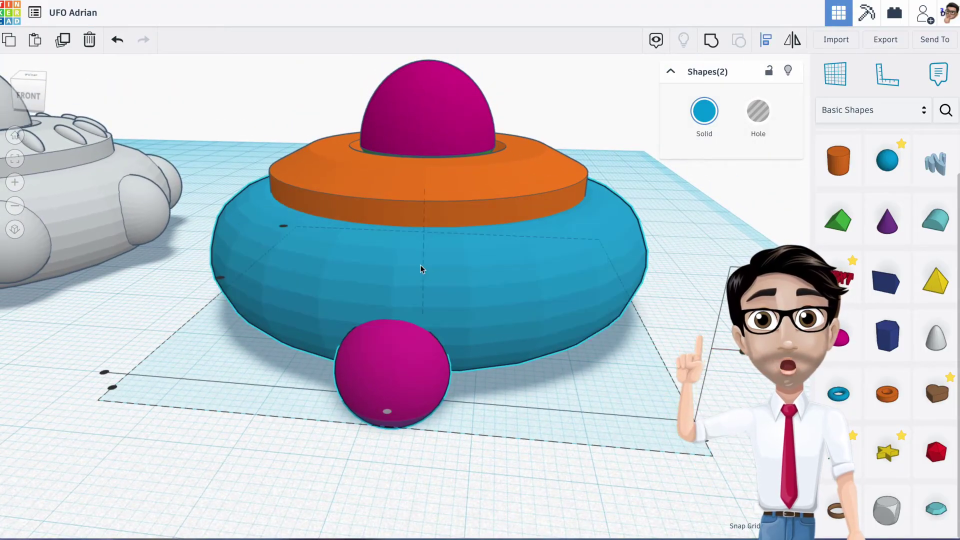
click(742, 350)
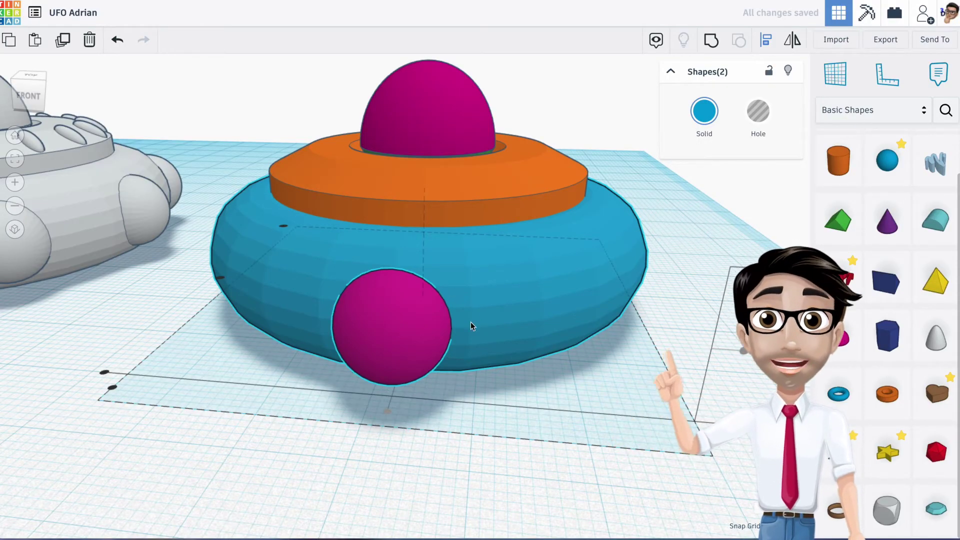
click(443, 455)
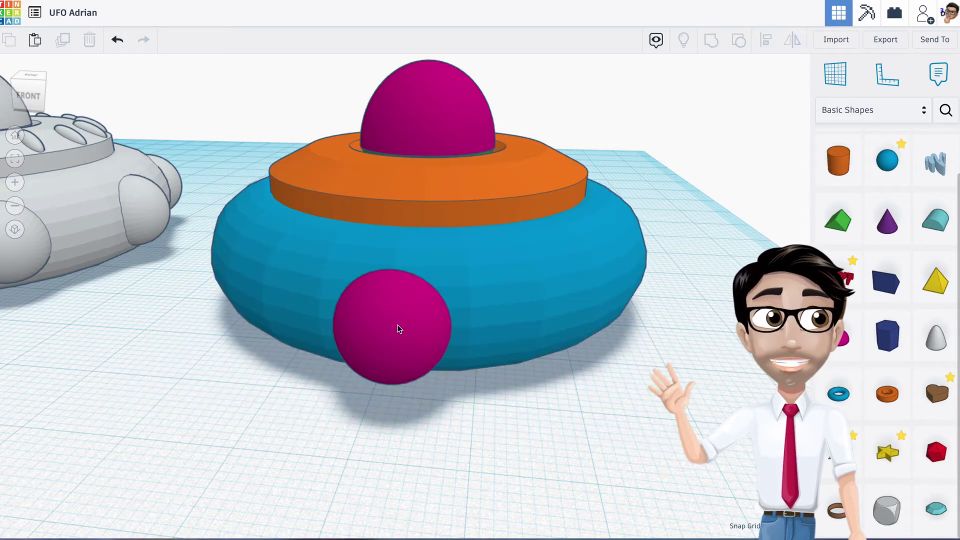
Step: Nudge the half sphere backward so its flat side sinks into the front wall of the blue torus
scroll(400, 326, up, 5)
right_drag(495, 318, 332, 320)
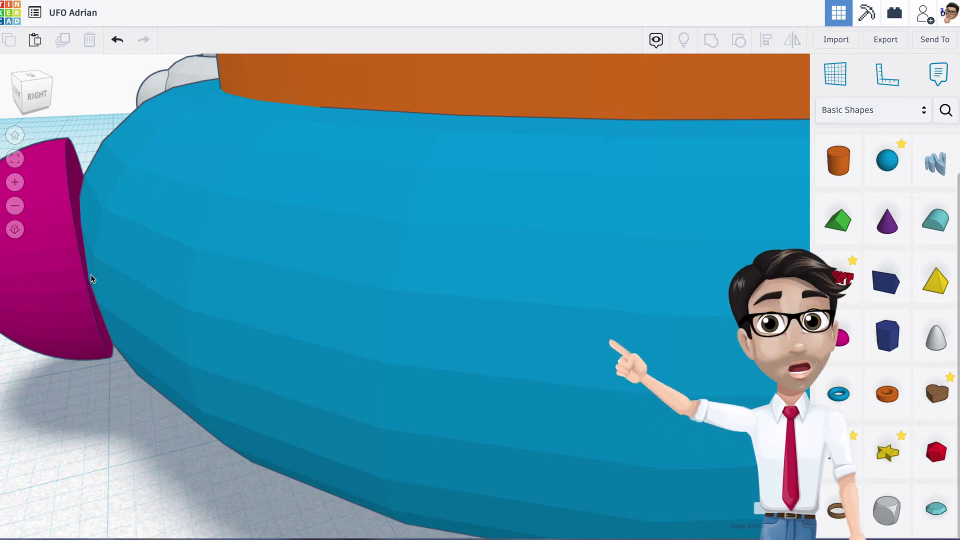
scroll(214, 274, down, 5)
scroll(265, 288, down, 3)
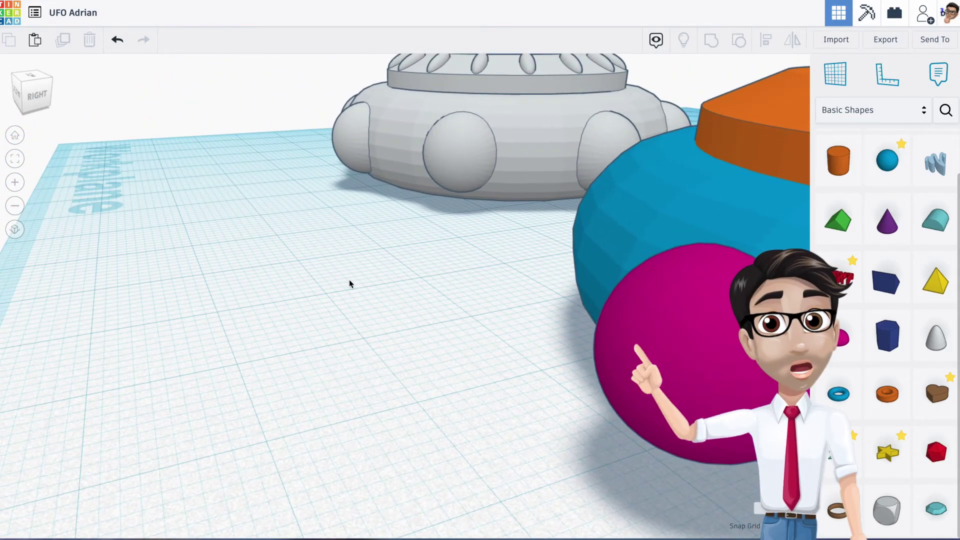
click(636, 310)
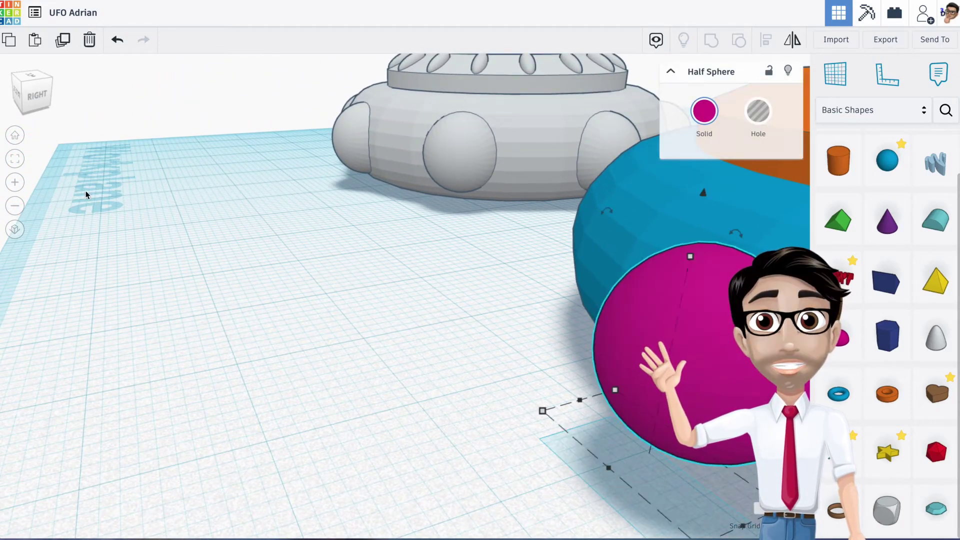
click(15, 159)
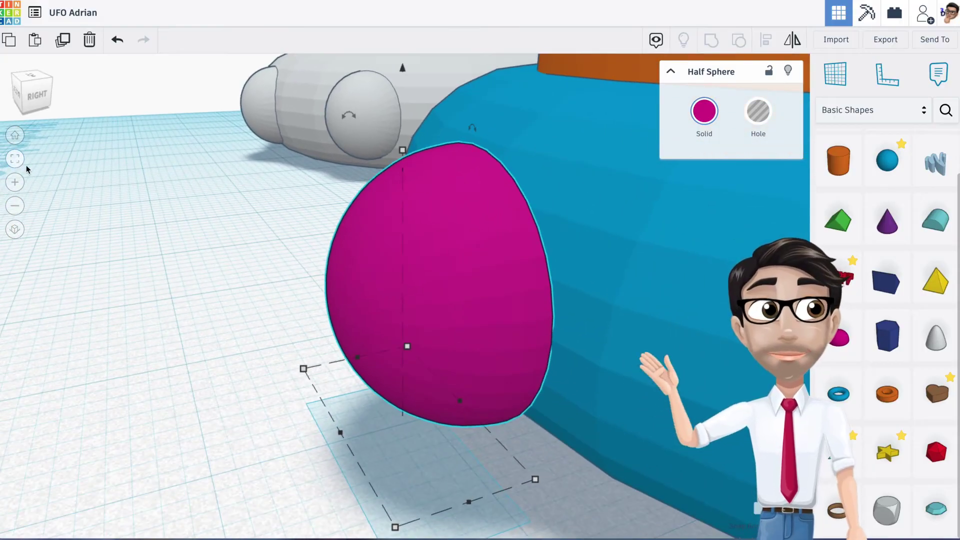
scroll(224, 172, down, 2)
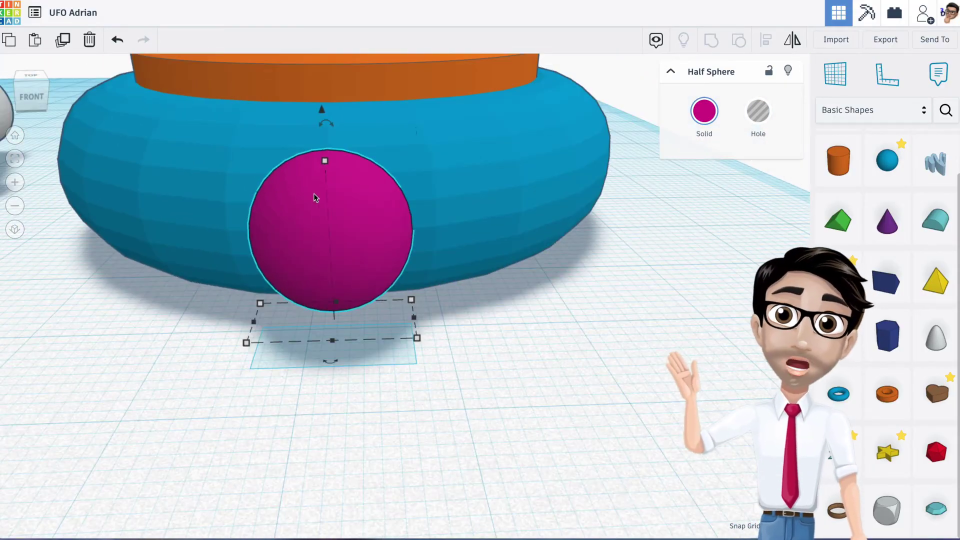
mouse_move(335, 215)
right_down()
mouse_move(349, 208)
mouse_move(345, 215)
right_up()
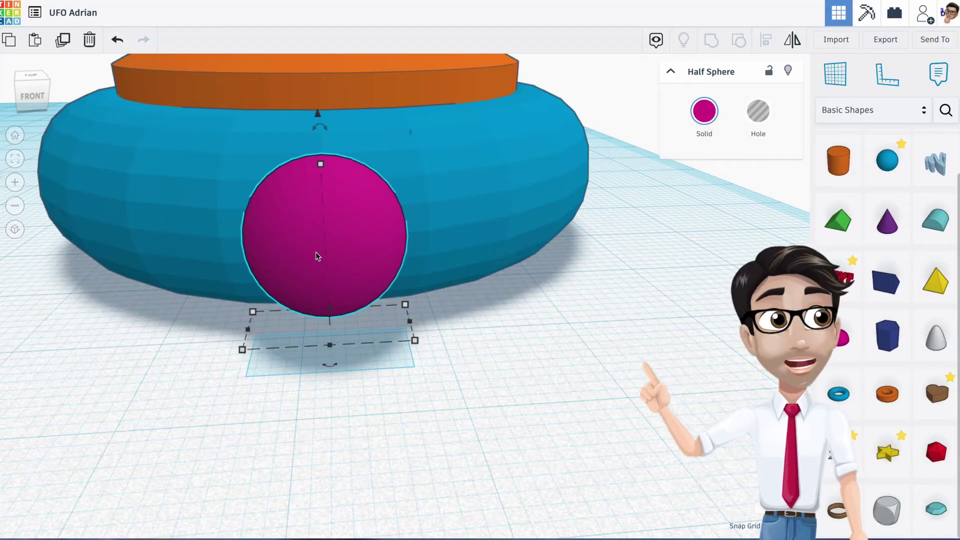
key(Up)
key(Up)
right_drag(321, 183, 490, 281)
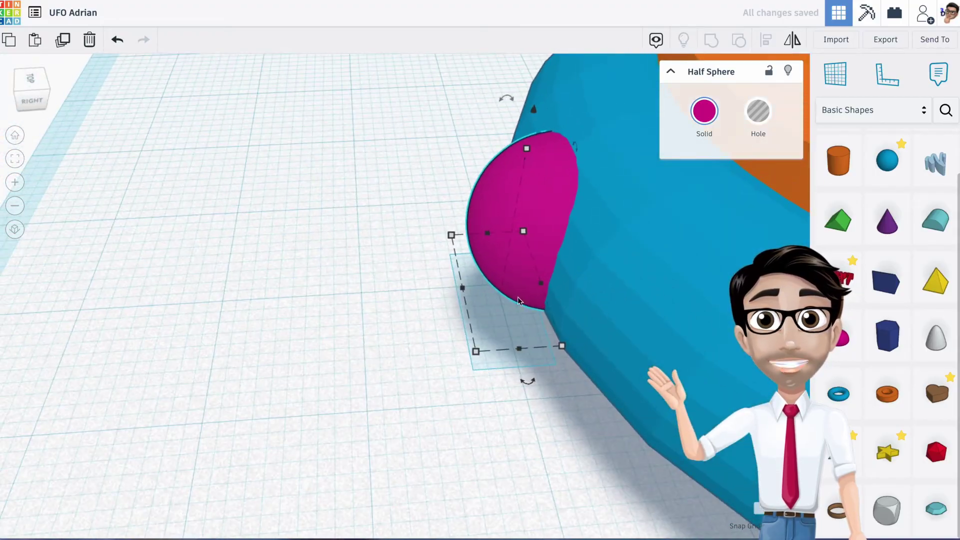
right_drag(643, 324, 430, 328)
scroll(347, 179, down, 2)
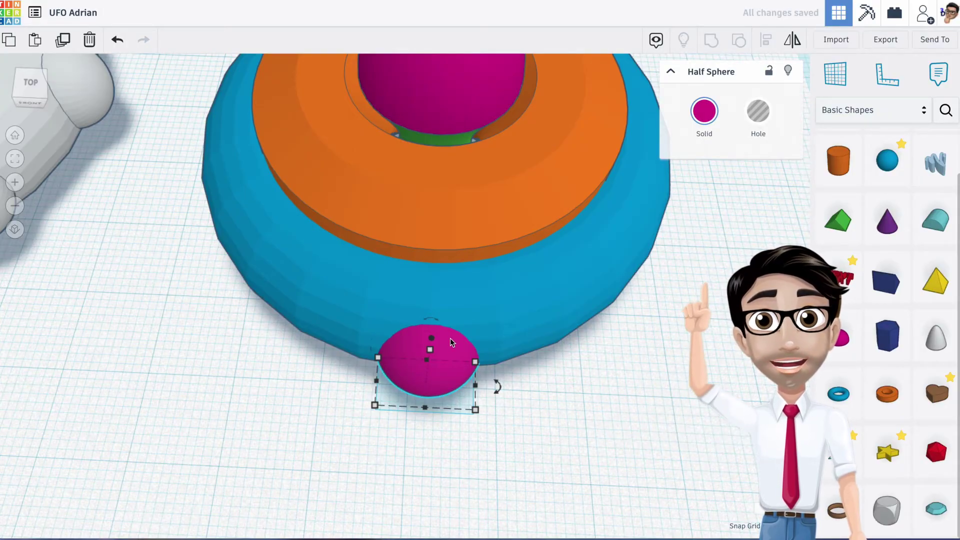
Step: Duplicate the half sphere in place and mirror the copy front to back
drag(452, 342, 453, 348)
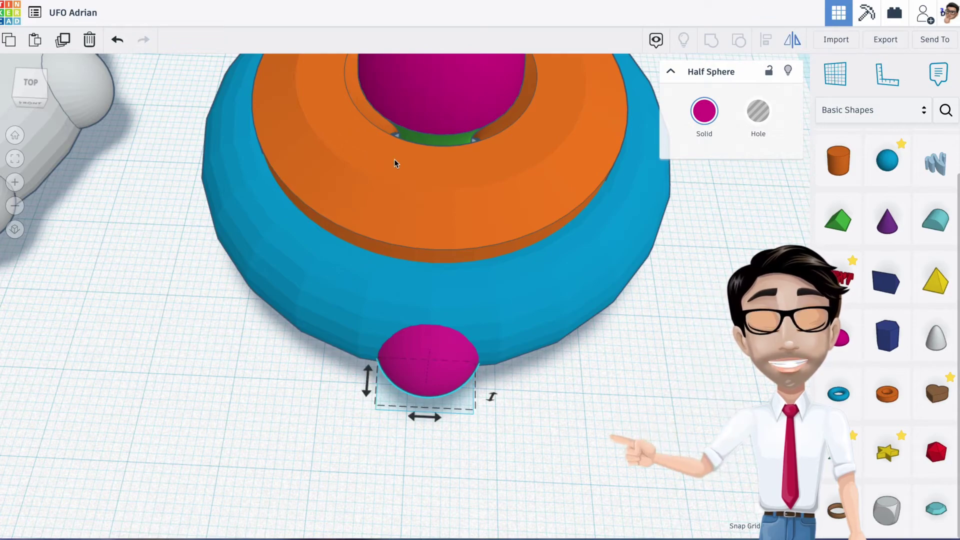
drag(366, 381, 368, 395)
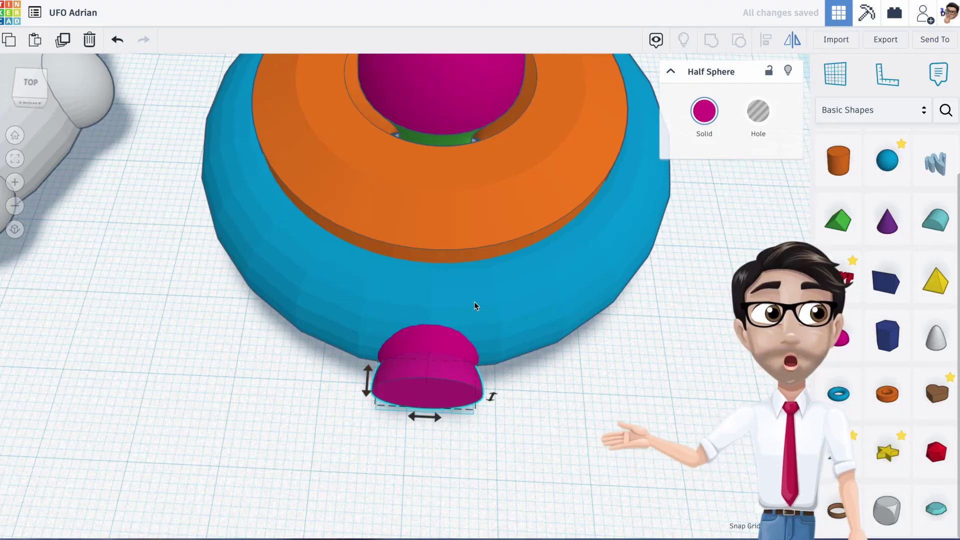
right_drag(499, 188, 458, 253)
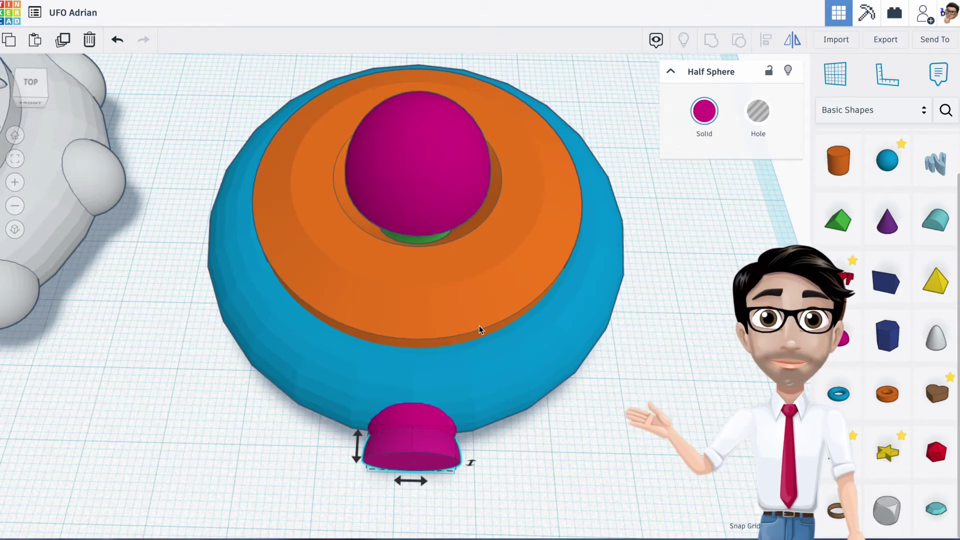
Step: Move the mirrored half sphere straight back across the body until it sits just behind the blue torus
key(Tab)
key(Tab)
key(Tab)
key(Tab)
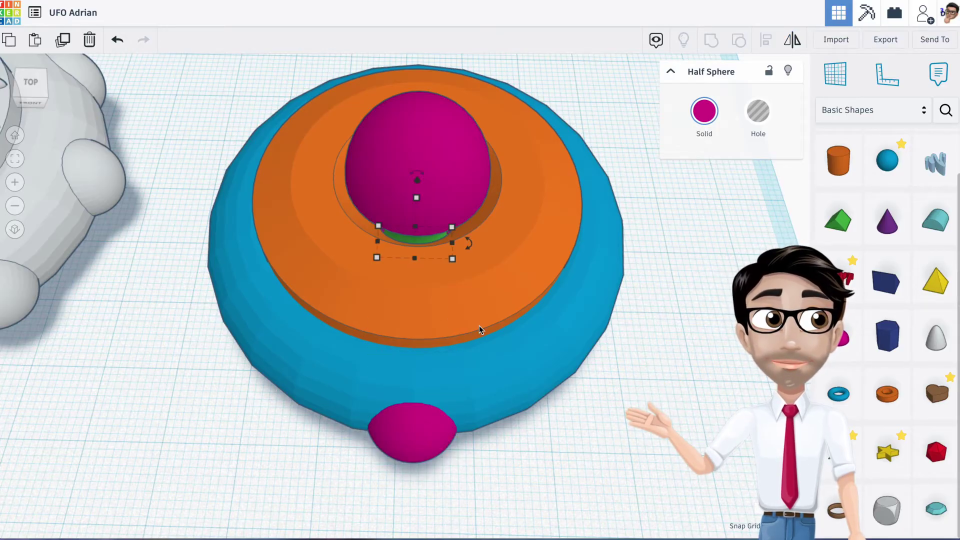
right_drag(486, 226, 540, 297)
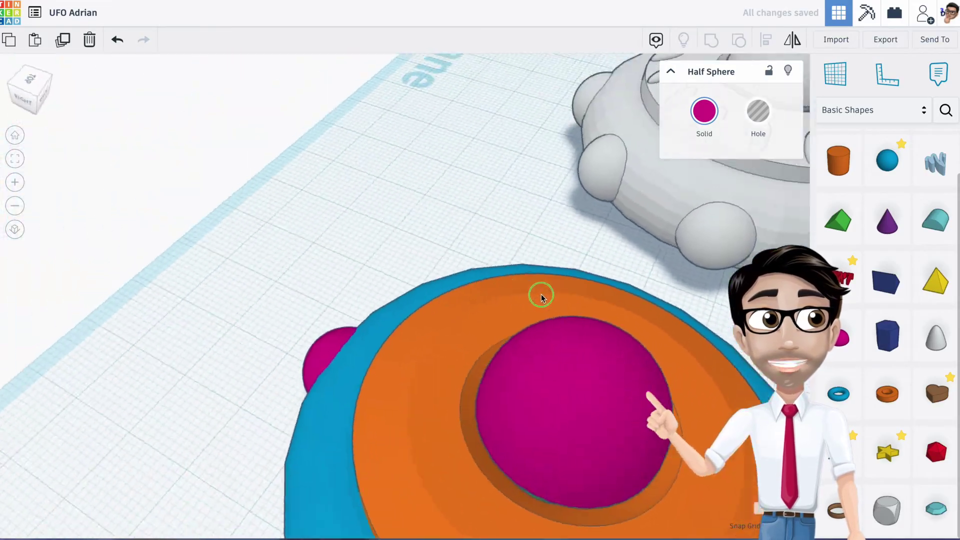
scroll(541, 297, down, 3)
right_drag(636, 248, 525, 246)
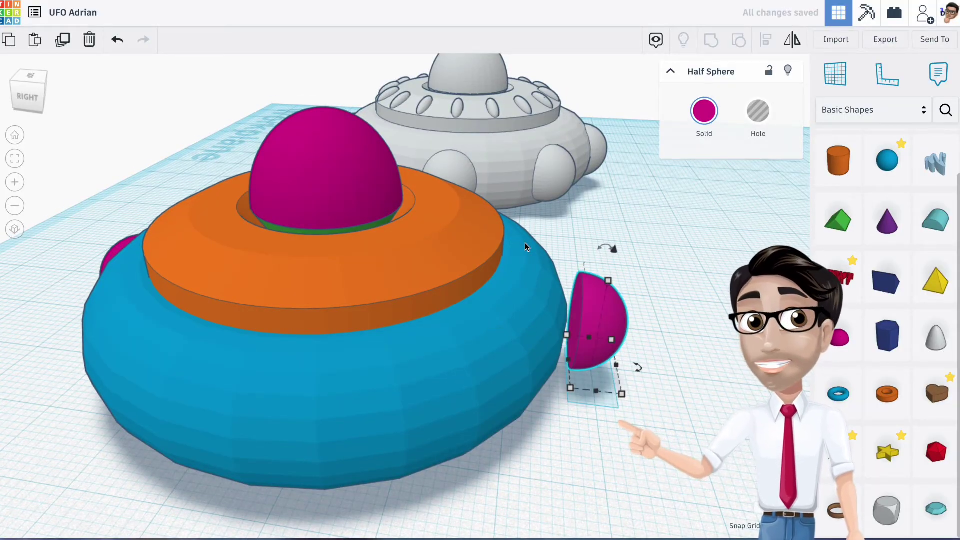
Step: Nudge the rear half sphere toward the body until its flat side is embedded in the blue torus
key(Left)
key(Left)
key(Left)
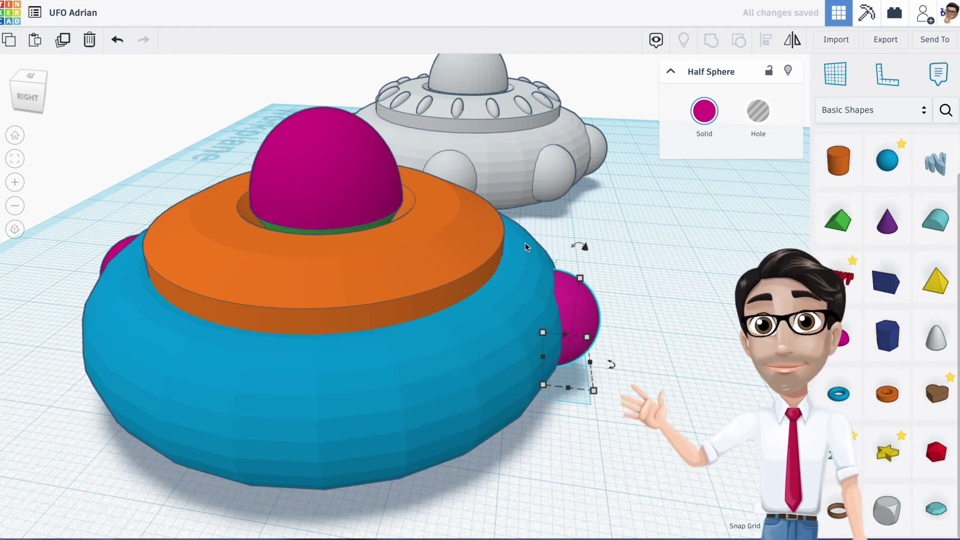
scroll(554, 285, up, 6)
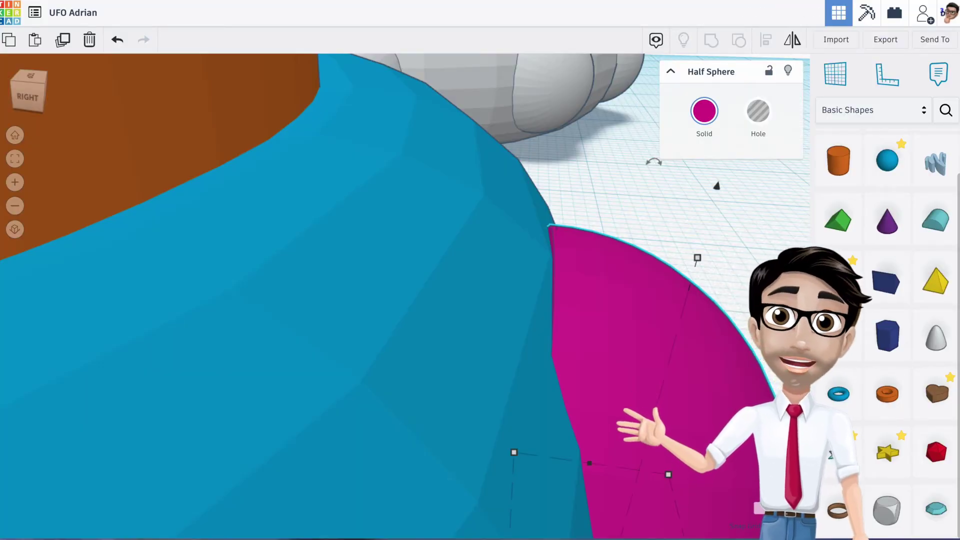
key(Left)
key(Left)
key(Left)
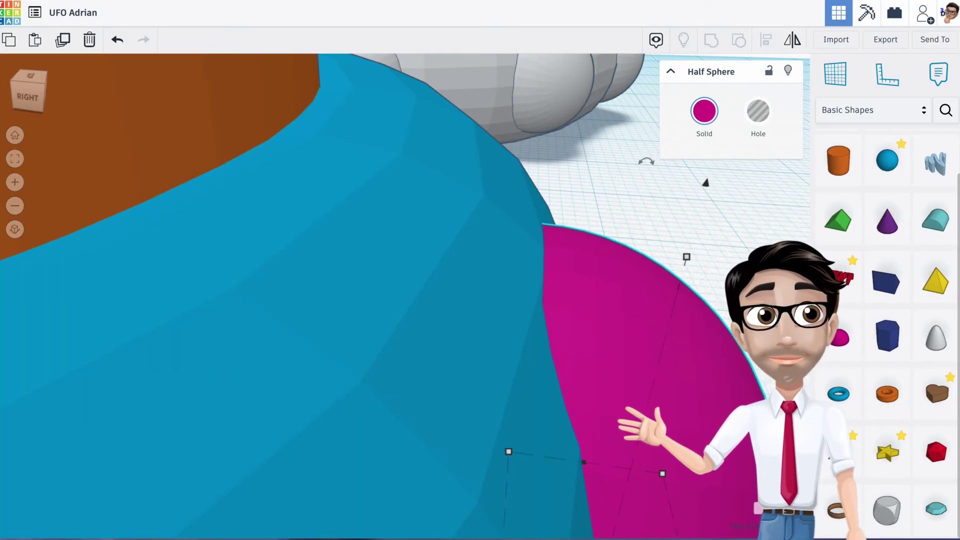
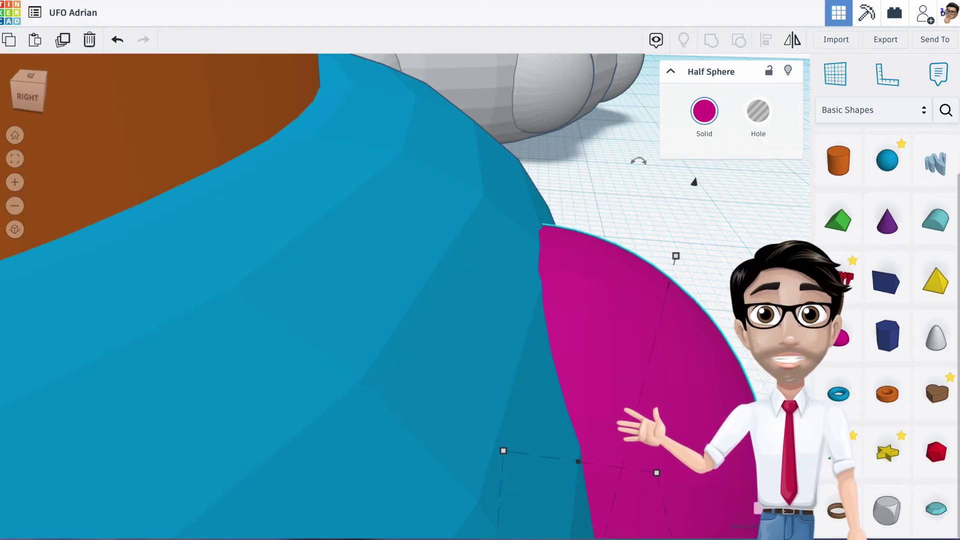
Step: Duplicate the two opposite half spheres as a pair twice, rotating the copies about 45° and 90° around the torus
scroll(703, 476, down, 5)
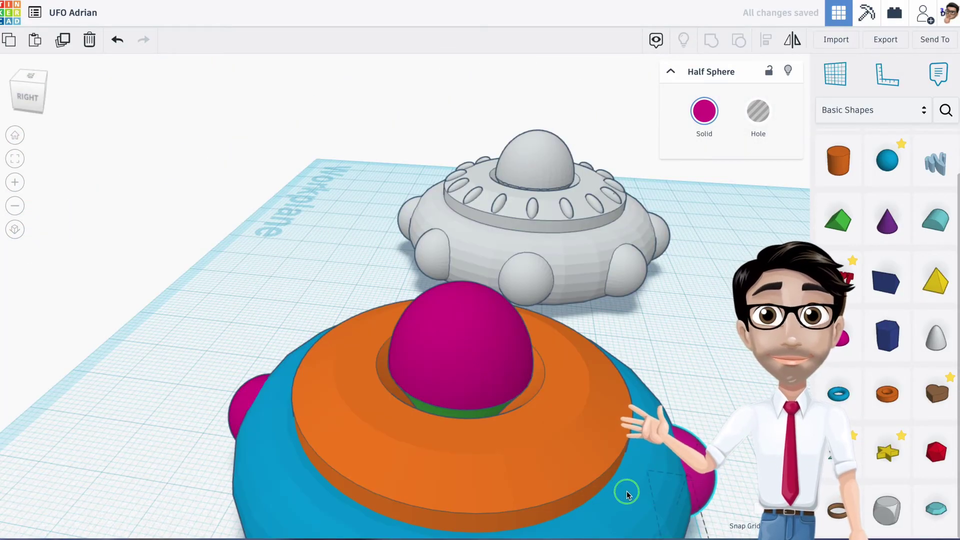
scroll(623, 490, down, 5)
middle_drag(573, 502, 547, 381)
right_drag(547, 382, 493, 373)
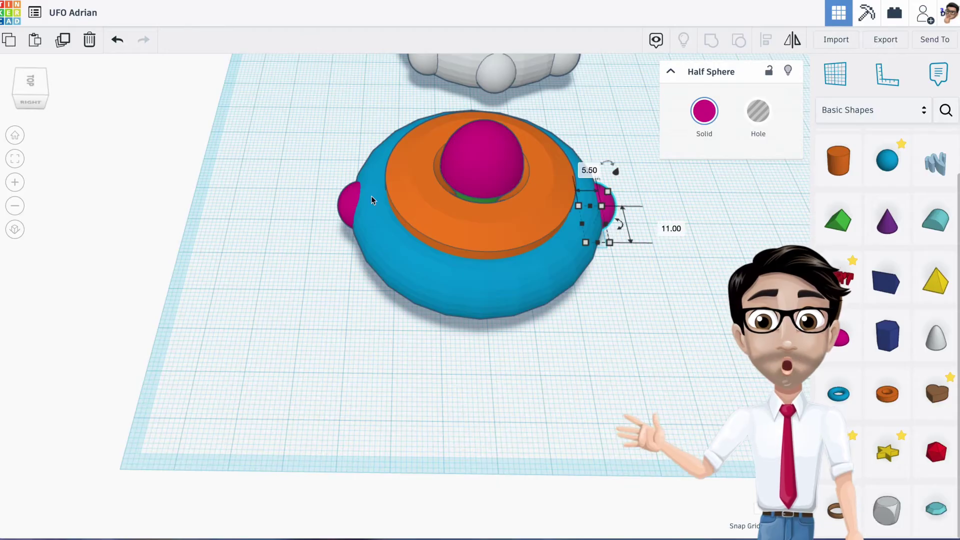
shift+click(349, 197)
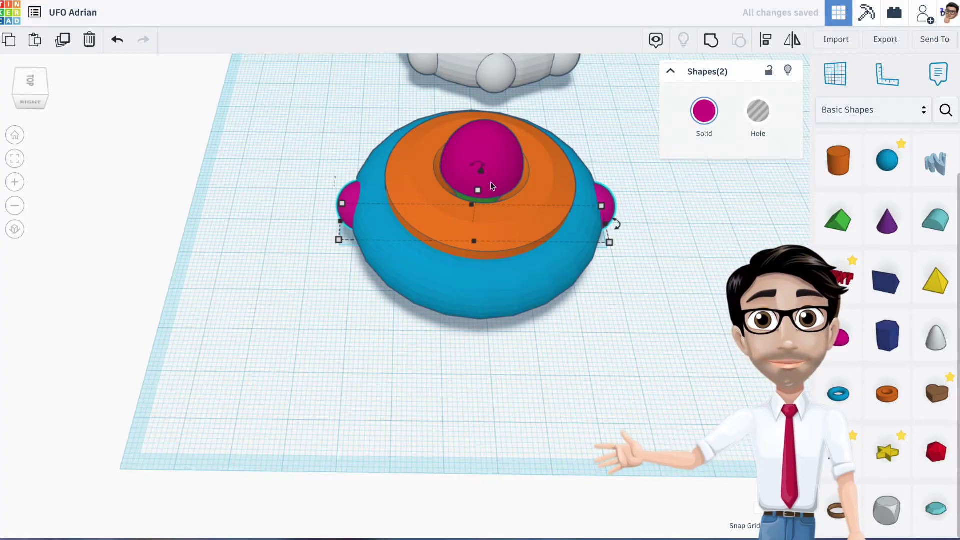
click(34, 85)
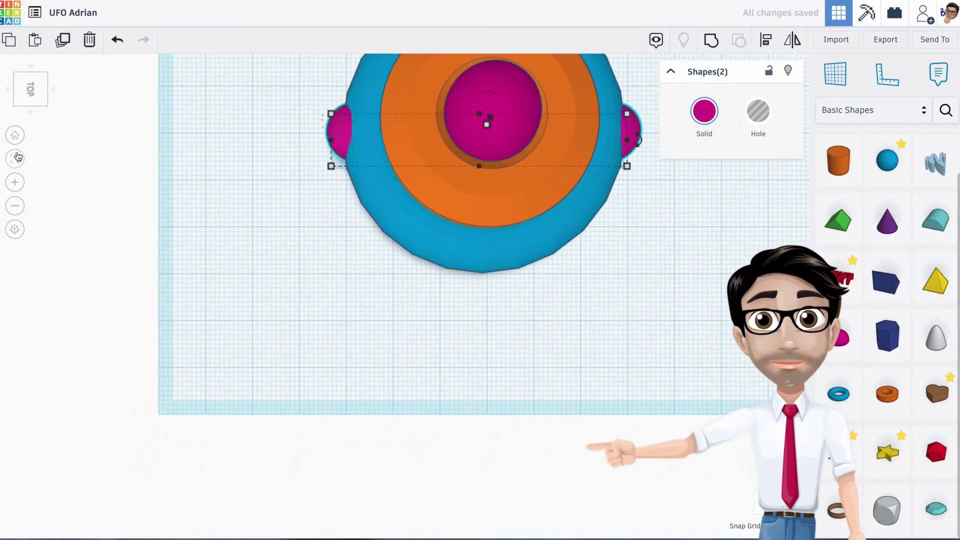
click(15, 158)
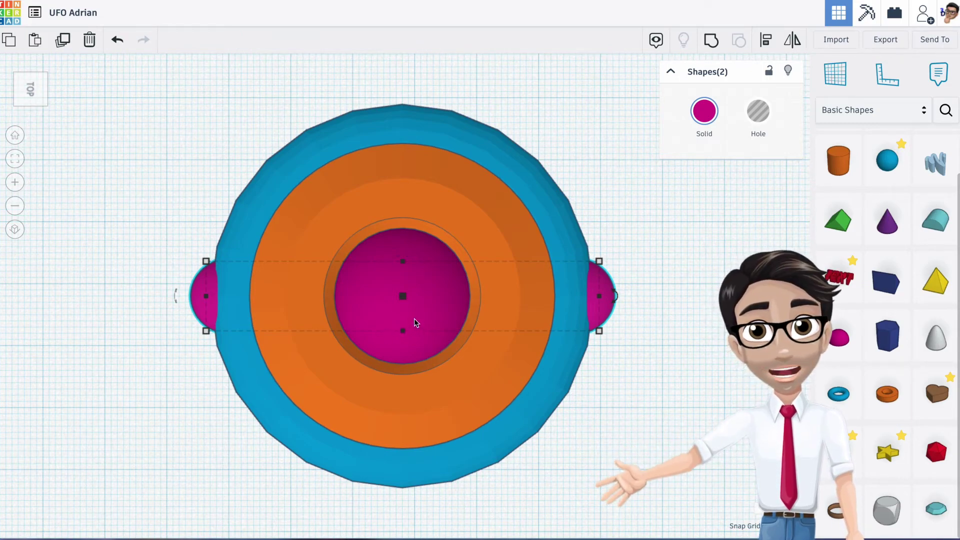
scroll(415, 323, down, 1)
drag(600, 305, 568, 259)
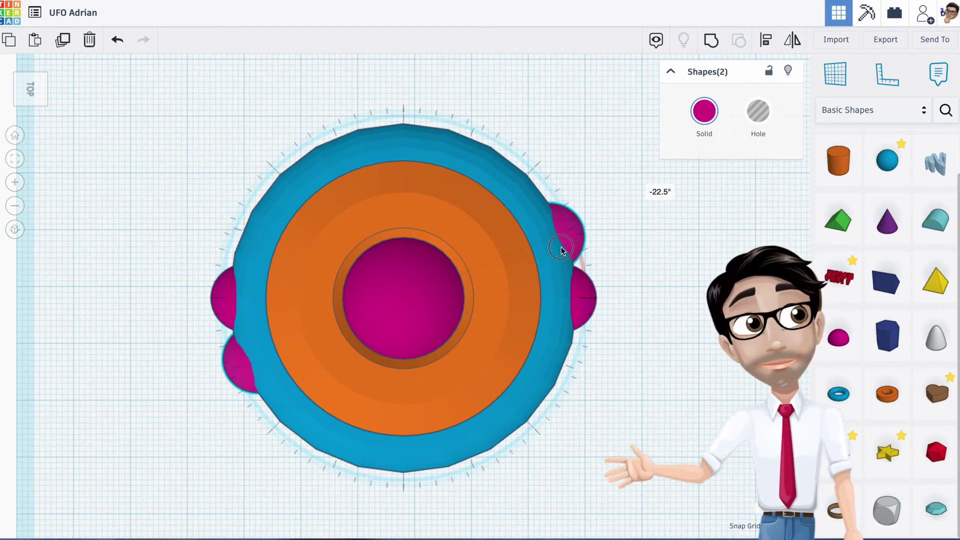
drag(539, 221, 527, 211)
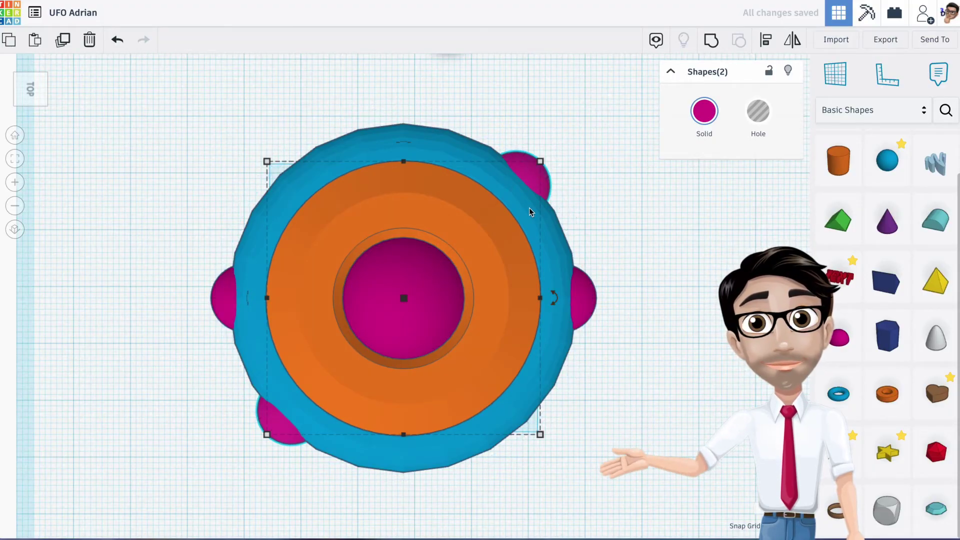
click(529, 208)
drag(600, 304, 428, 150)
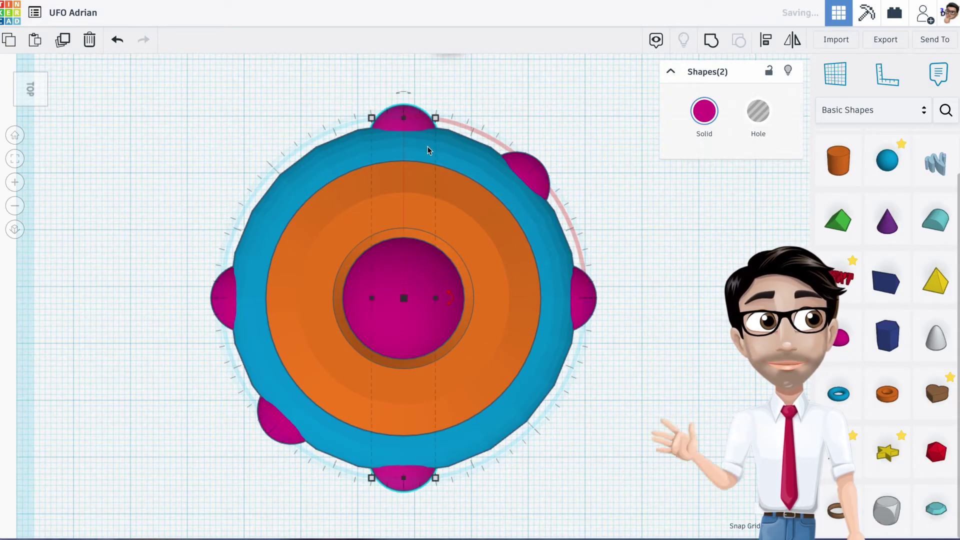
Step: Duplicate the diagonal pair of half spheres and rotate the copy about 90° into the remaining gaps around the torus
click(445, 172)
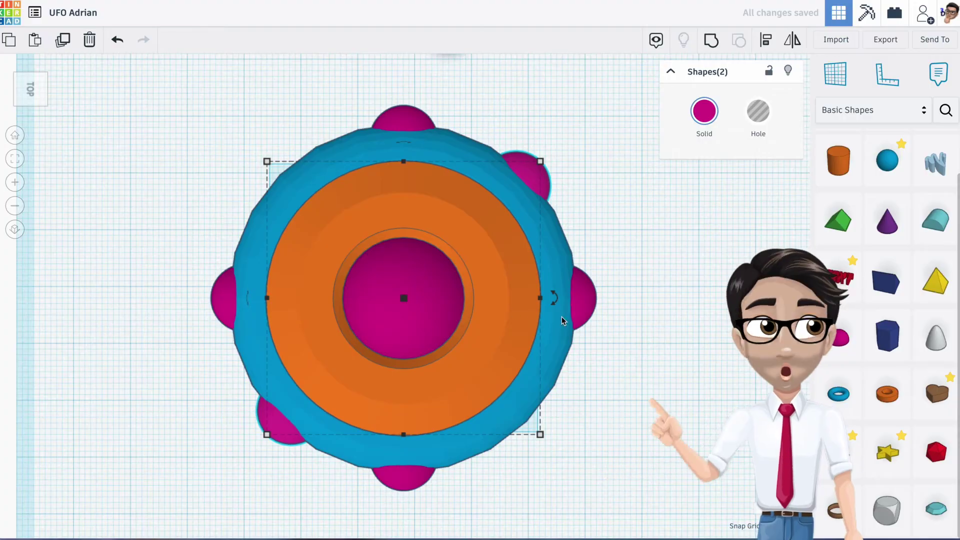
mouse_move(553, 307)
drag(554, 308, 395, 176)
right_drag(610, 390, 479, 343)
click(377, 414)
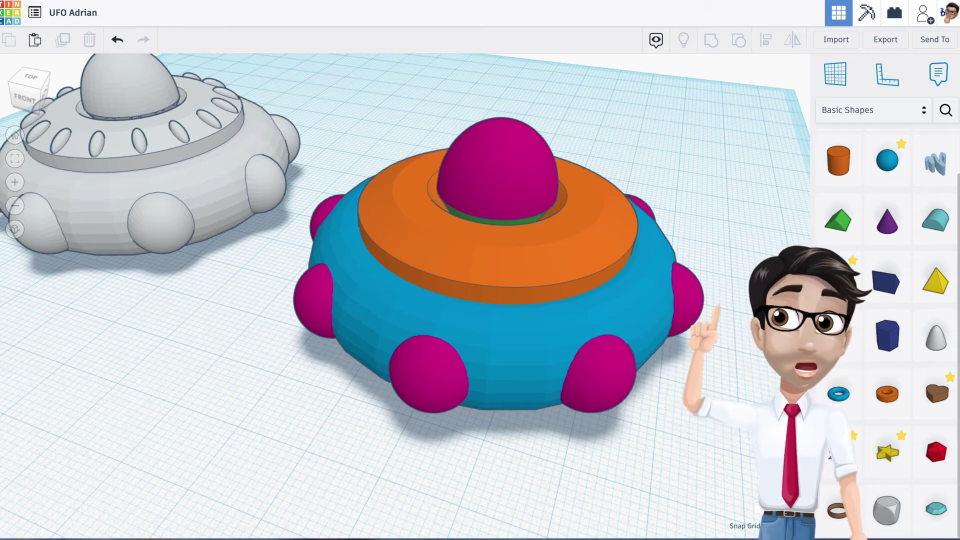
Step: Add a sphere in front of the UFO and set its steps to 24
drag(887, 160, 414, 454)
right_drag(418, 440, 460, 419)
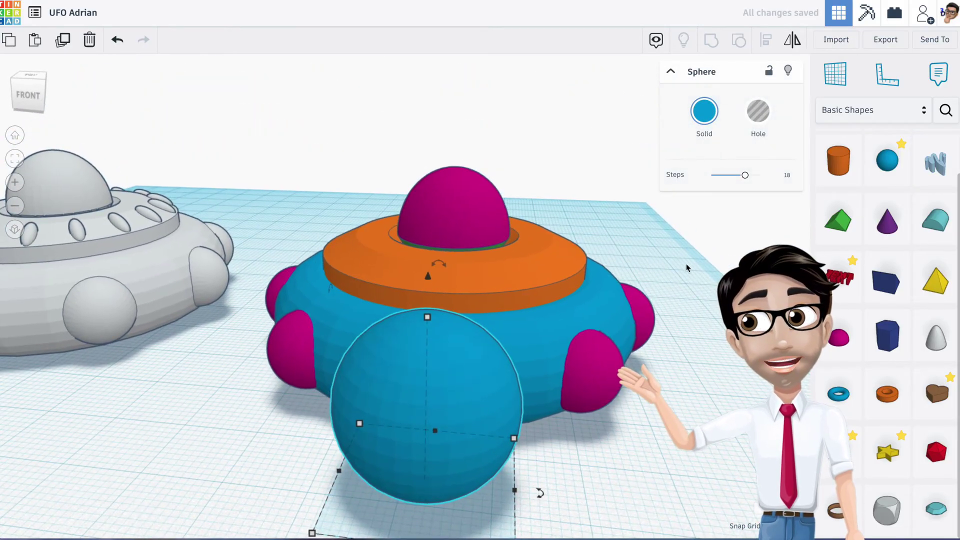
drag(746, 176, 759, 175)
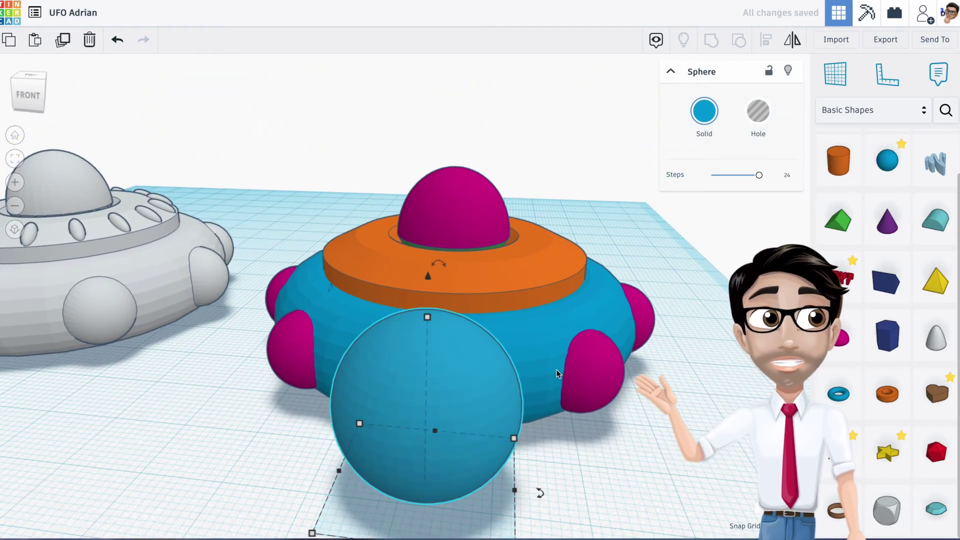
Step: Resize the sphere to 2 mm in length and width and reduce its height to form a slim upright ellipsoid
right_drag(607, 395, 547, 395)
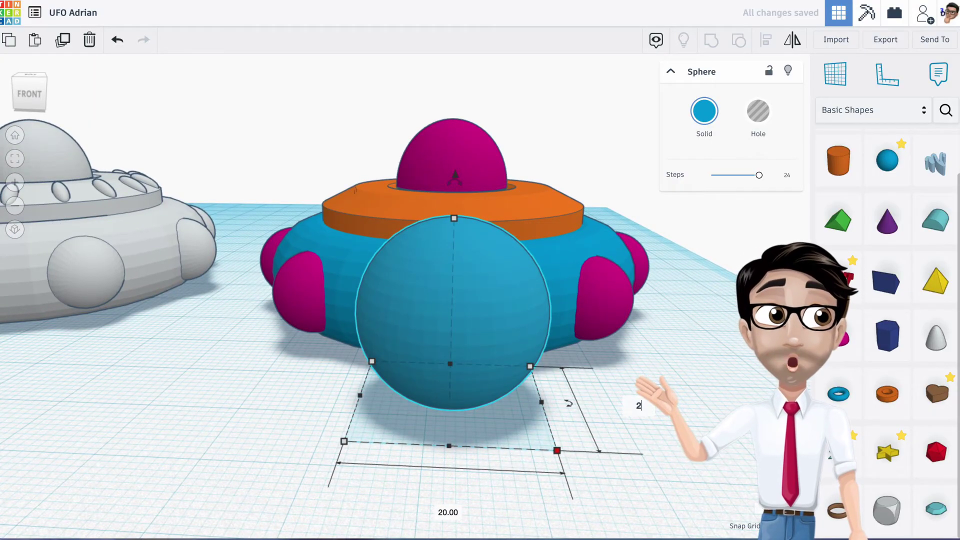
key(Return)
click(449, 409)
text(2)
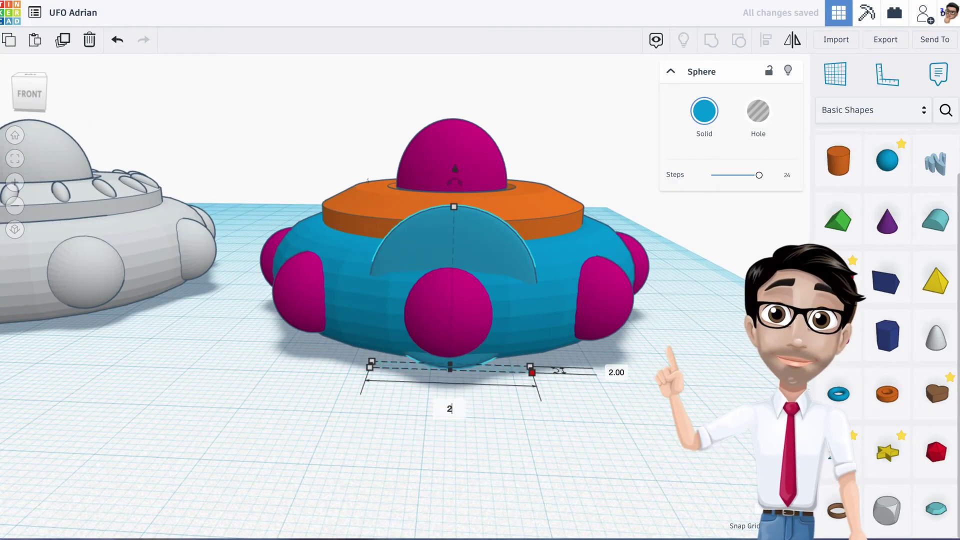
key(Return)
mouse_move(377, 213)
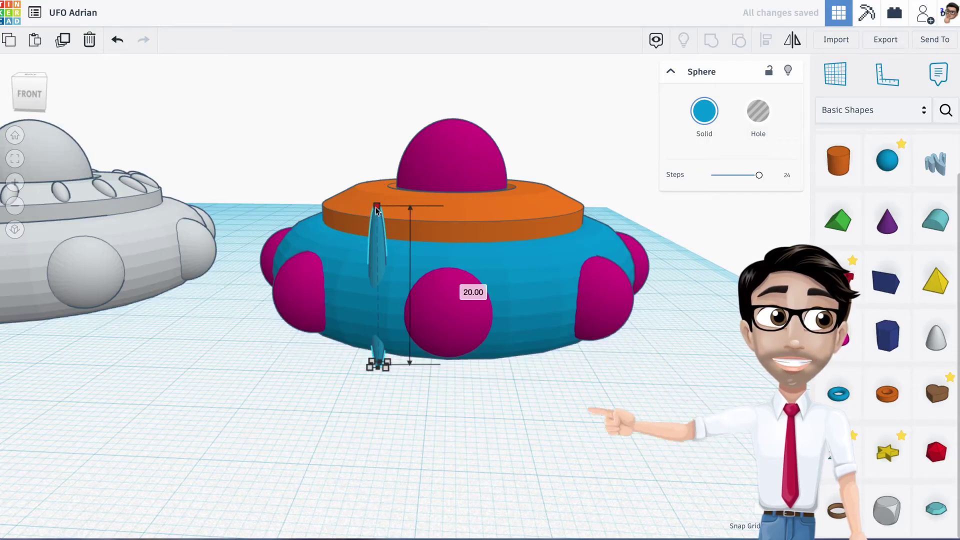
click(466, 289)
key(Return)
Step: Move the slim ellipsoid to the front middle of the UFO, raise it and set it at the orange ring's outer edge
drag(384, 349, 450, 370)
drag(449, 306, 450, 195)
right_drag(450, 200, 383, 215)
drag(384, 200, 311, 196)
scroll(311, 196, up, 2)
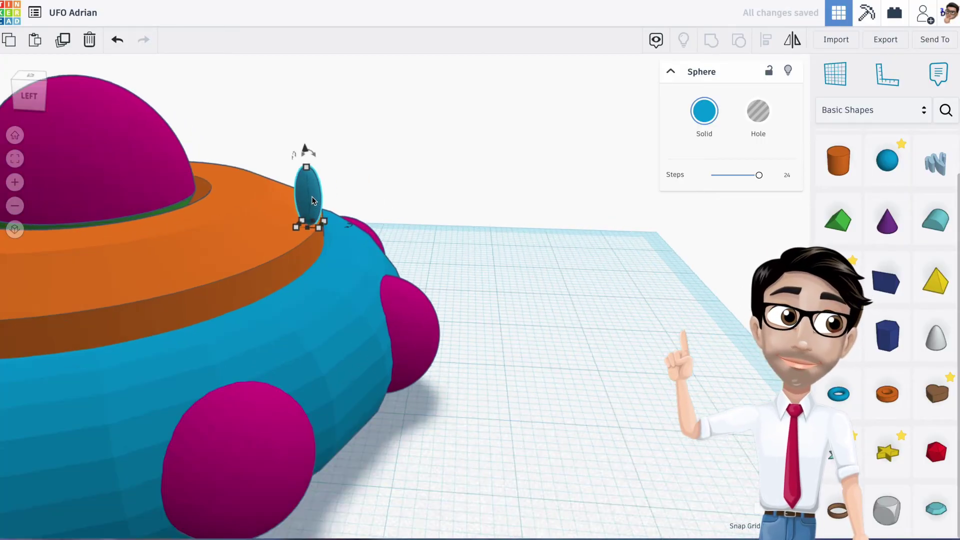
scroll(325, 181, up, 1)
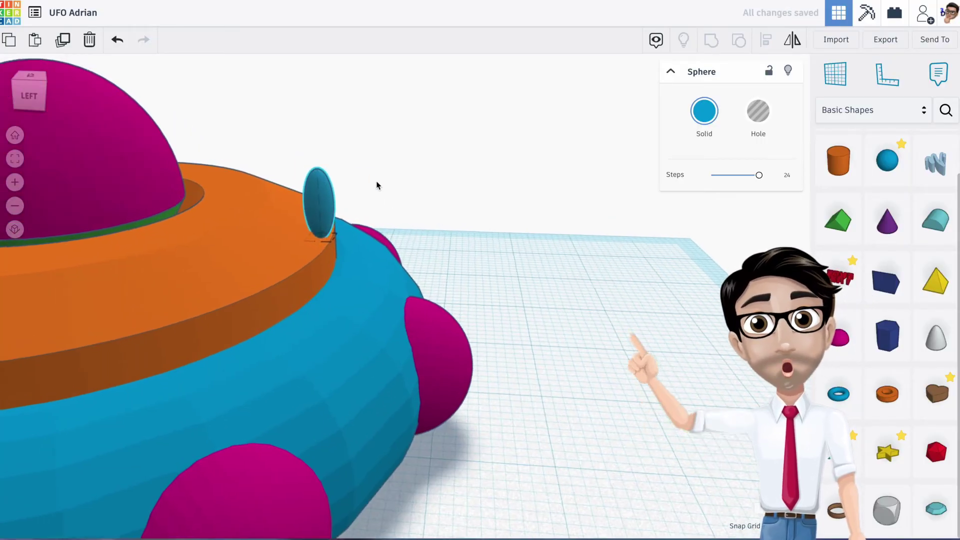
scroll(375, 188, down, 1)
scroll(365, 195, up, 2)
scroll(355, 189, down, 4)
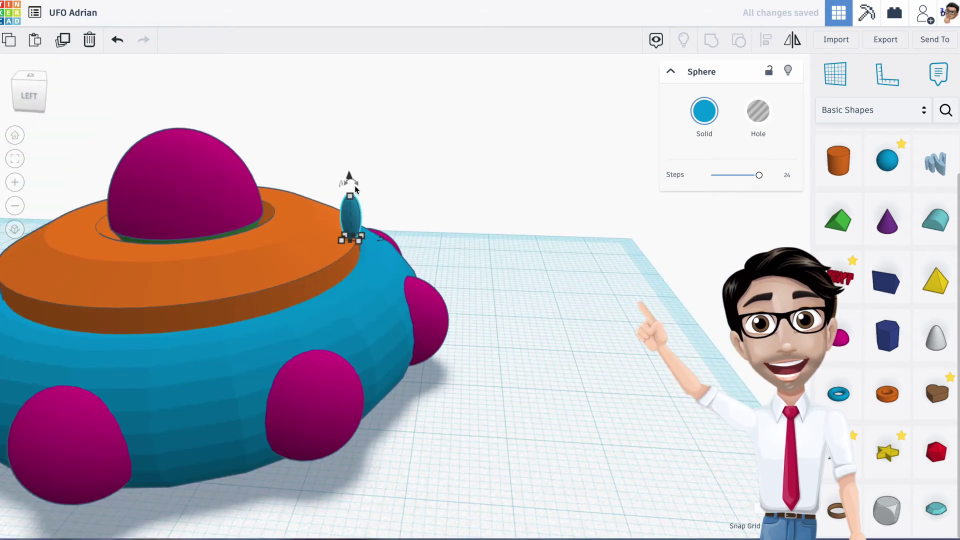
Step: Rotate the ellipsoid to -60° so it follows the slope of the orange ring
drag(355, 189, 356, 186)
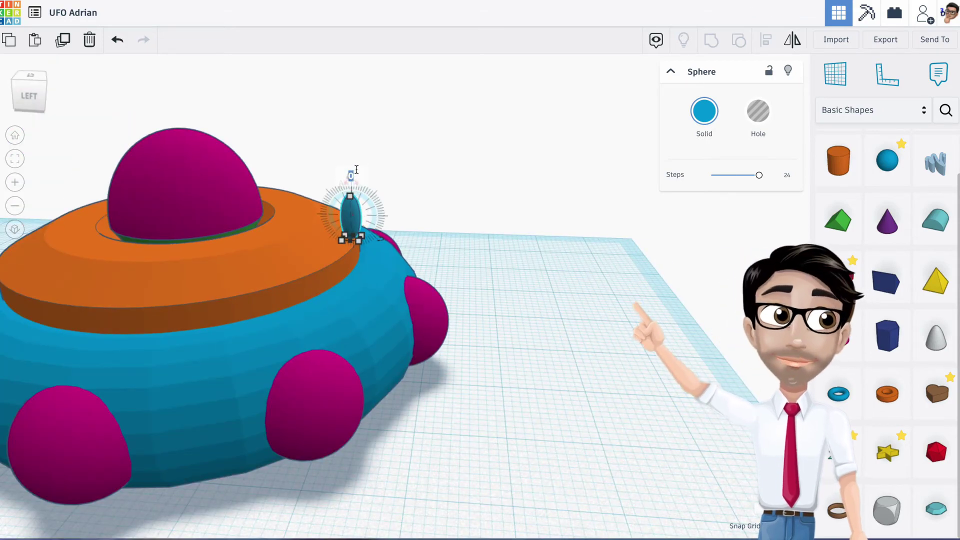
key(Return)
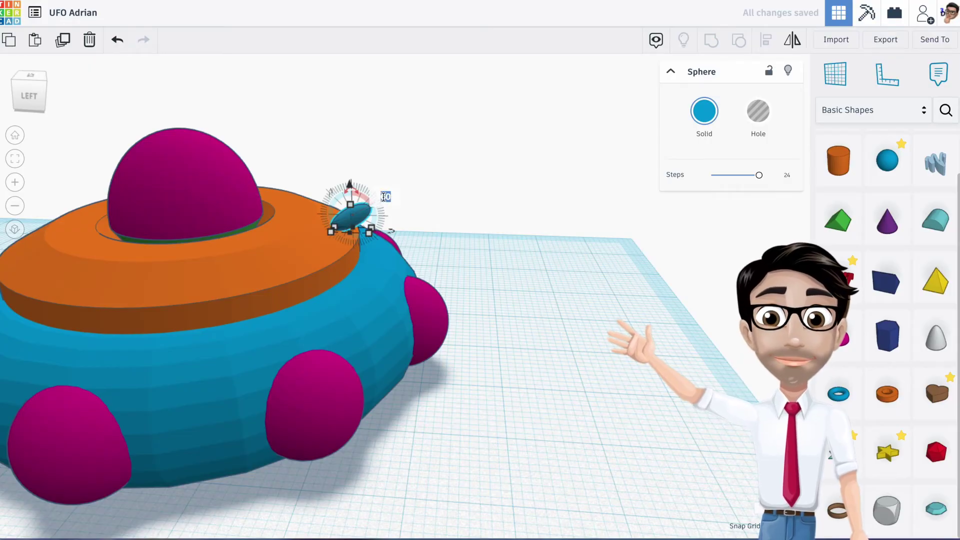
key(Return)
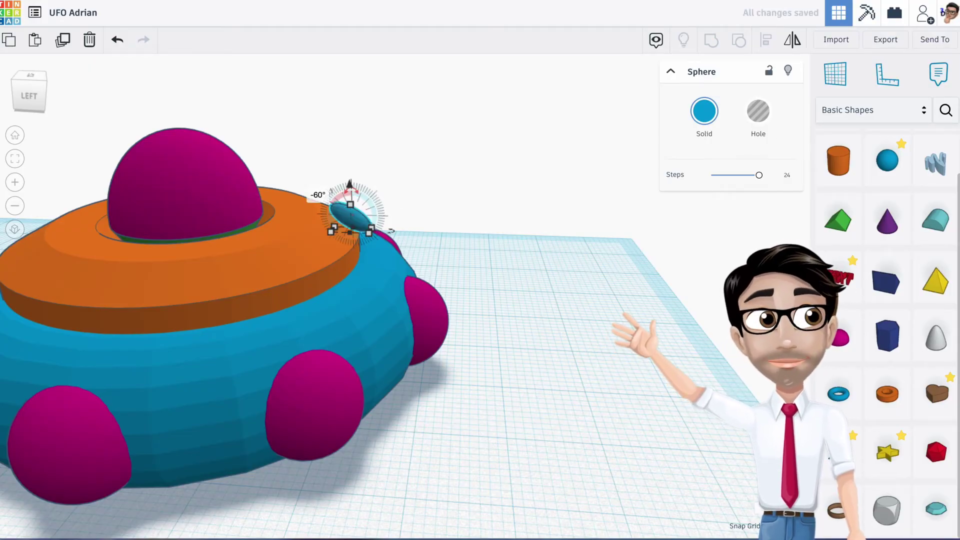
Step: Position the tilted ellipsoid over the orange ring's front slope and lower it until it is partly embedded in the surface
scroll(332, 218, up, 6)
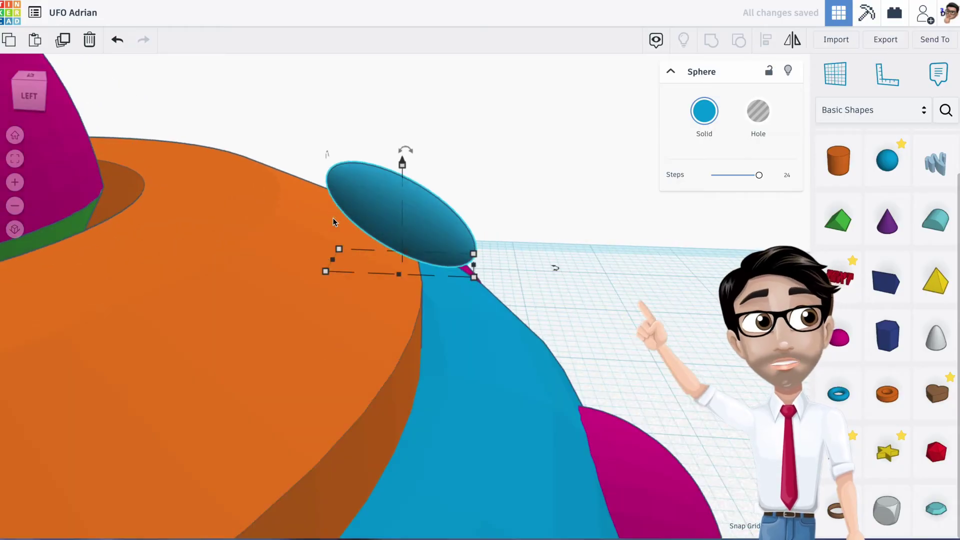
drag(440, 191, 381, 179)
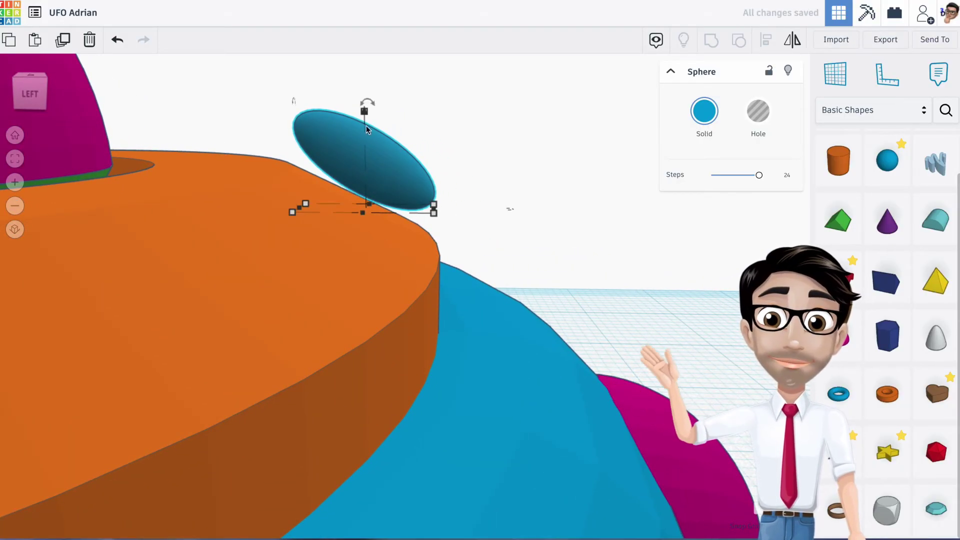
drag(365, 112, 364, 134)
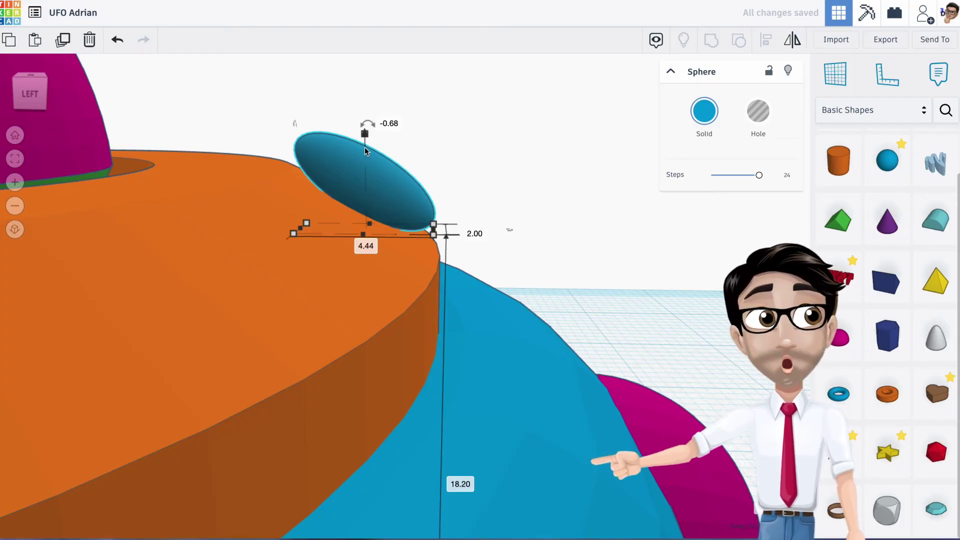
drag(366, 136, 365, 156)
right_drag(369, 160, 332, 167)
scroll(380, 179, down, 3)
scroll(403, 160, down, 3)
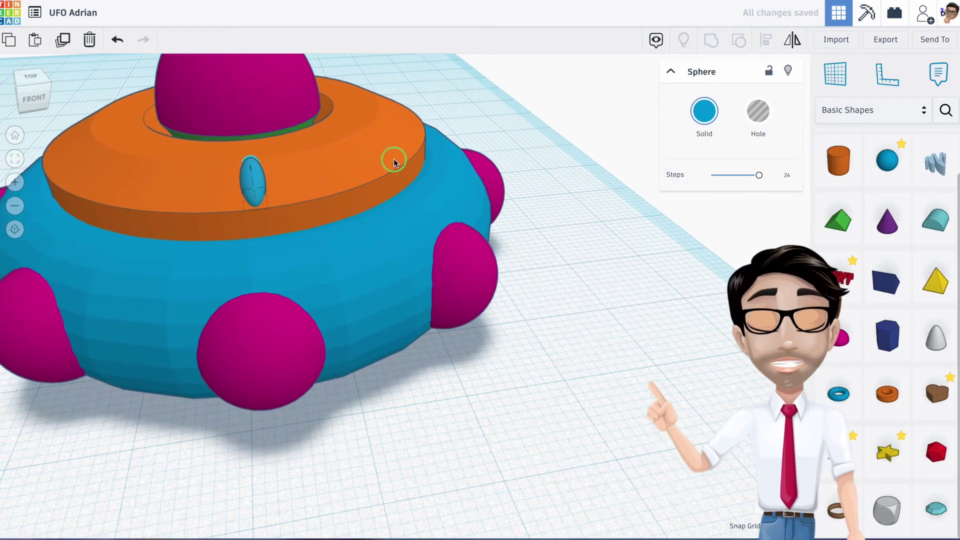
scroll(332, 176, down, 3)
scroll(424, 167, up, 2)
right_drag(424, 167, 448, 168)
click(511, 187)
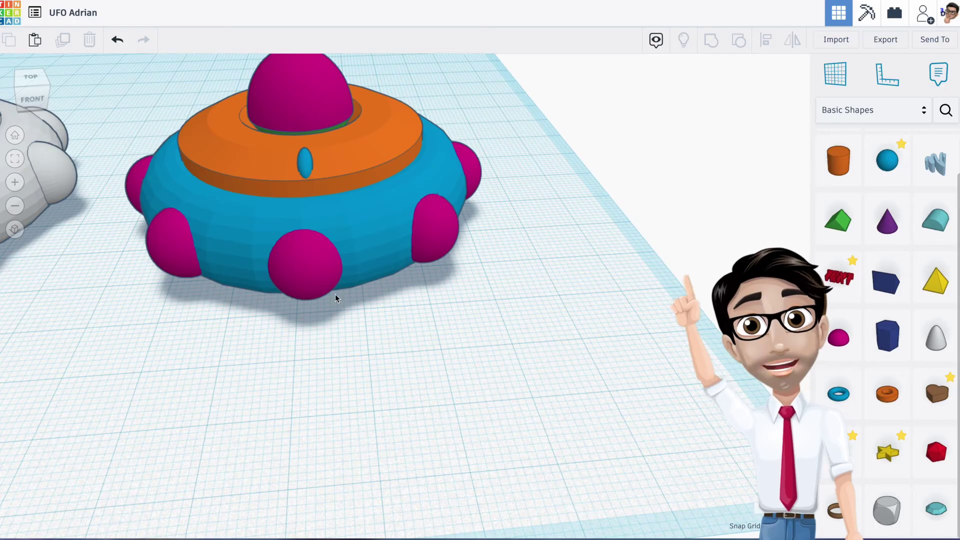
click(312, 275)
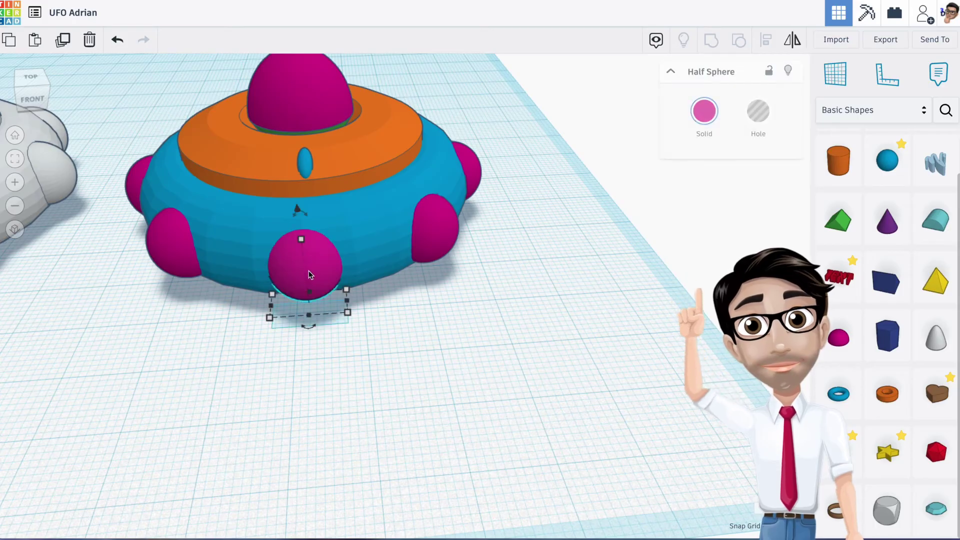
click(161, 256)
click(435, 225)
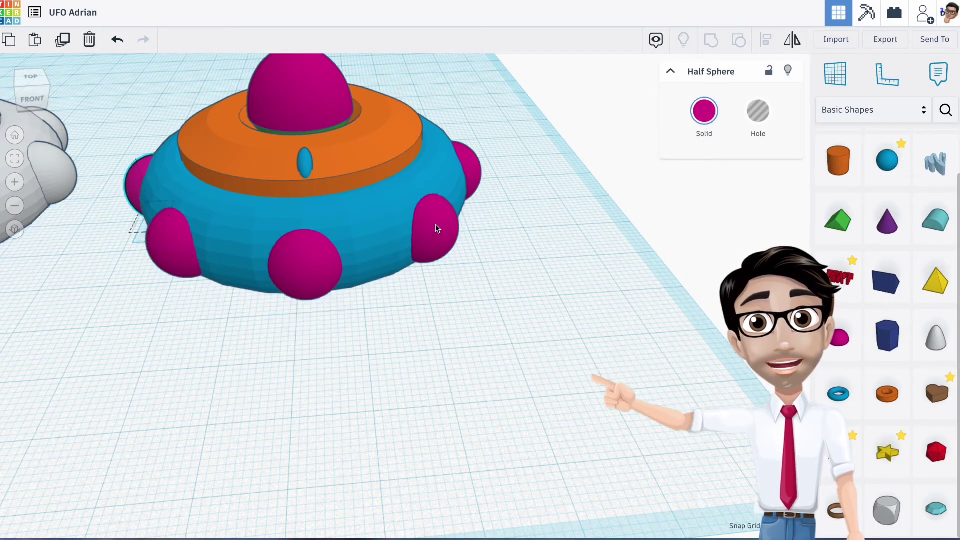
click(477, 171)
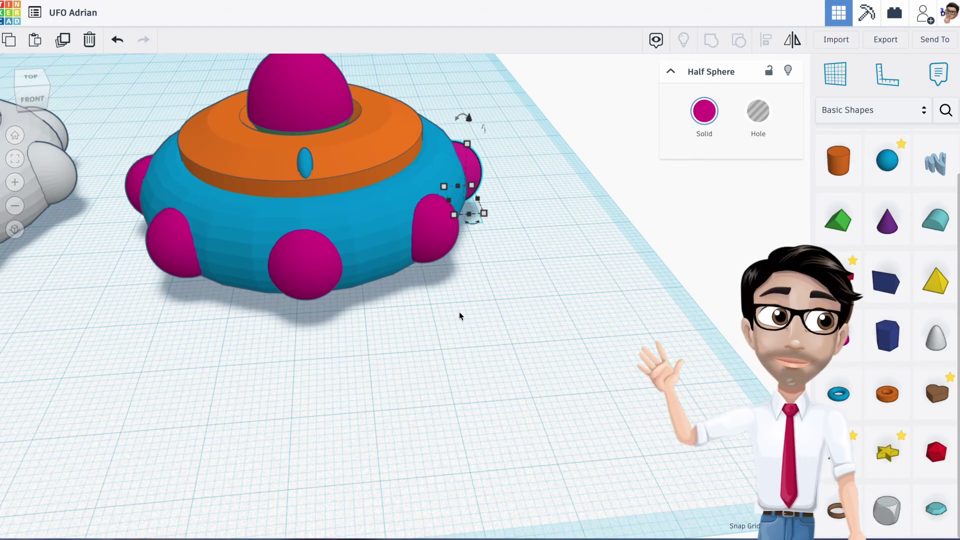
click(393, 343)
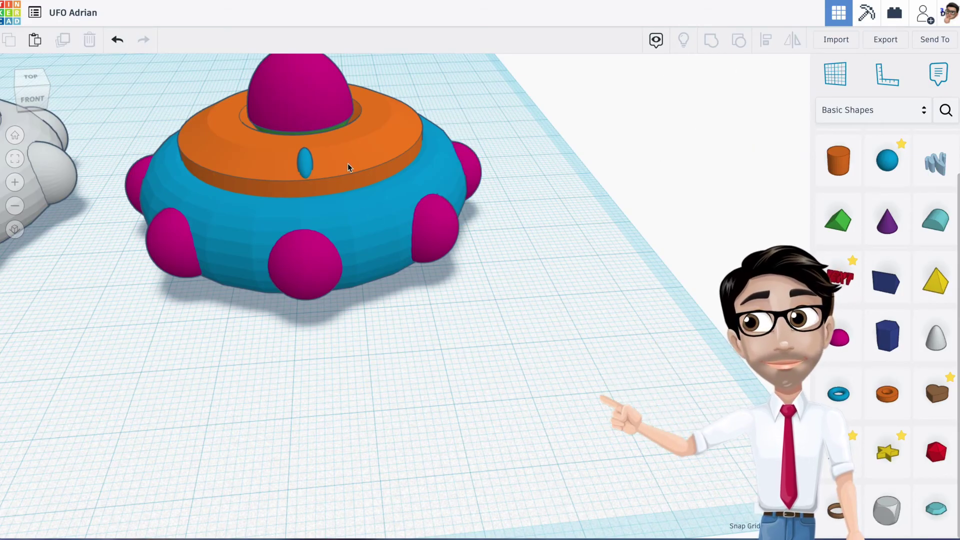
Step: Align the ellipsoid centrally left to right with the orange ring, and undo a trial front-to-back centering
click(349, 163)
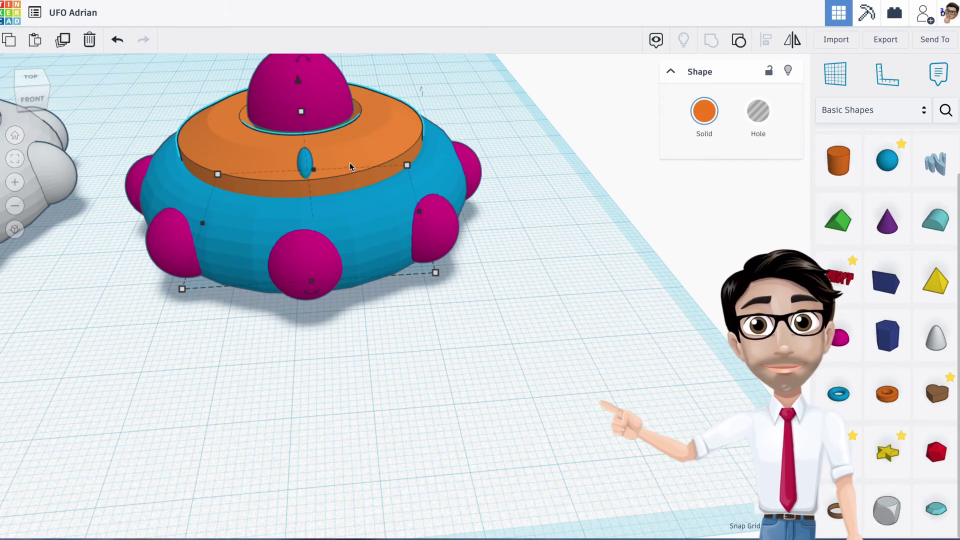
shift+click(303, 163)
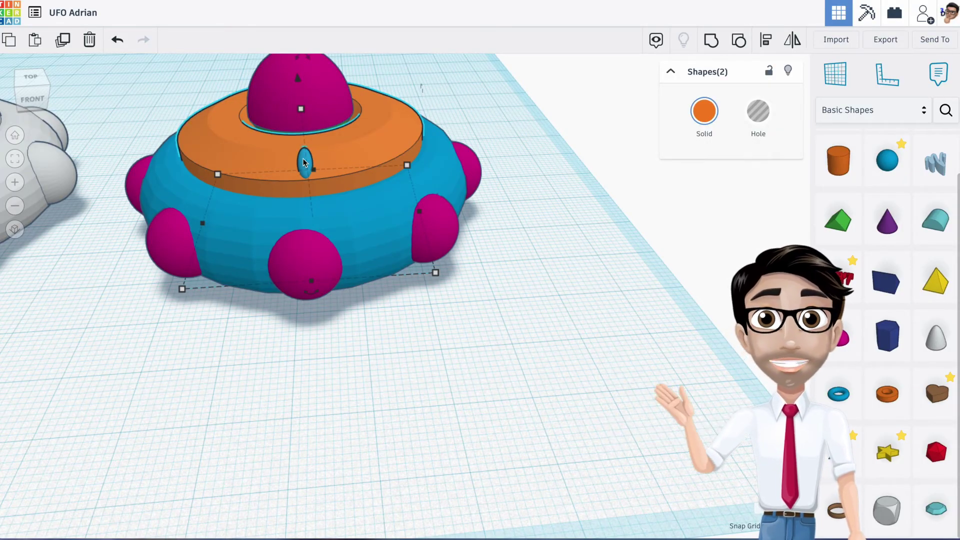
key(l)
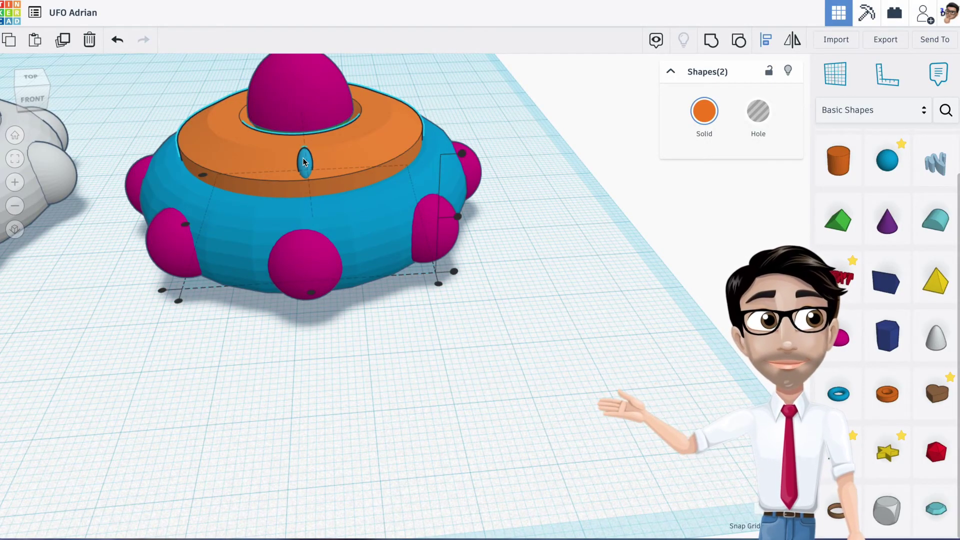
click(311, 291)
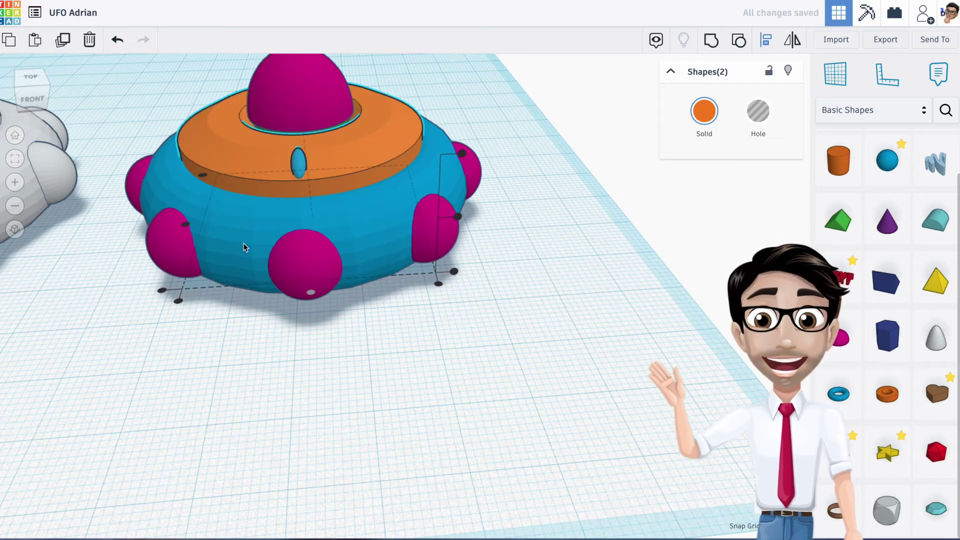
click(186, 225)
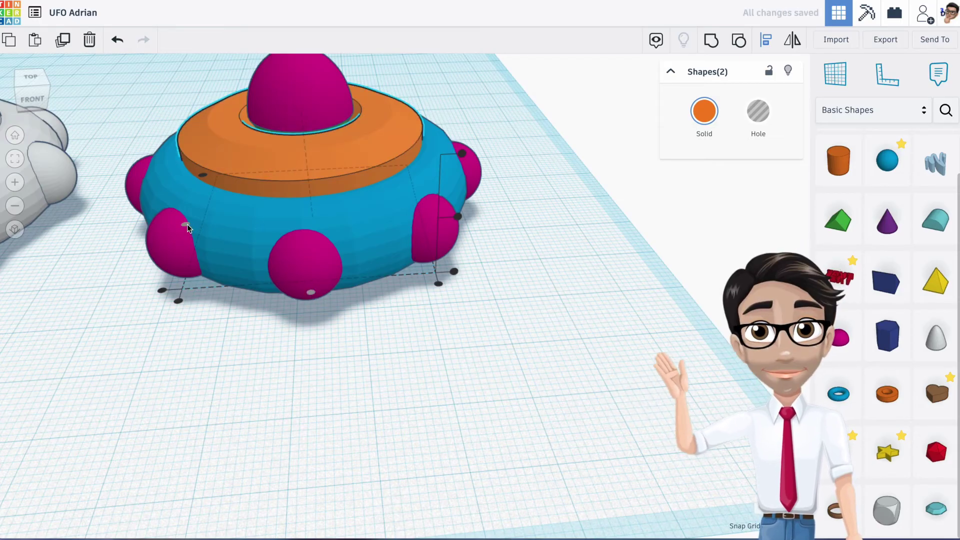
key(ctrl+z)
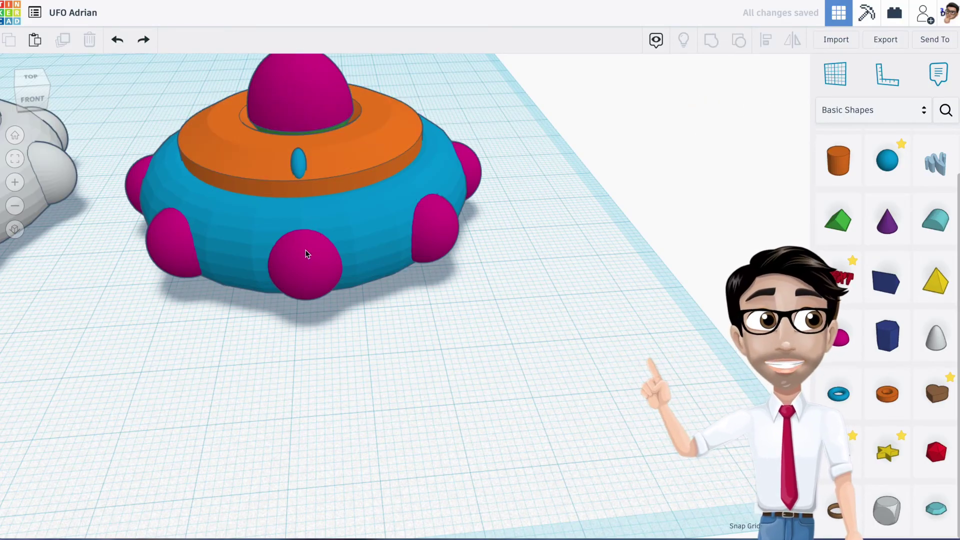
Step: Duplicate the small ellipsoid in place and mirror the copy front to back
click(296, 170)
middle_drag(353, 134, 376, 242)
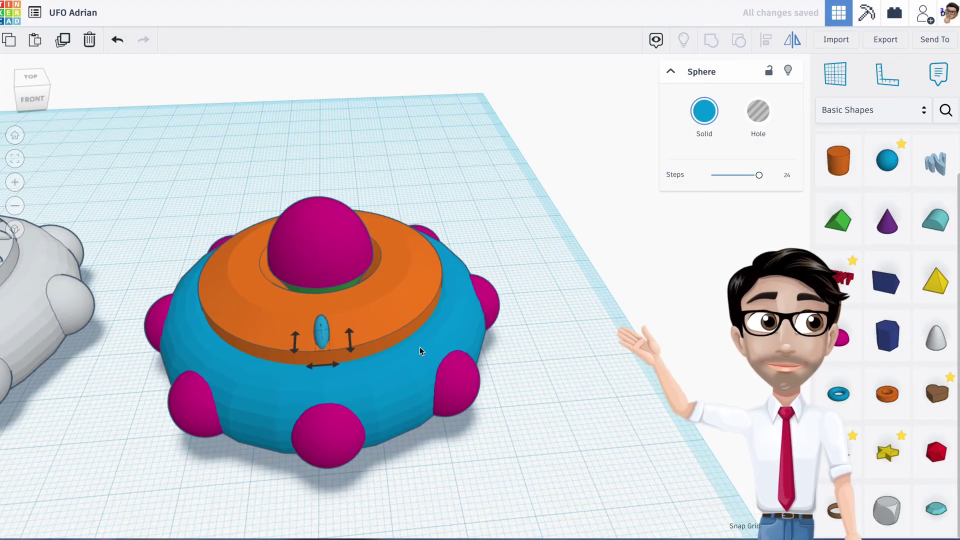
right_drag(357, 351, 462, 325)
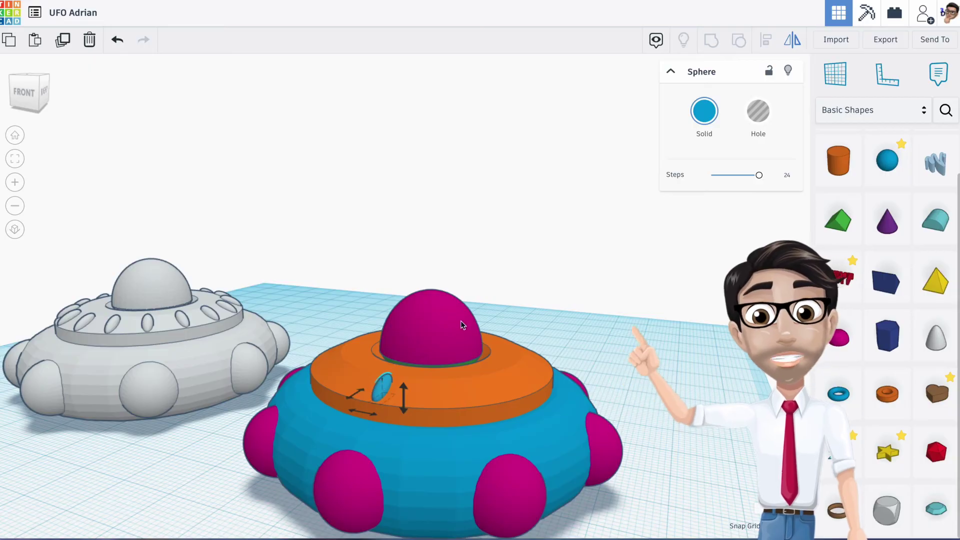
right_drag(361, 393, 442, 390)
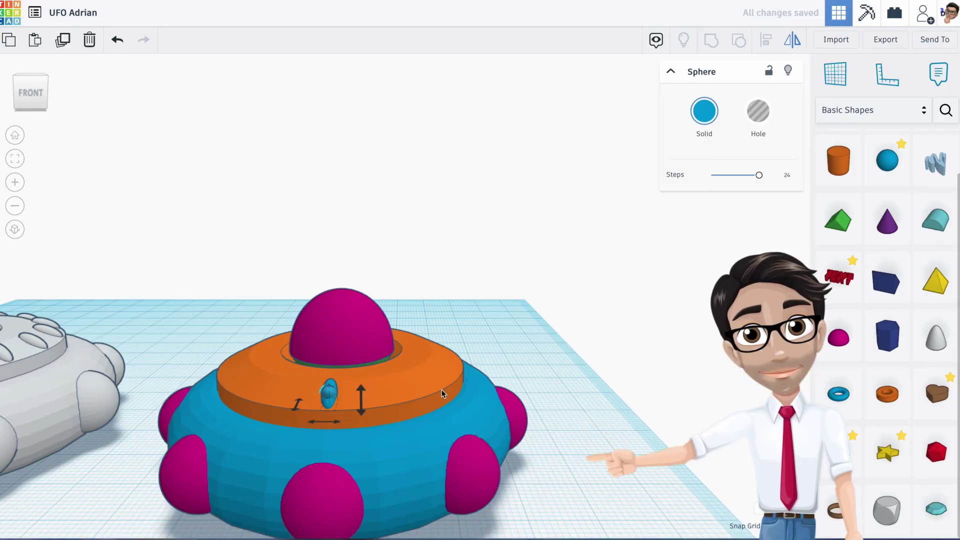
Step: Move the mirrored ellipsoid straight back across the orange ring, past the dome, onto the ring's rear slope
key(Up)
key(Up)
key(Up)
key(Up)
key(Up)
key(Up)
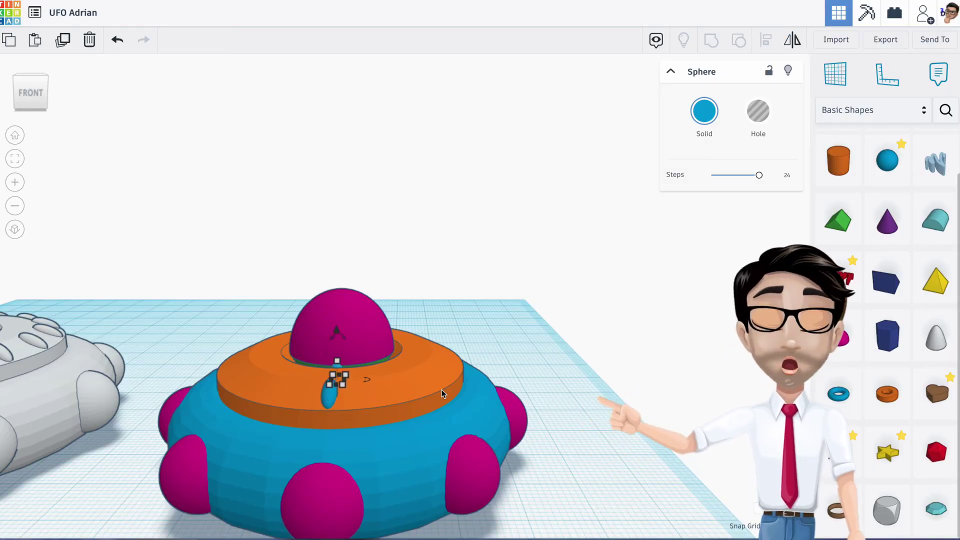
key(Up)
key(Up)
key(Up)
key(Up)
key(Up)
key(Up)
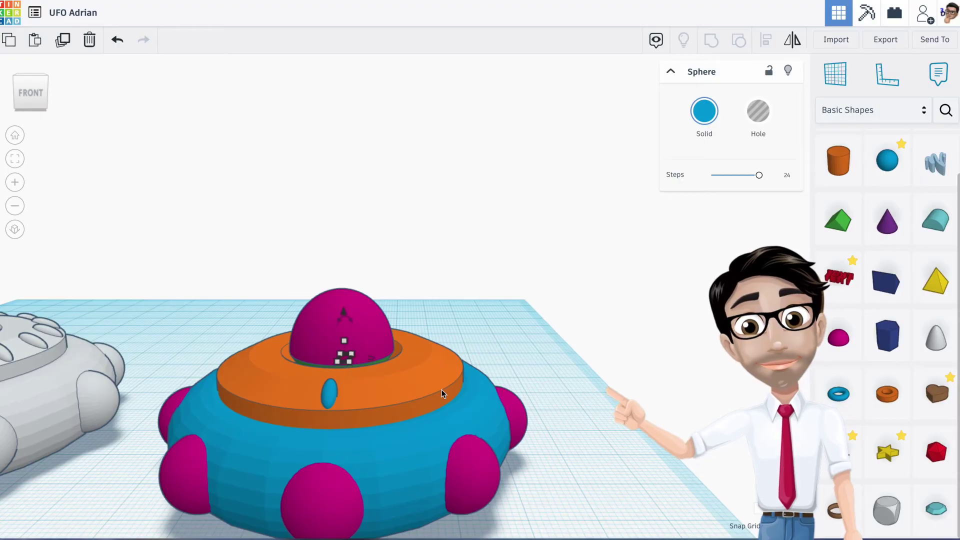
right_drag(482, 387, 640, 439)
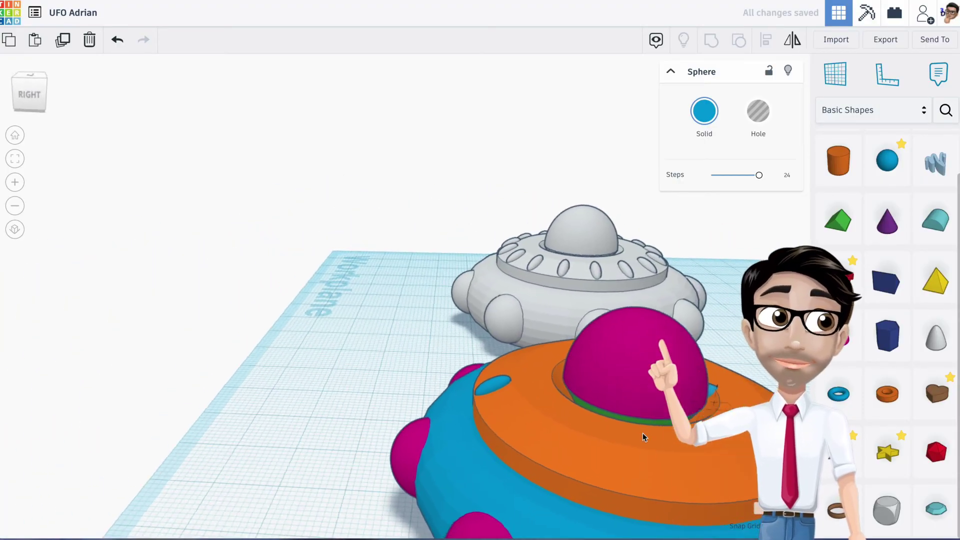
middle_drag(673, 436, 454, 419)
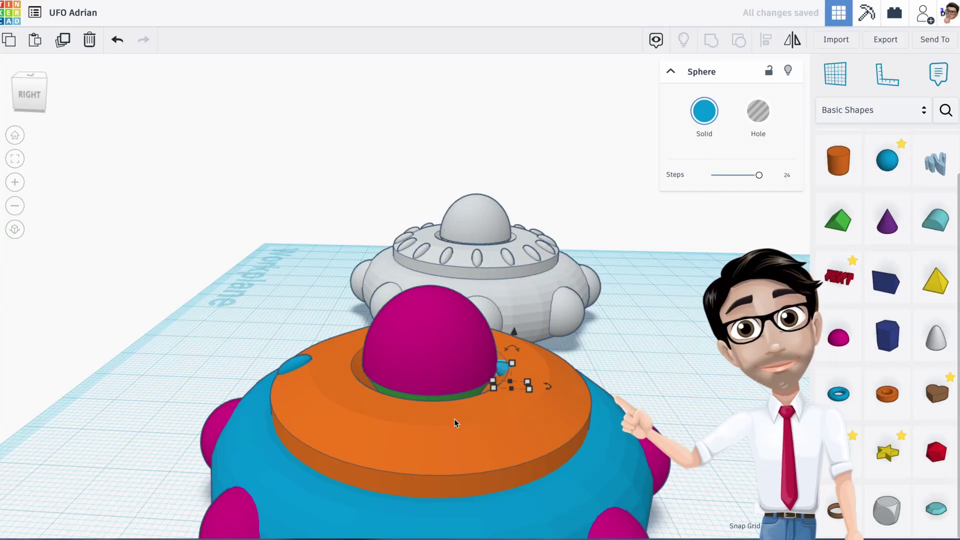
key(Right)
key(Right)
key(Right)
key(Right)
key(Right)
key(Right)
key(Right)
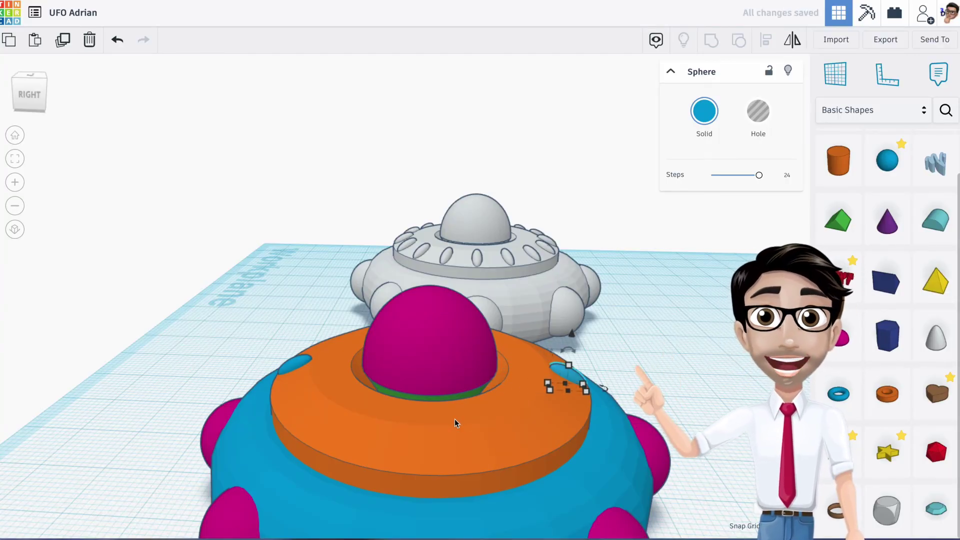
Step: Nudge the rear ellipsoid slightly farther outward so it sits partly embedded along the ring's slope
click(15, 159)
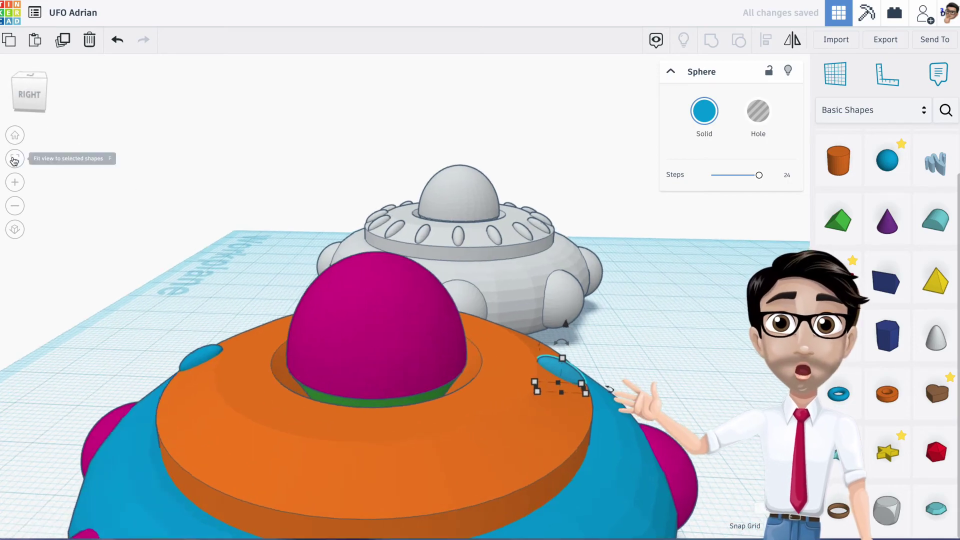
right_drag(139, 250, 161, 238)
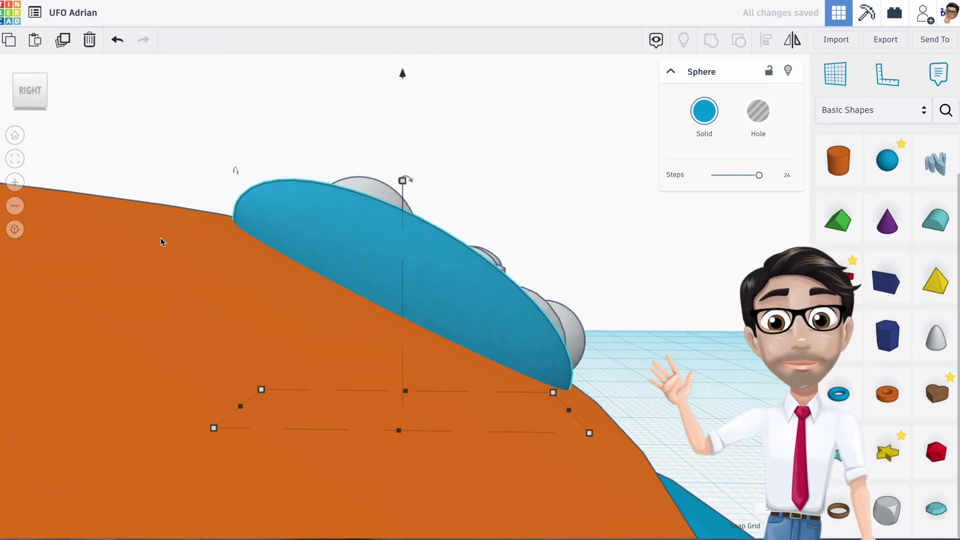
key(Right)
key(Right)
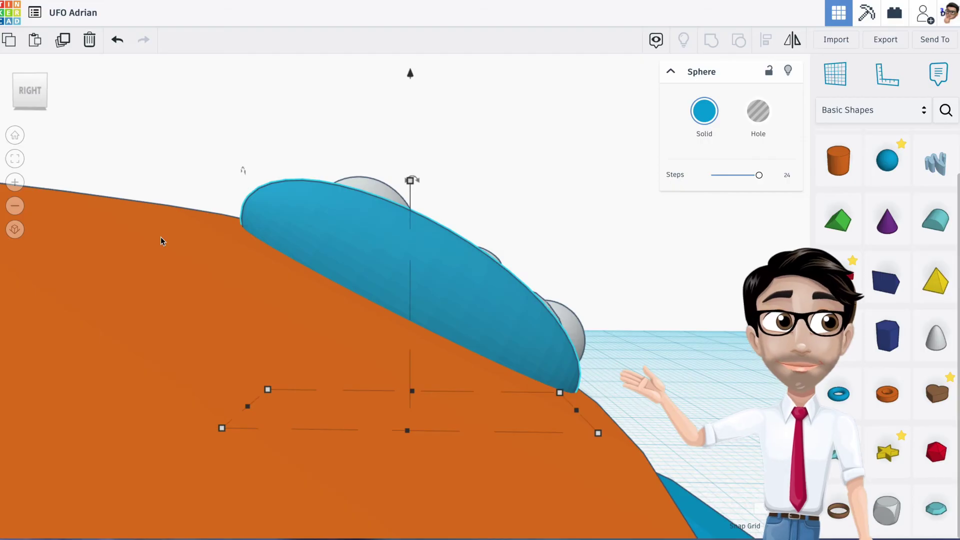
Step: Examine the front and rear ellipsoids from several sides to compare how they sit on the orange ring
scroll(161, 238, down, 6)
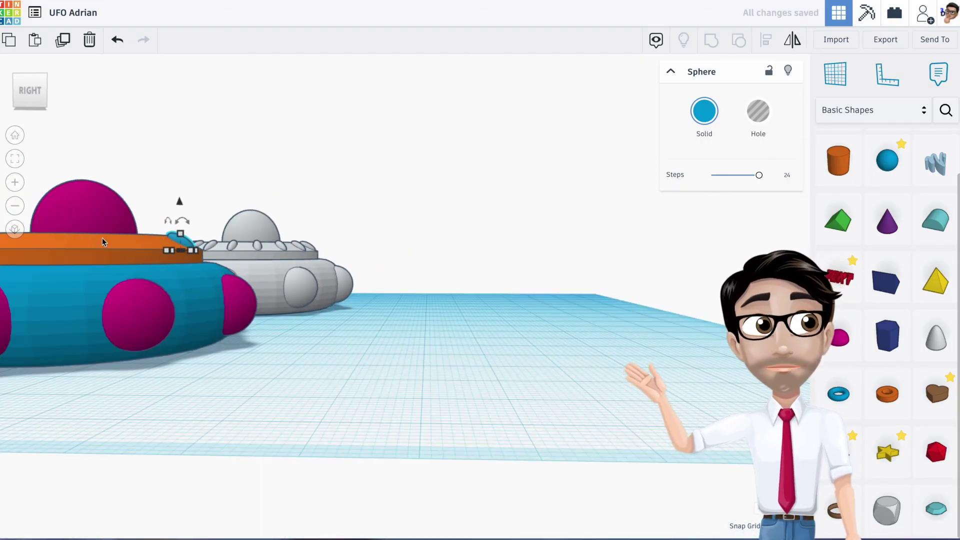
right_drag(102, 238, 154, 360)
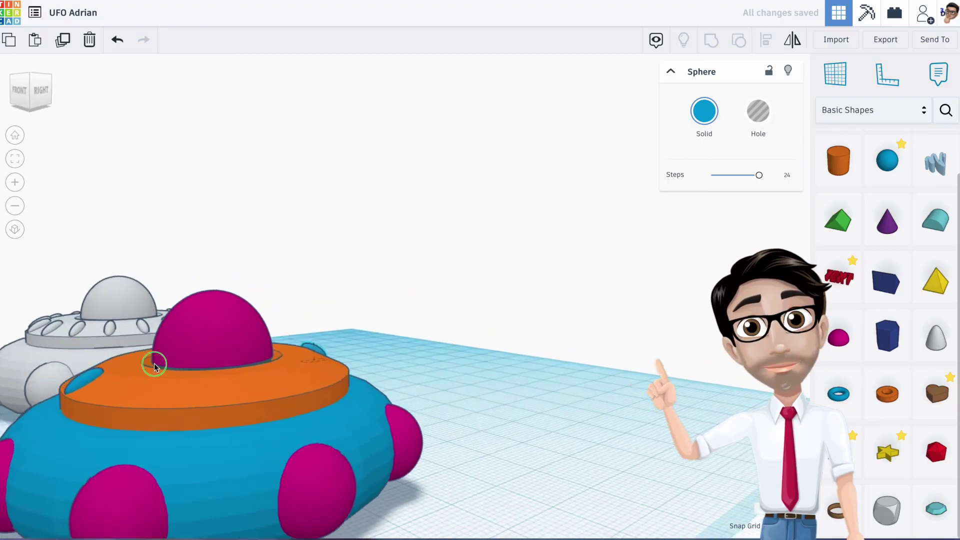
scroll(240, 364, up, 5)
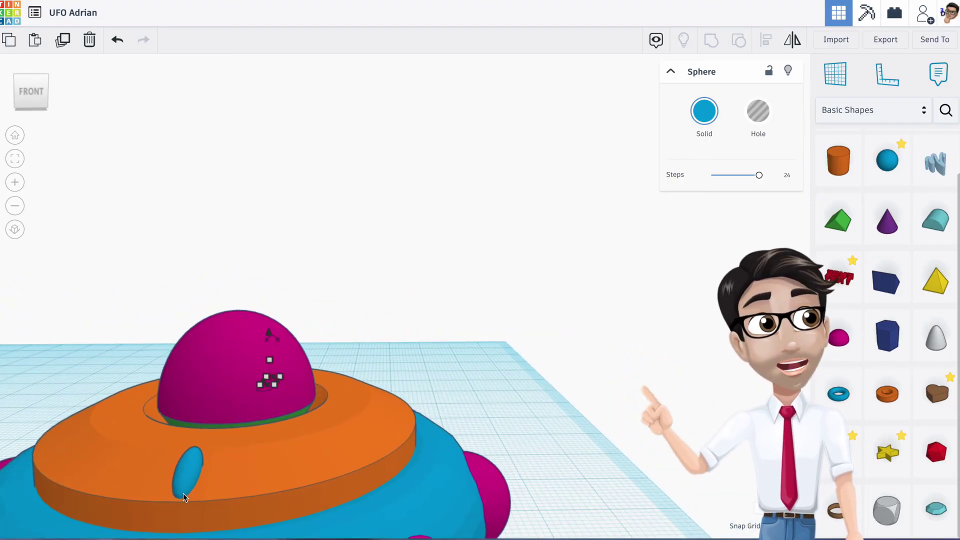
scroll(377, 364, down, 5)
right_drag(377, 365, 190, 334)
scroll(348, 391, up, 3)
scroll(405, 360, down, 3)
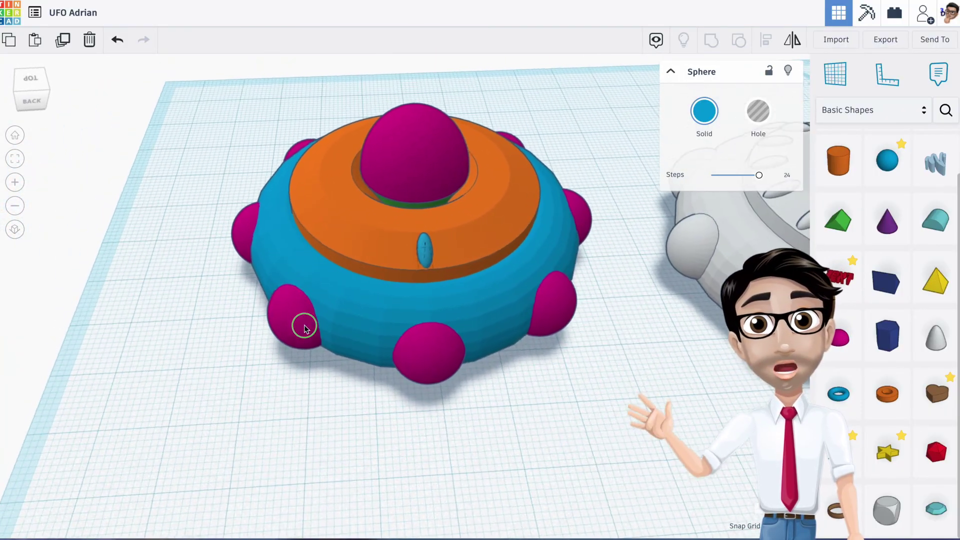
scroll(423, 284, up, 3)
scroll(424, 286, up, 2)
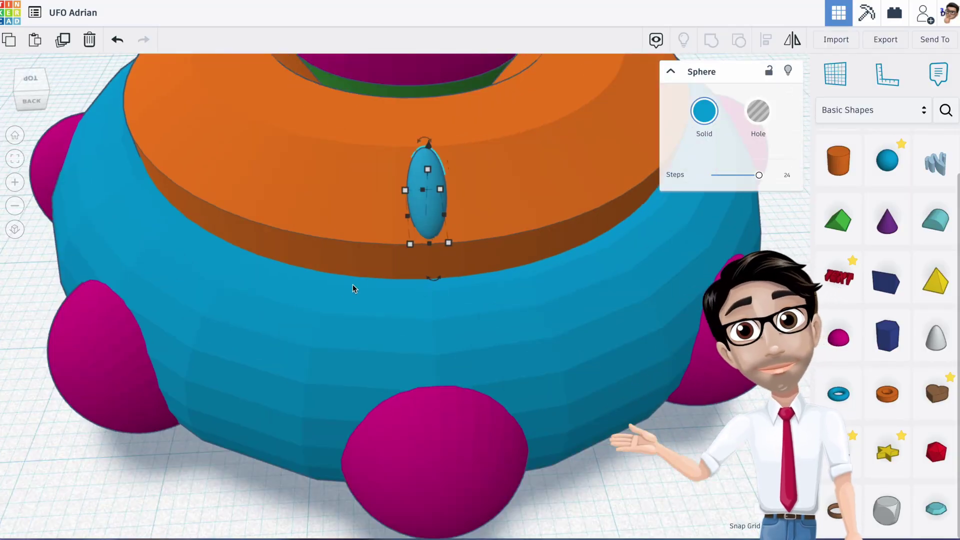
scroll(349, 283, down, 5)
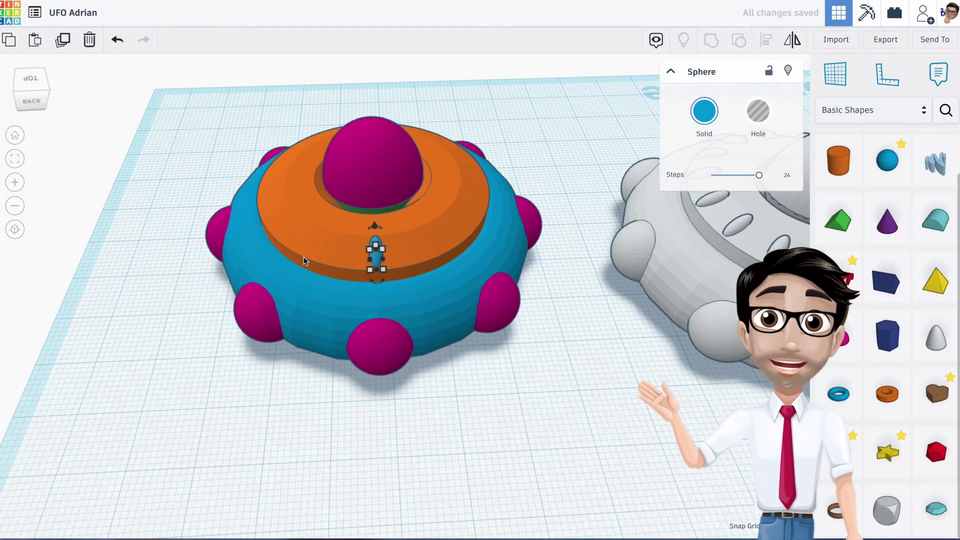
right_drag(387, 266, 242, 332)
scroll(290, 353, up, 4)
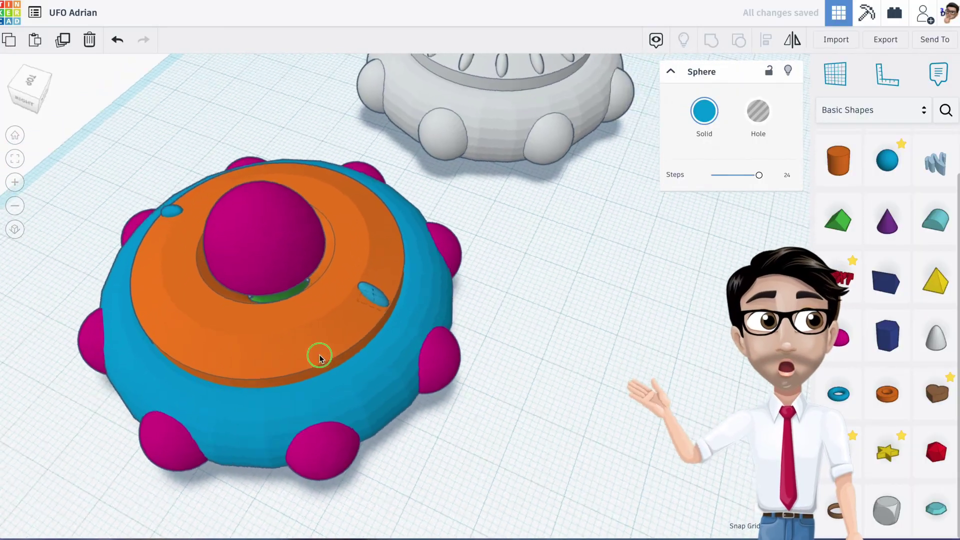
scroll(350, 344, down, 5)
right_drag(331, 324, 478, 236)
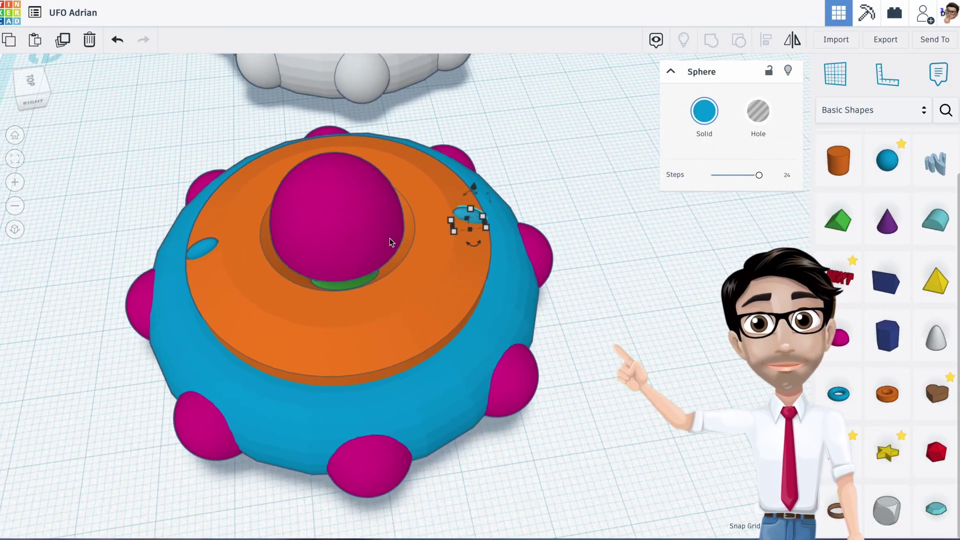
Step: Select both opposite ellipsoids and add two rotated copies of the pair around the ring, turning the second copy 45° from the original
shift+click(208, 249)
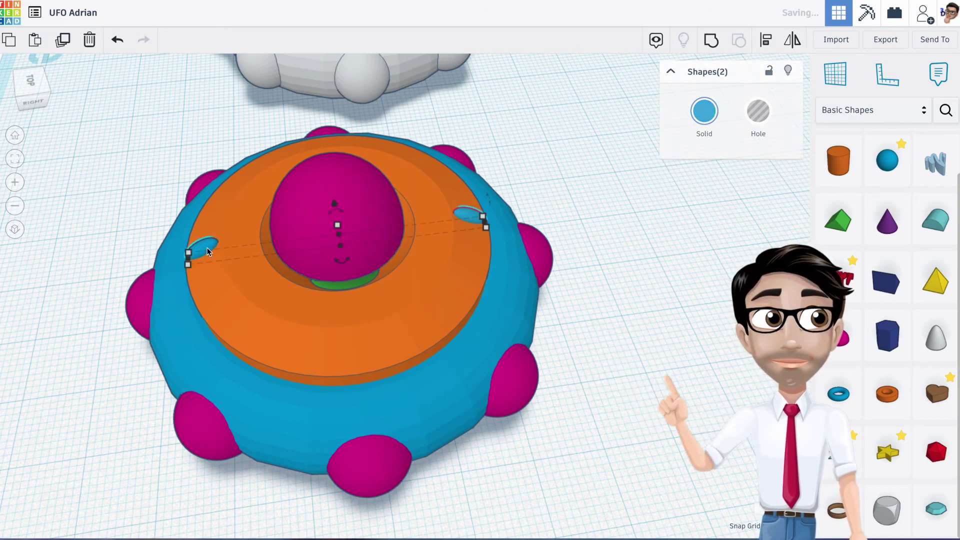
drag(339, 263, 370, 318)
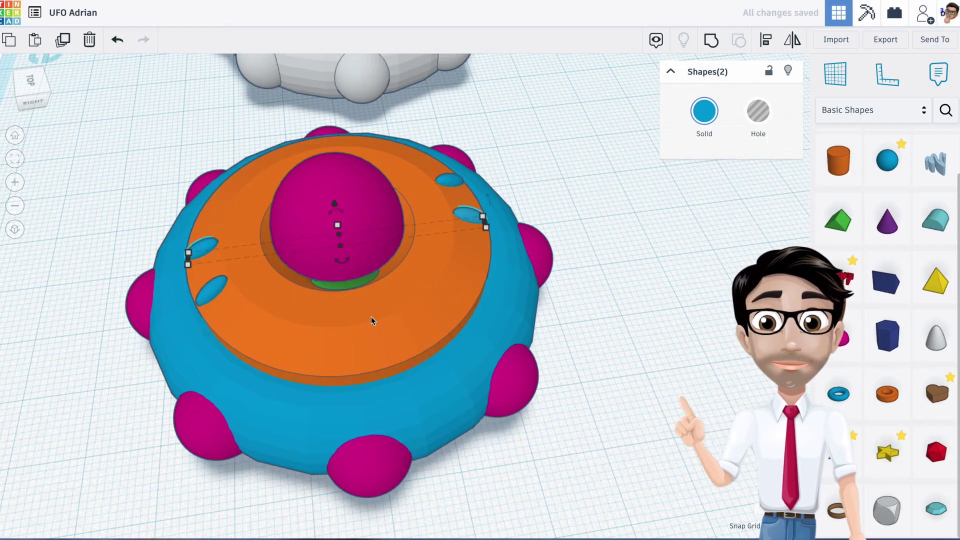
drag(341, 264, 400, 295)
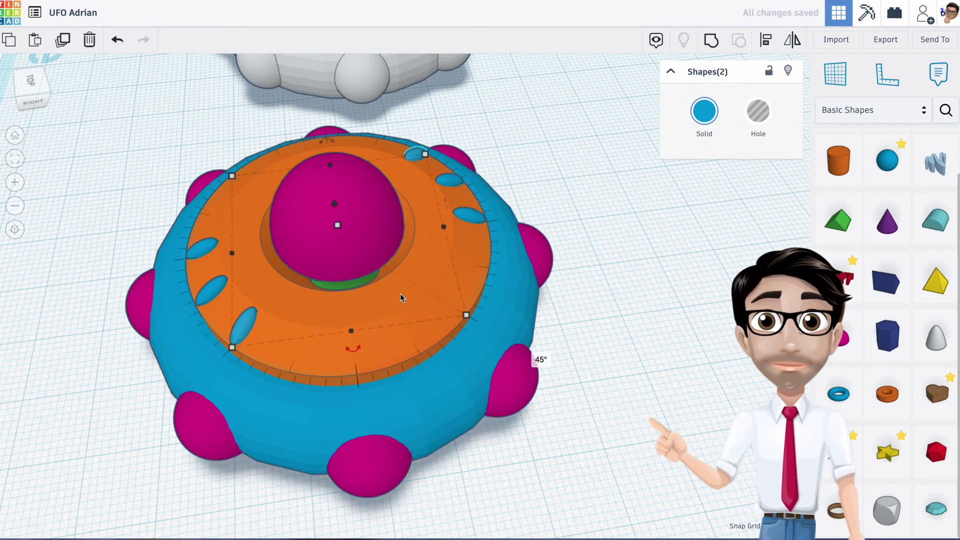
Step: Duplicate successive ellipsoid pairs and rotate each copy 45° about the dome until evenly spaced lights fill the entire ring
mouse_move(344, 306)
drag(344, 306, 412, 298)
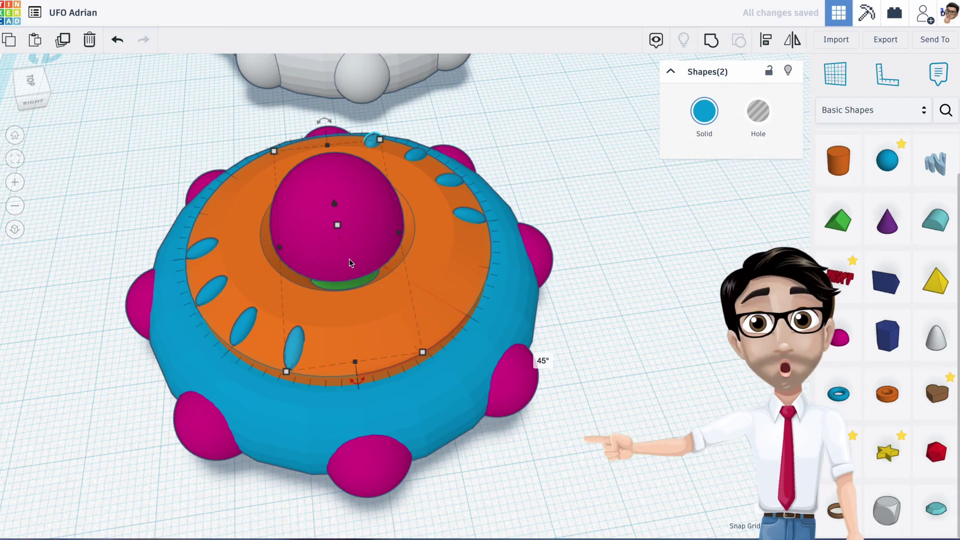
drag(356, 348, 444, 316)
key(ctrl+d)
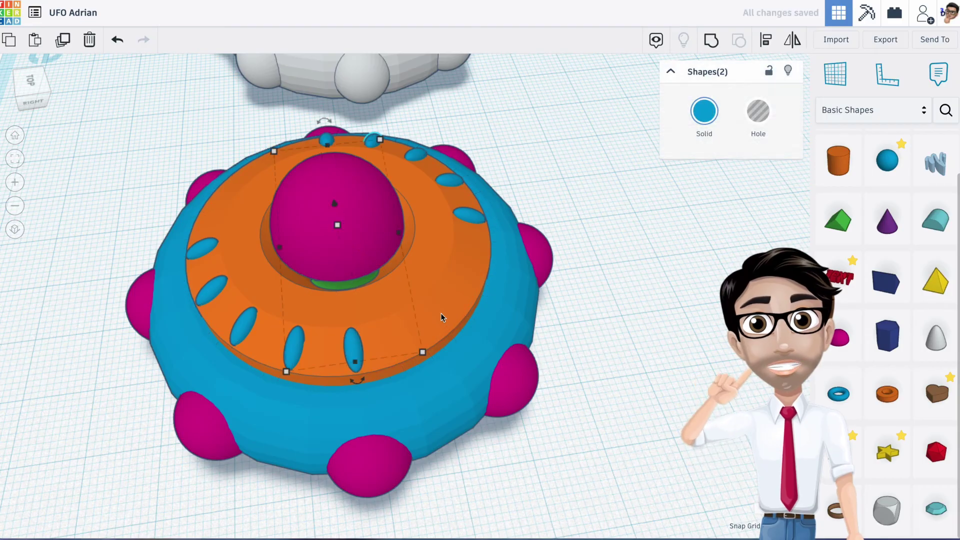
drag(357, 391, 439, 323)
key(ctrl+d)
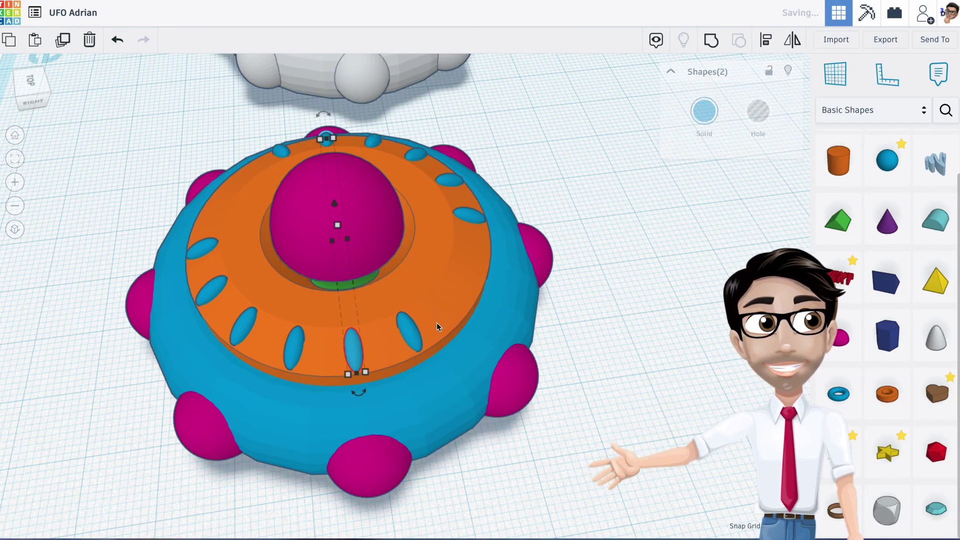
drag(358, 382, 457, 304)
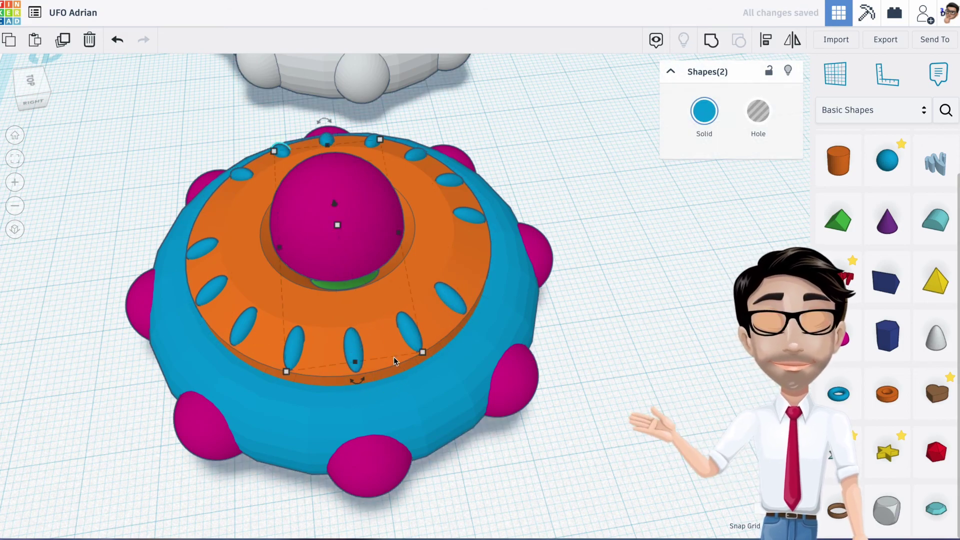
key(ctrl+d)
drag(355, 382, 465, 321)
Step: Examine the complete colored UFO and its ring of lights beside the grey UFO, selecting all its parts and then clearing the selection
scroll(238, 318, down, 5)
right_drag(220, 314, 394, 314)
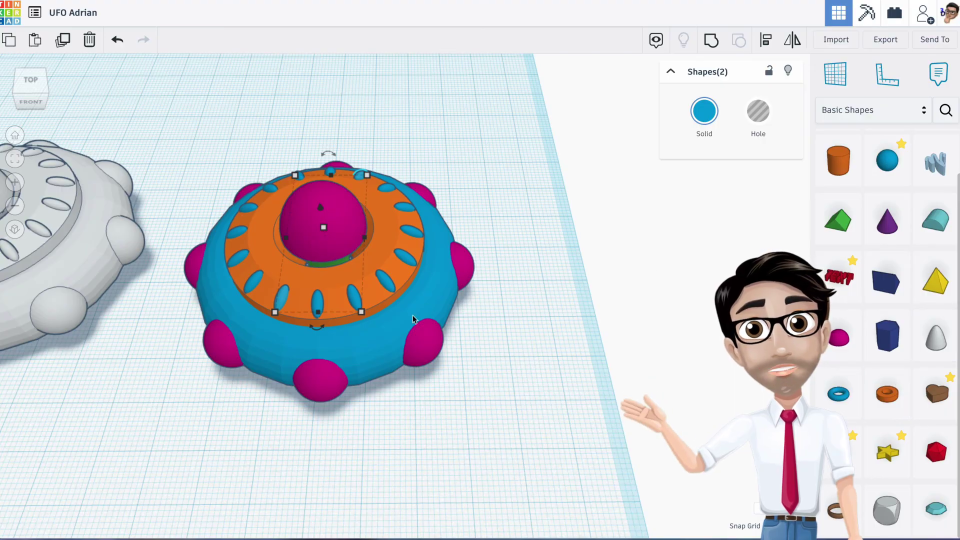
right_drag(300, 319, 340, 280)
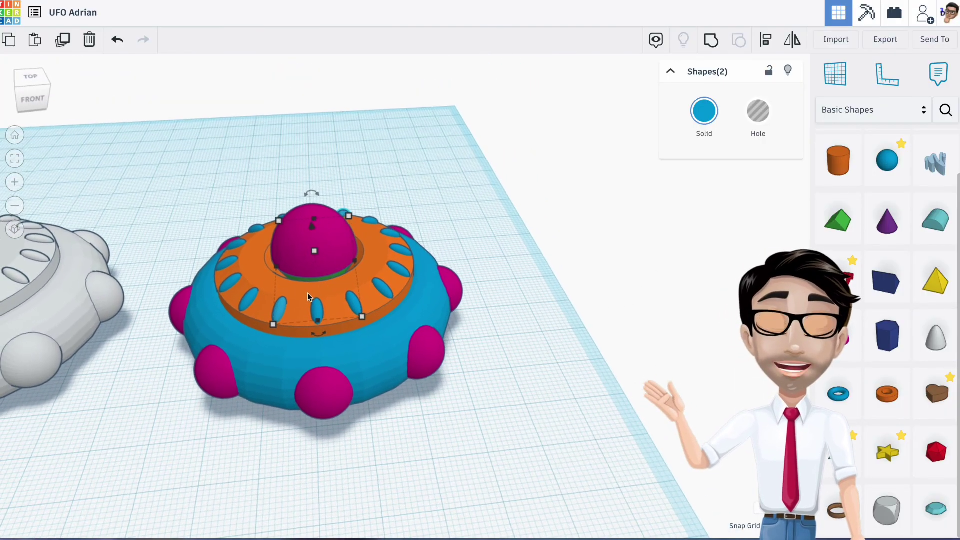
right_drag(320, 343, 433, 295)
drag(257, 189, 516, 332)
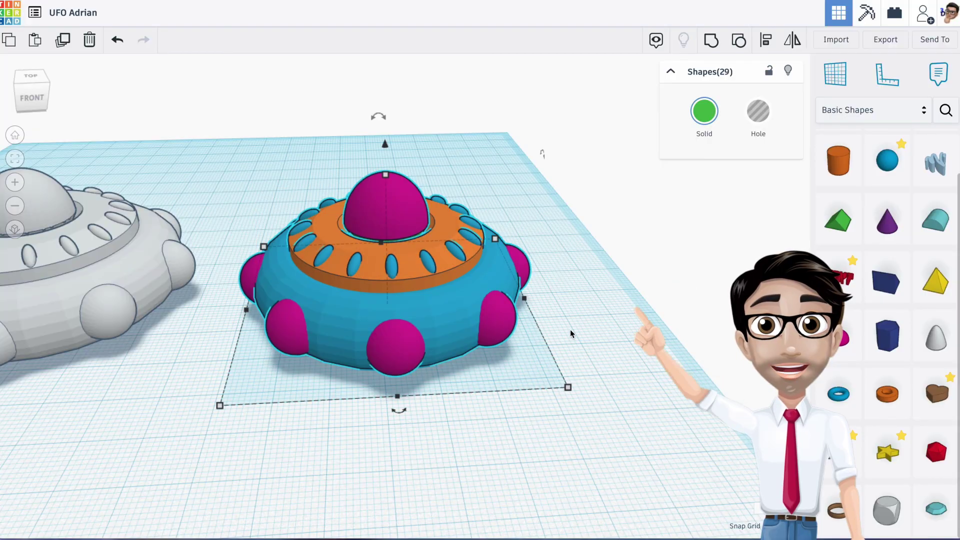
scroll(570, 329, up, 3)
scroll(571, 329, down, 3)
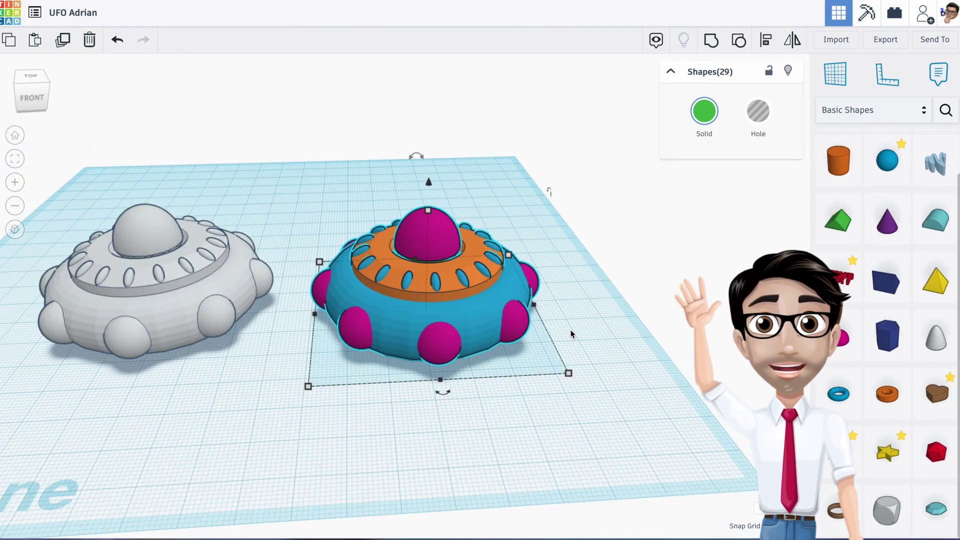
right_drag(555, 323, 518, 346)
click(457, 412)
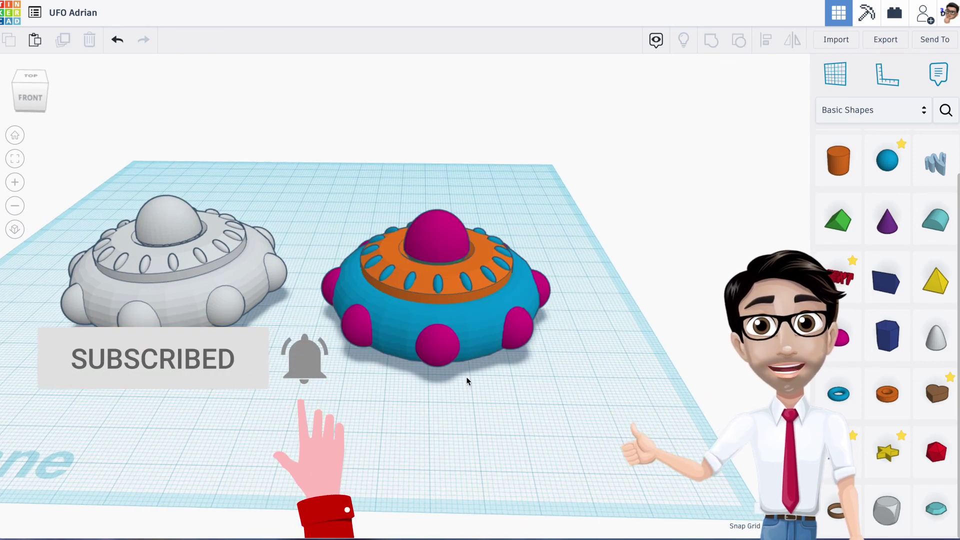
right_drag(557, 300, 508, 328)
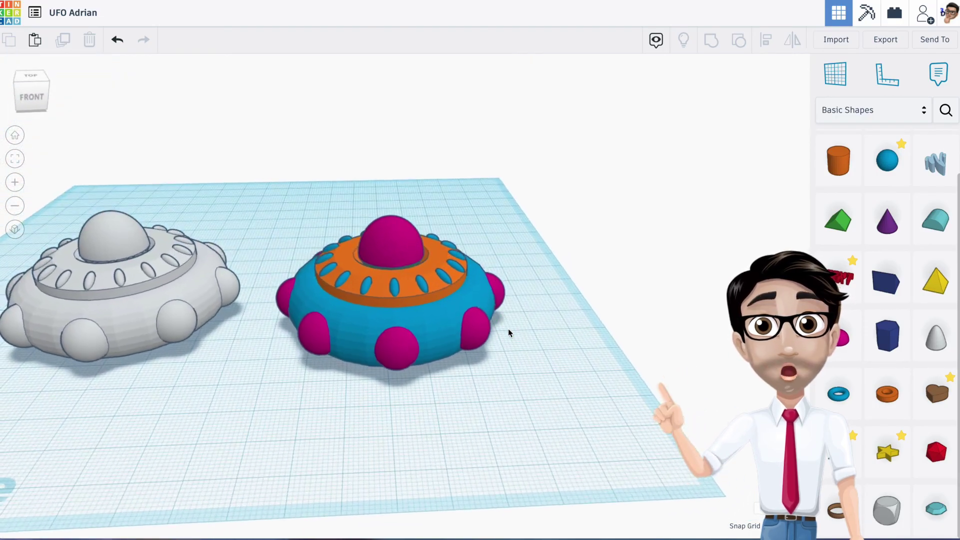